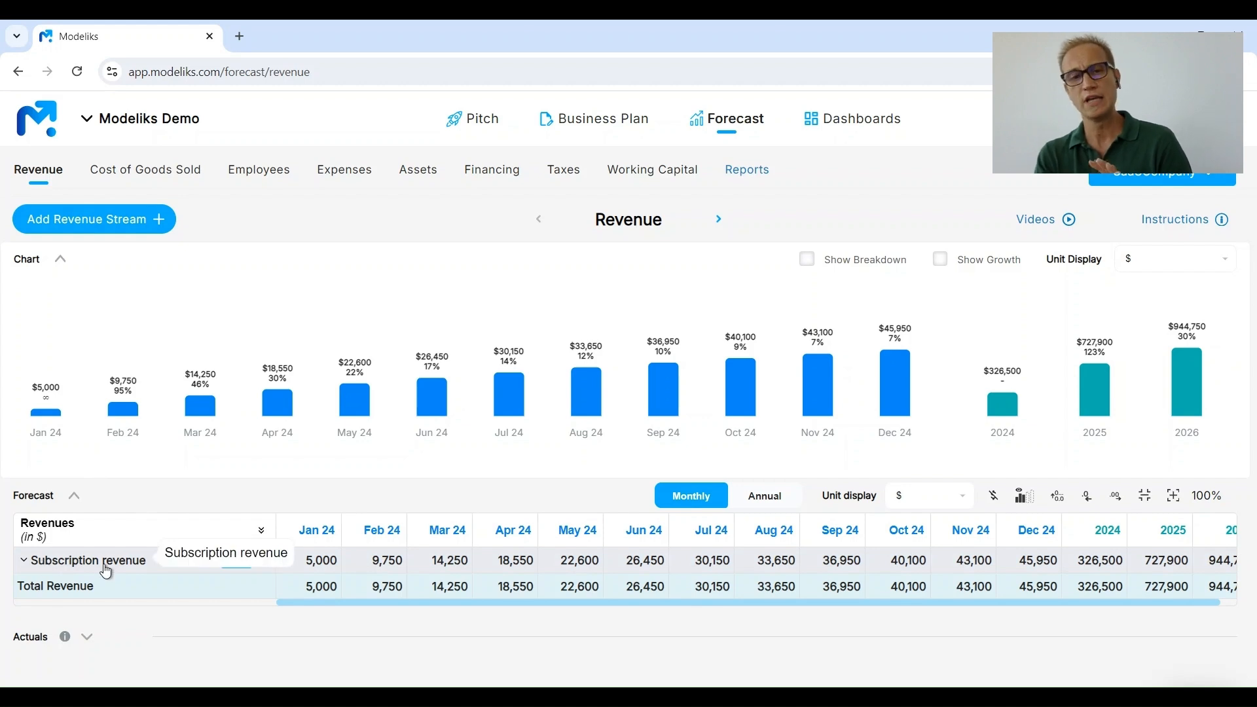
Add a new expense named Rent to the Expenses forecast, with the General and administrative function and entered as a $ value
click(349, 178)
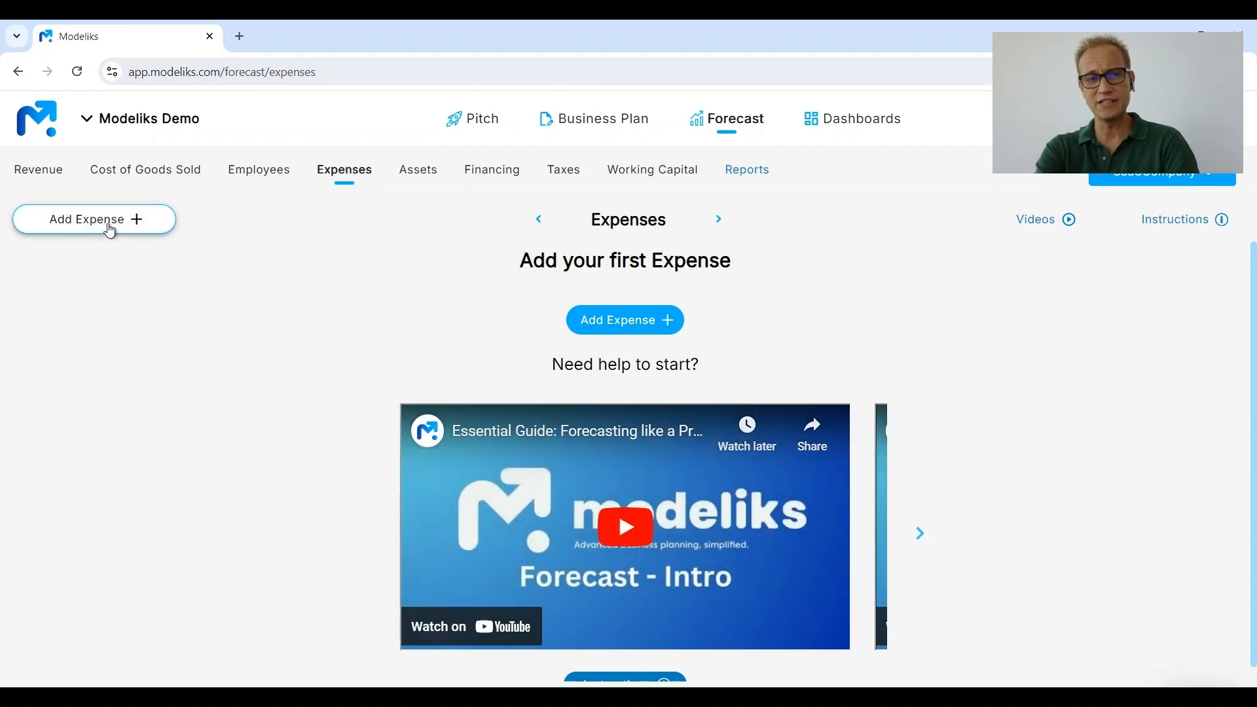
click(110, 222)
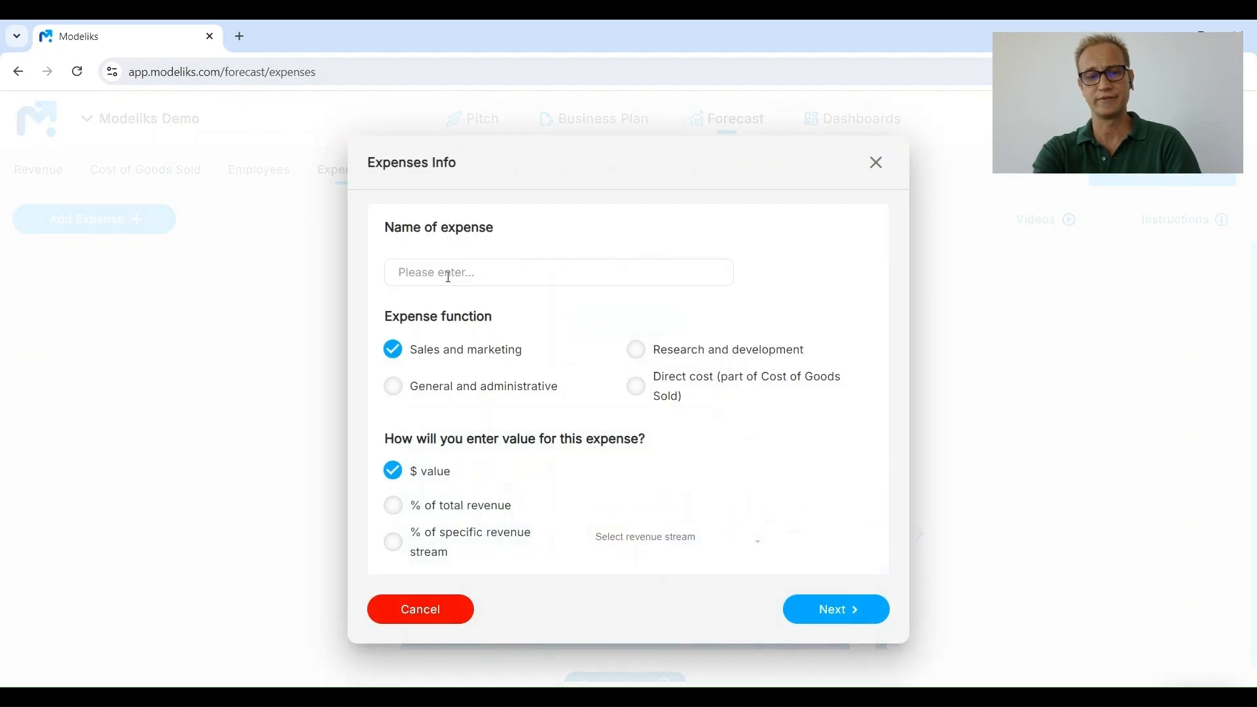
text(rENT)
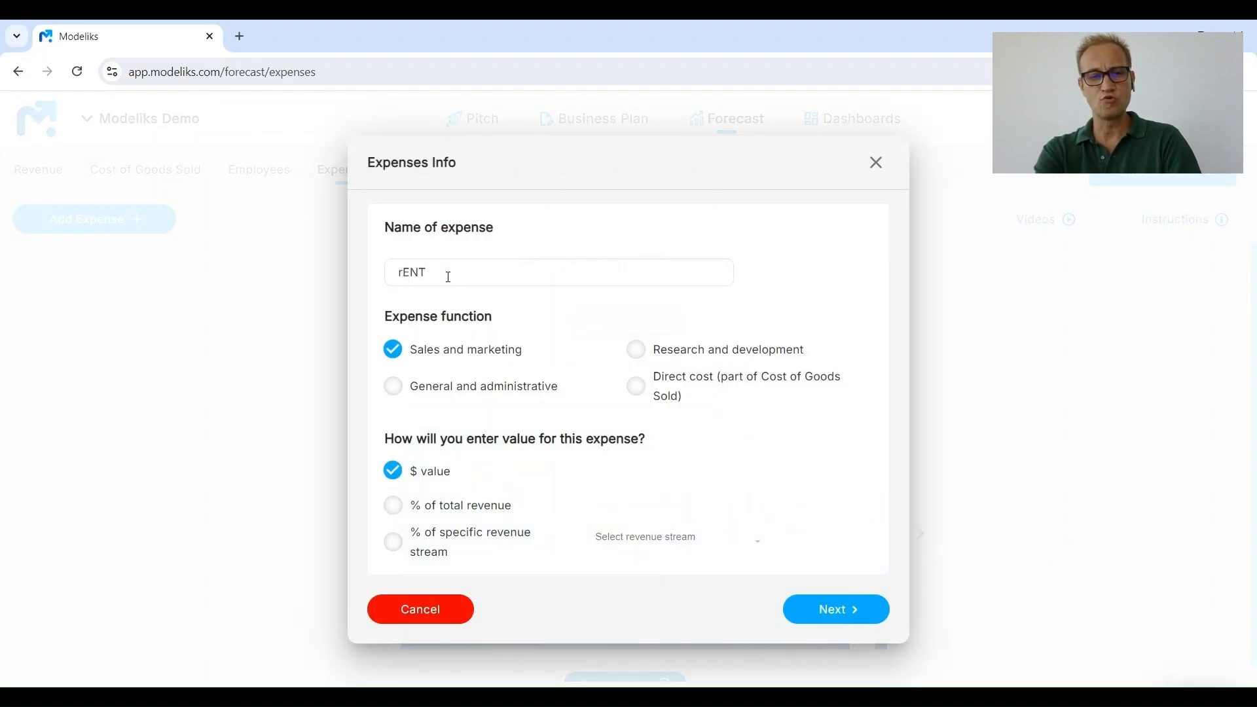
key(BackSpace)
key(BackSpace)
key(BackSpace)
key(BackSpace)
text(Rent)
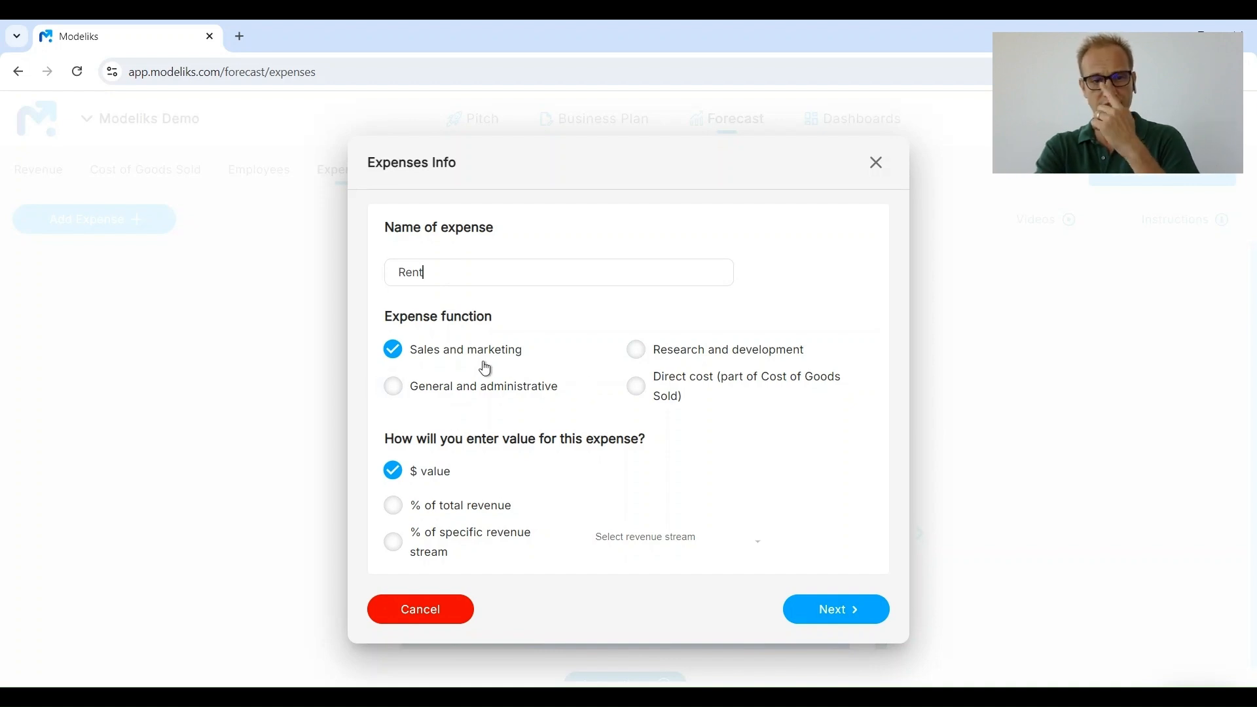
click(393, 393)
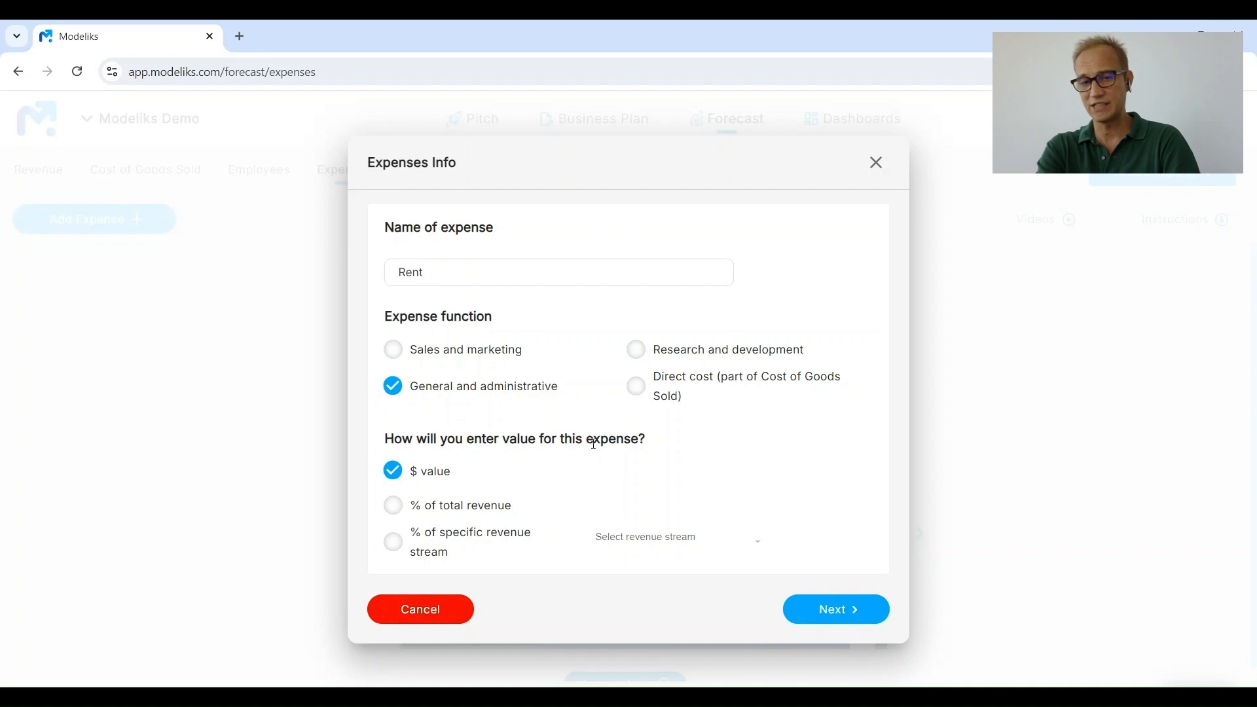
click(844, 610)
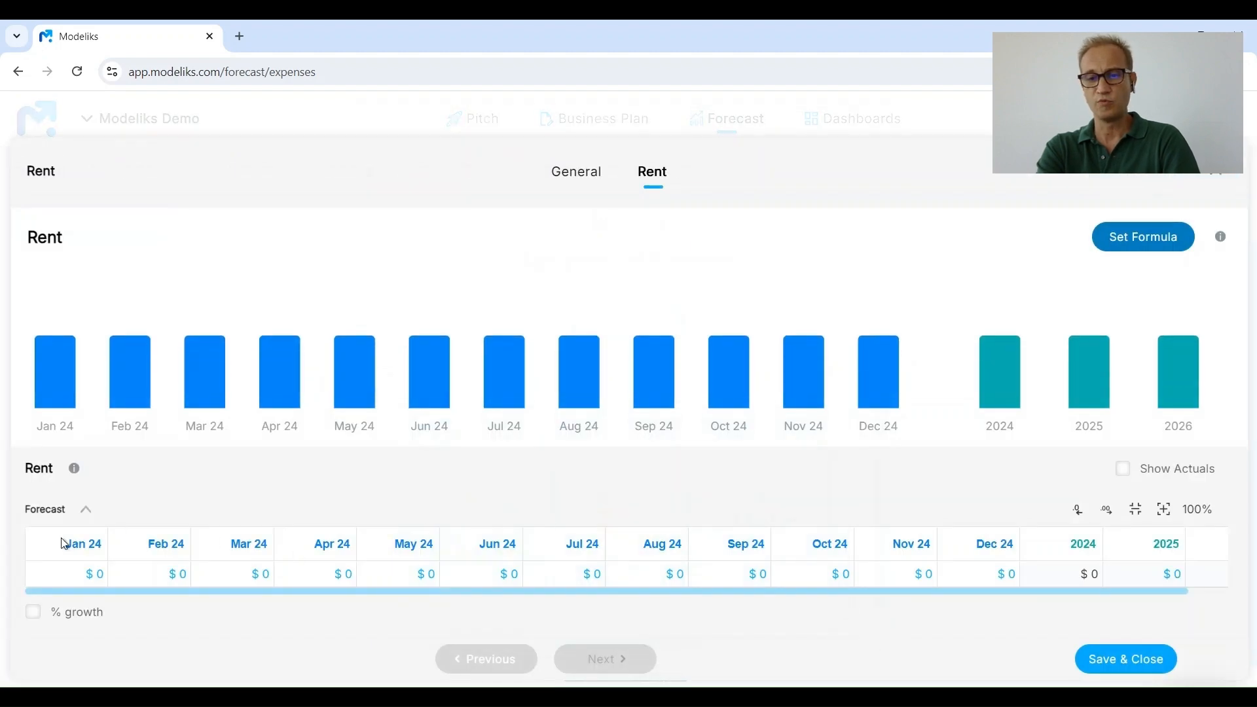
Set Rent to $1,000 from Jan 24 across all periods, save it, and display currency symbols in the expense forecast table
click(78, 577)
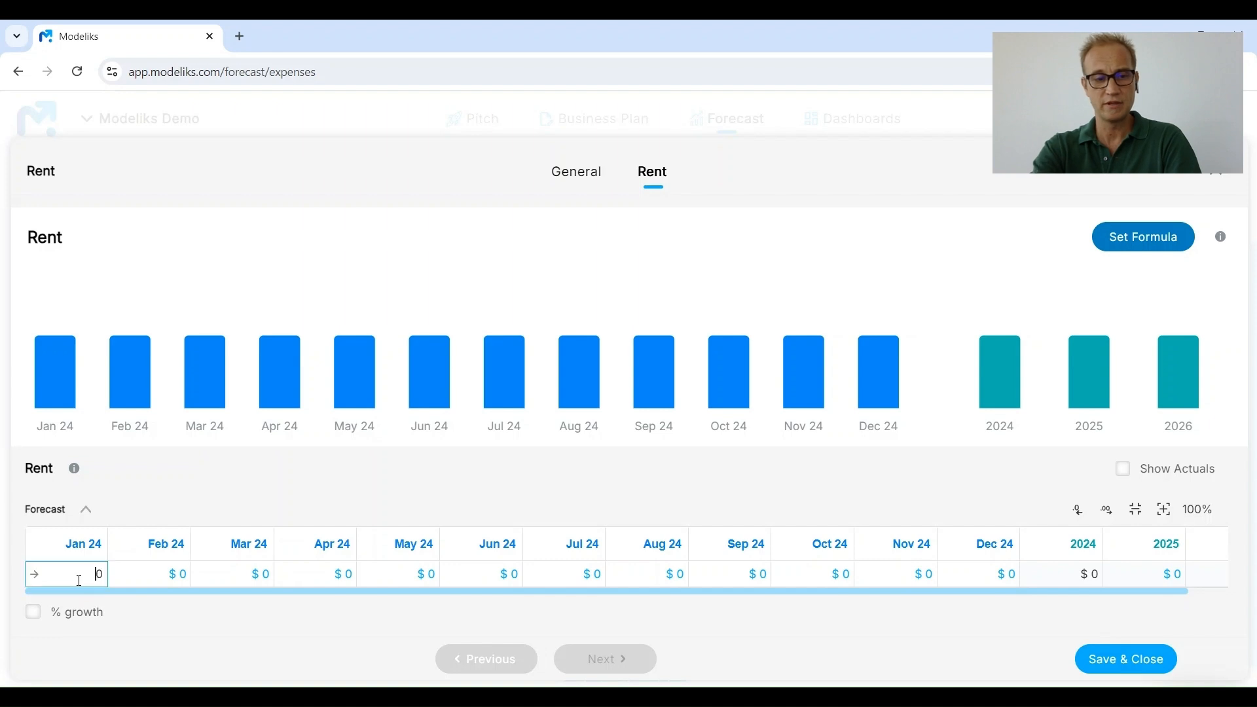
text(1000)
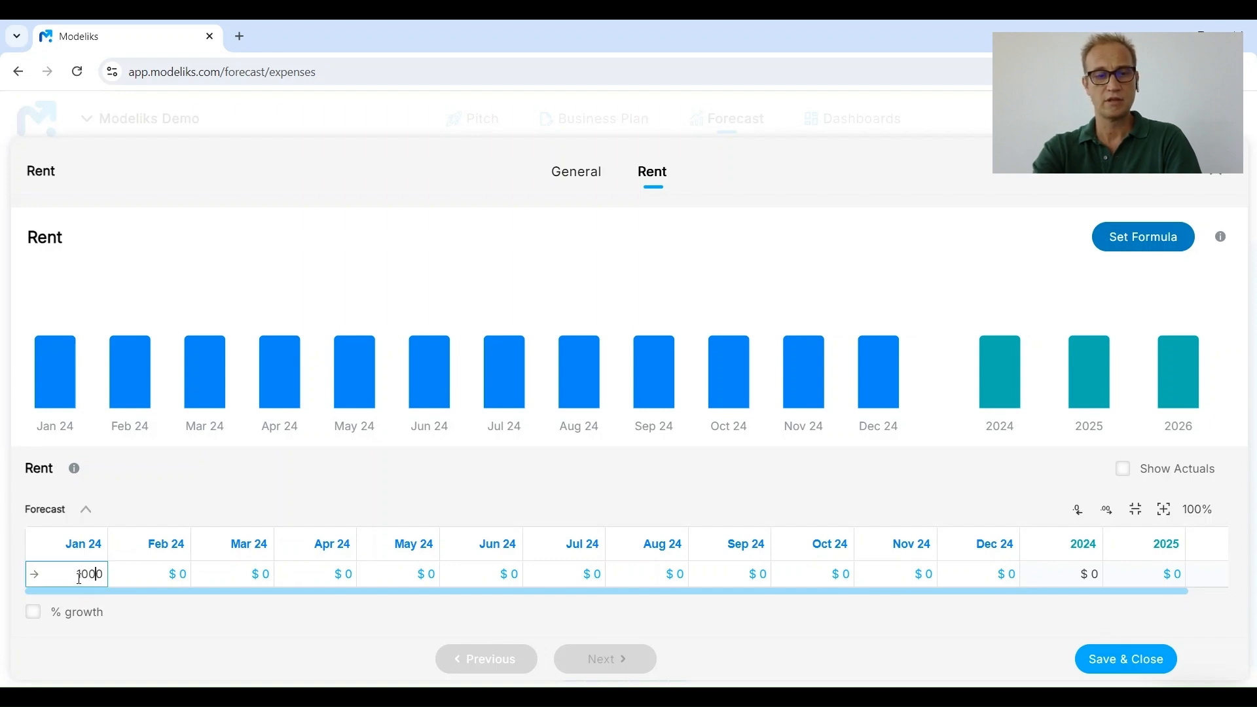
click(36, 576)
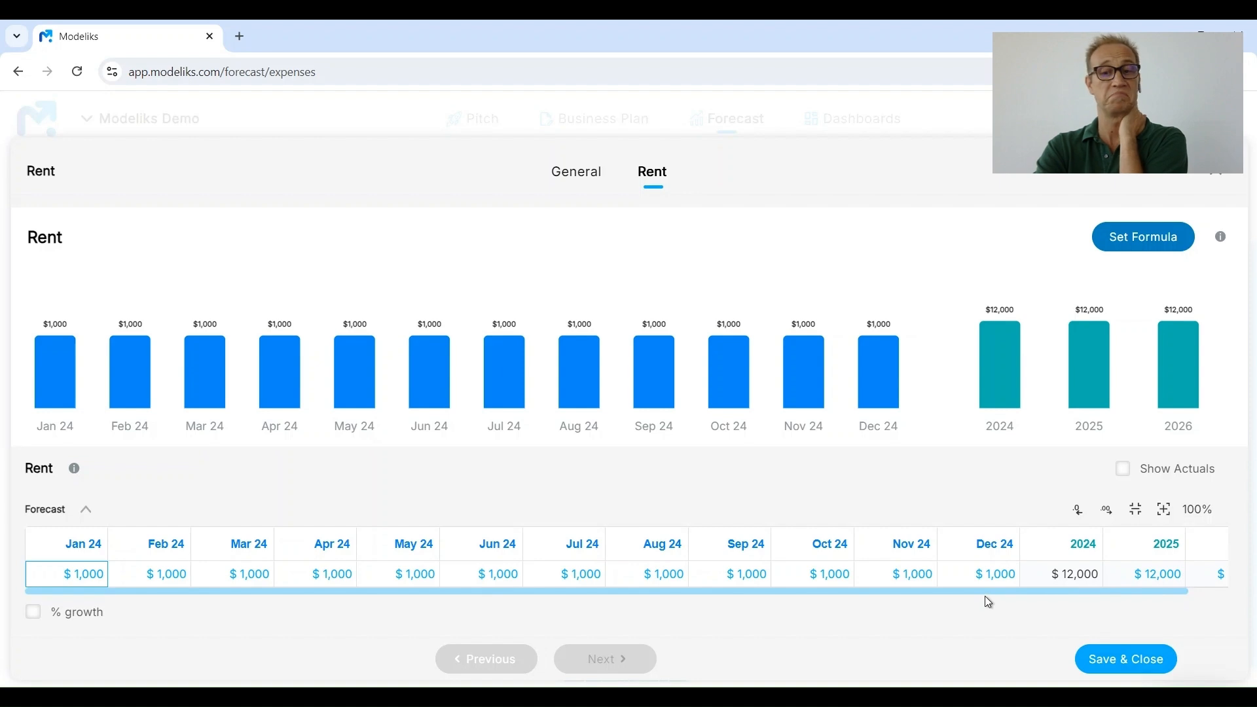
click(1092, 666)
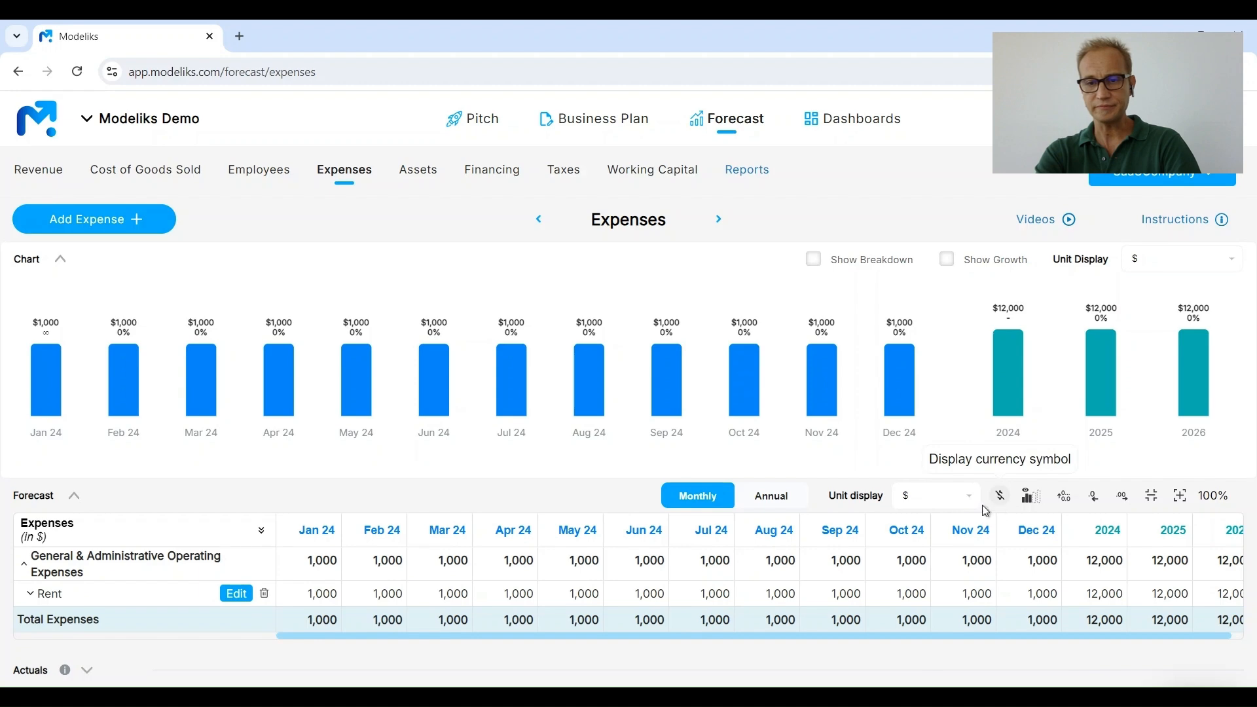
click(1002, 498)
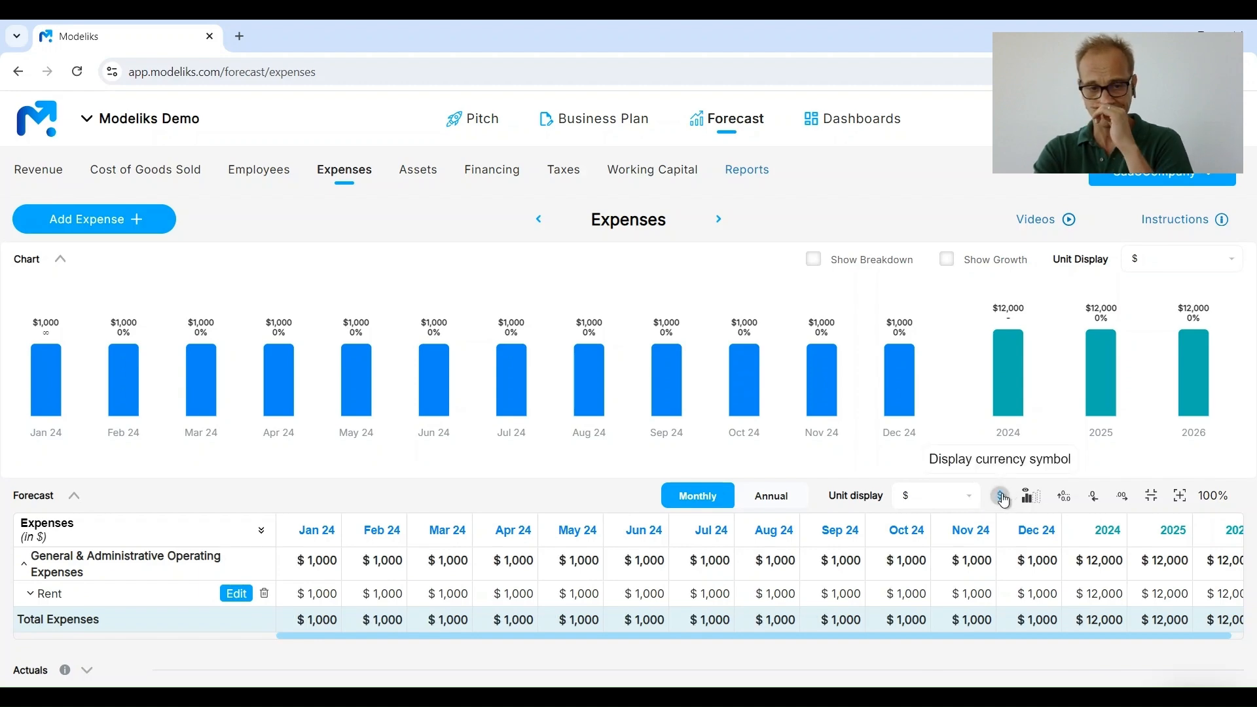
Add an expense named Processing fees as a direct cost (part of Cost of Goods Sold), entered as % of total revenue
click(91, 227)
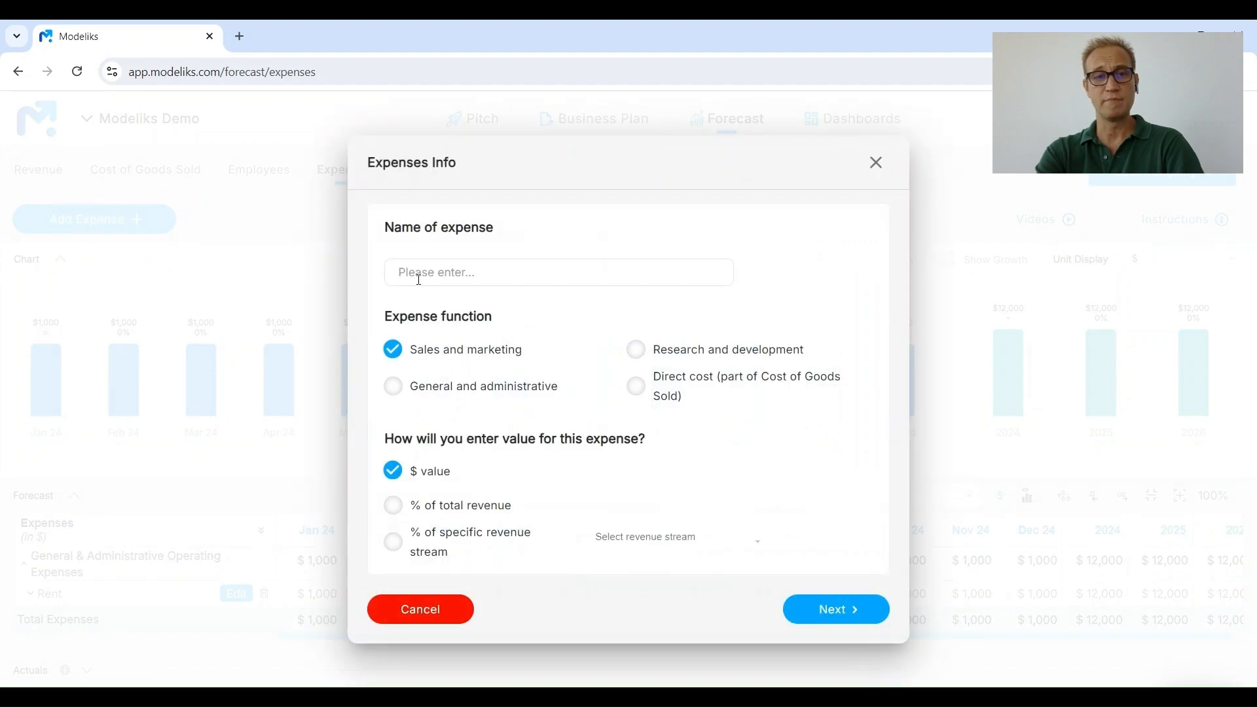
text(Pro)
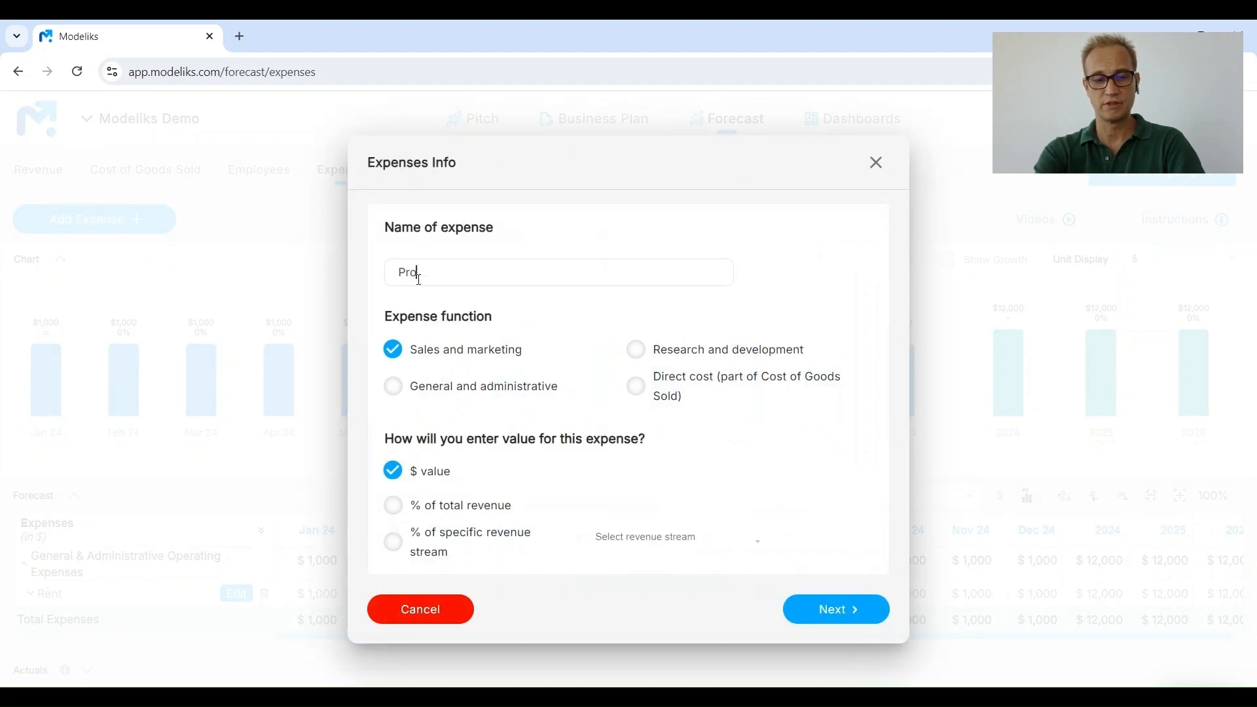
text(cessing fees)
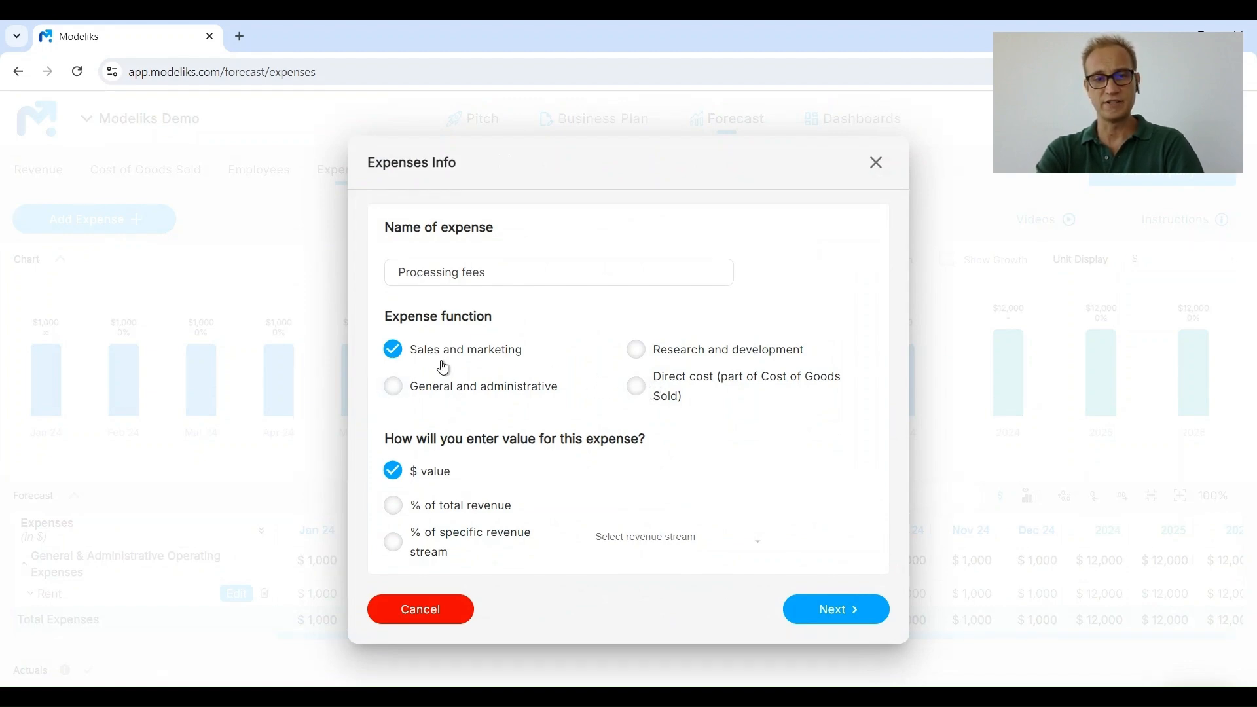
click(637, 387)
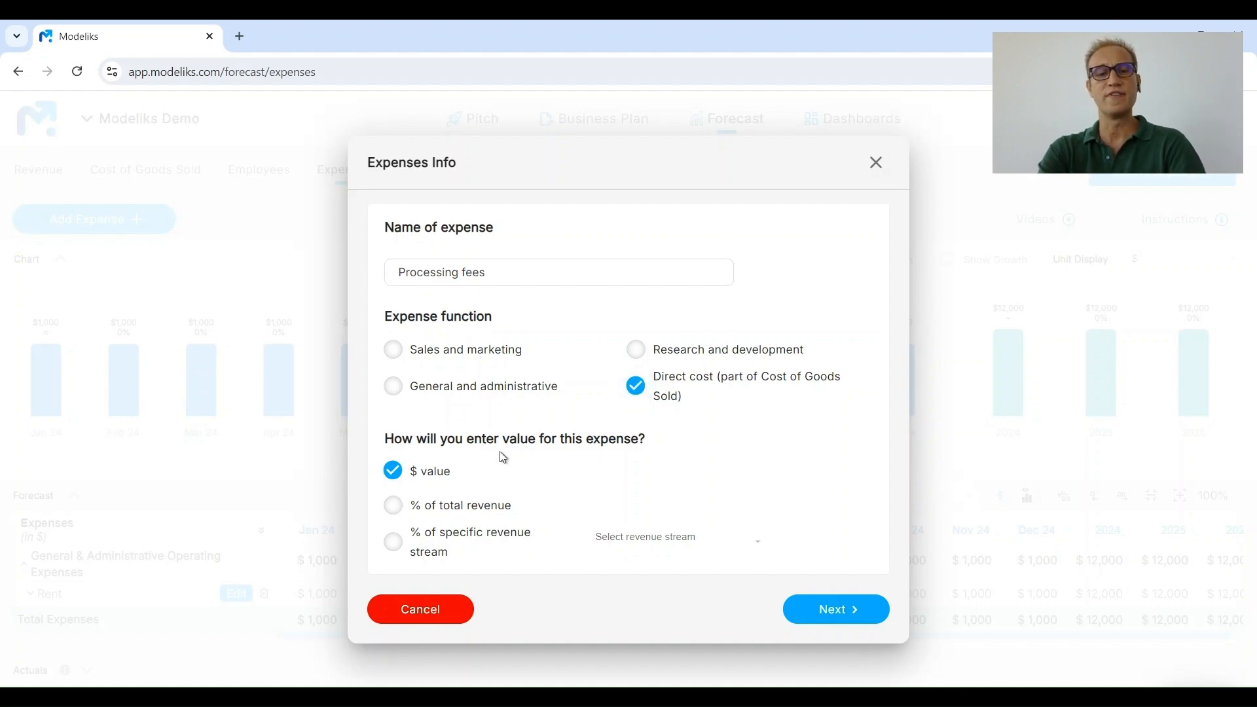
click(395, 519)
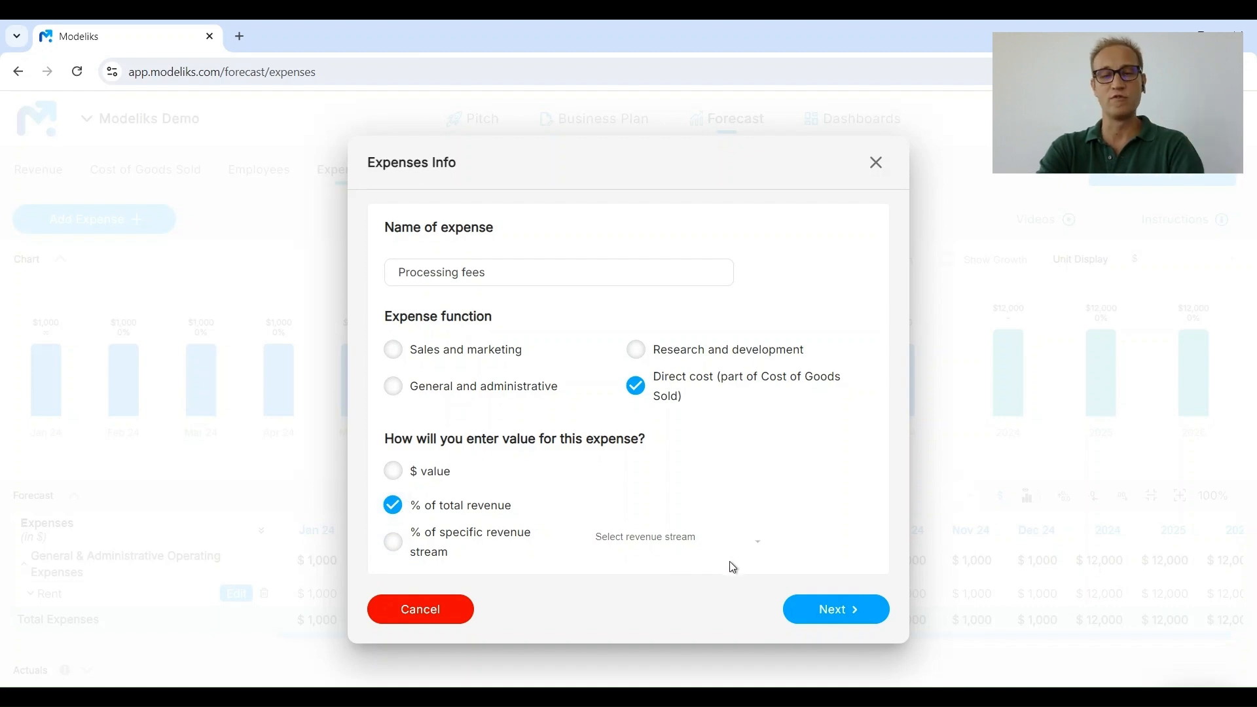
click(818, 610)
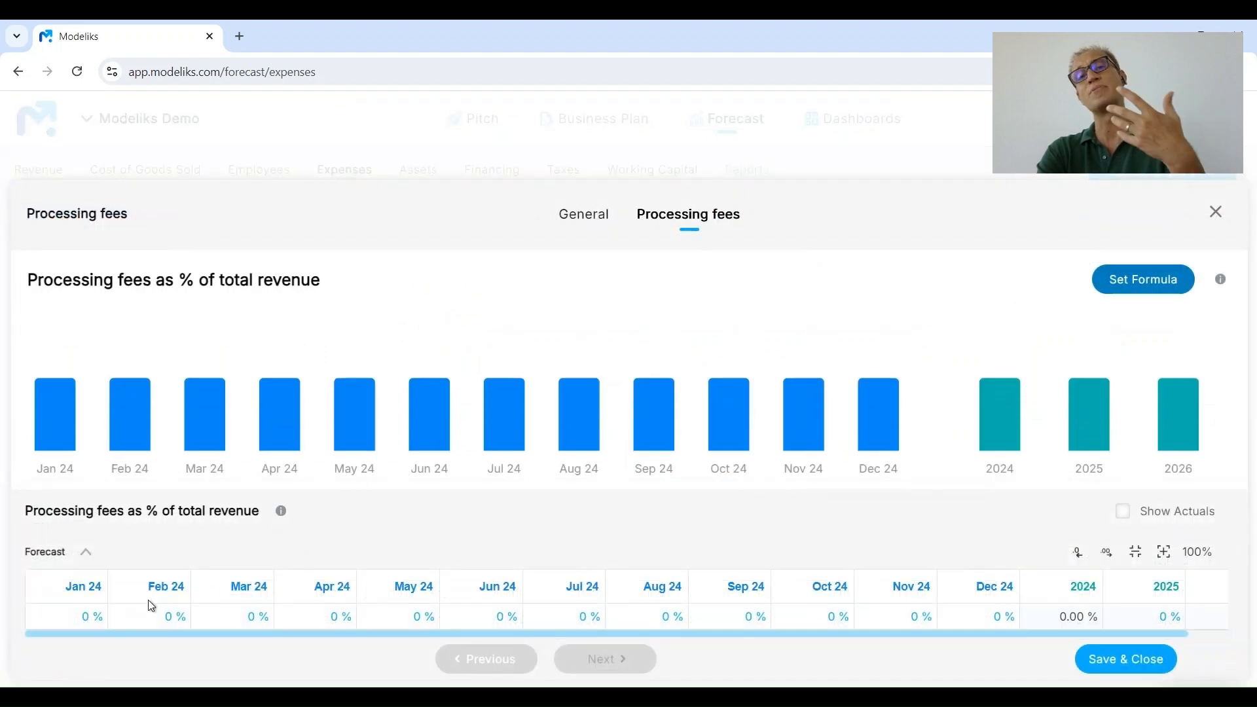
Set Processing fees to 4% of total revenue from Jan 24 across all periods and save the expense
click(87, 619)
text(4)
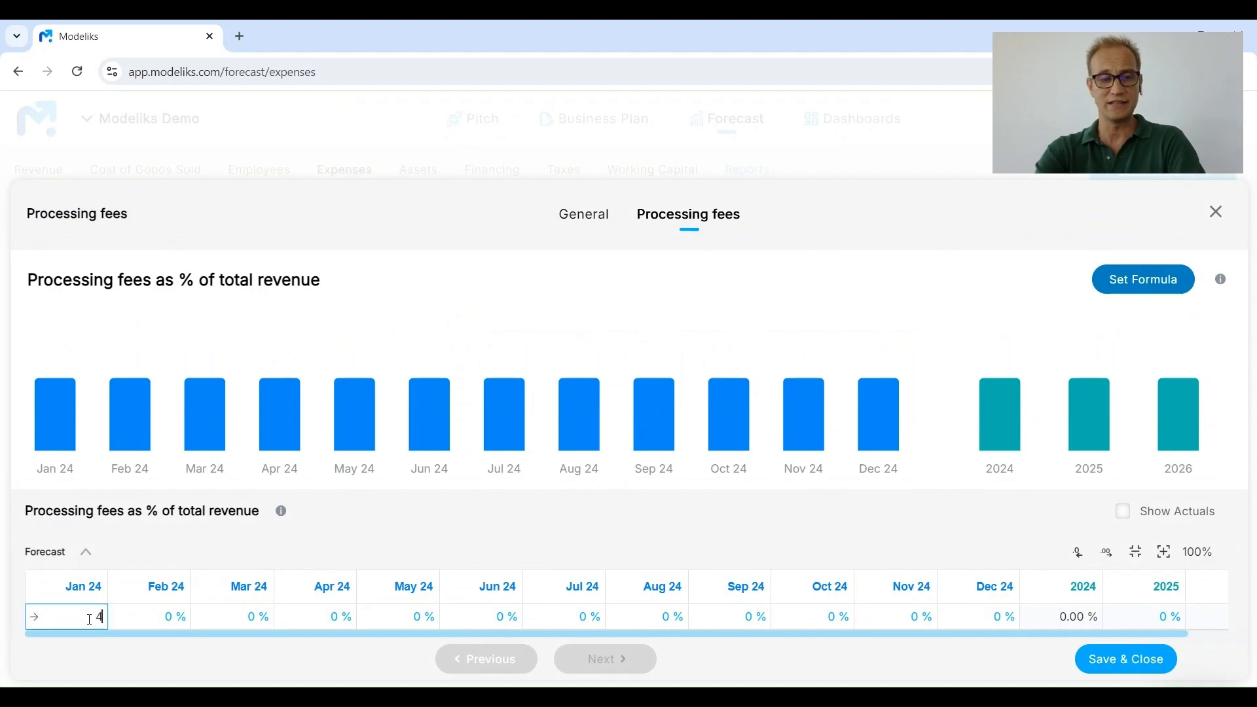
key(Tab)
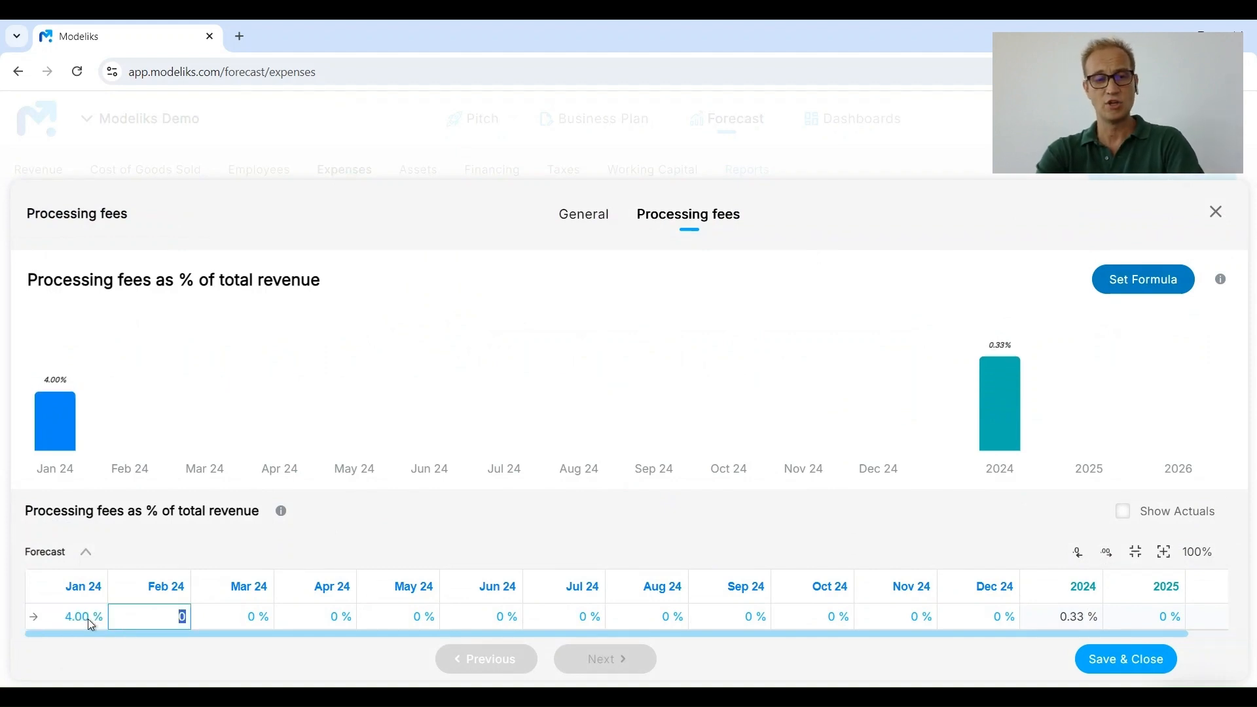
click(37, 619)
click(683, 399)
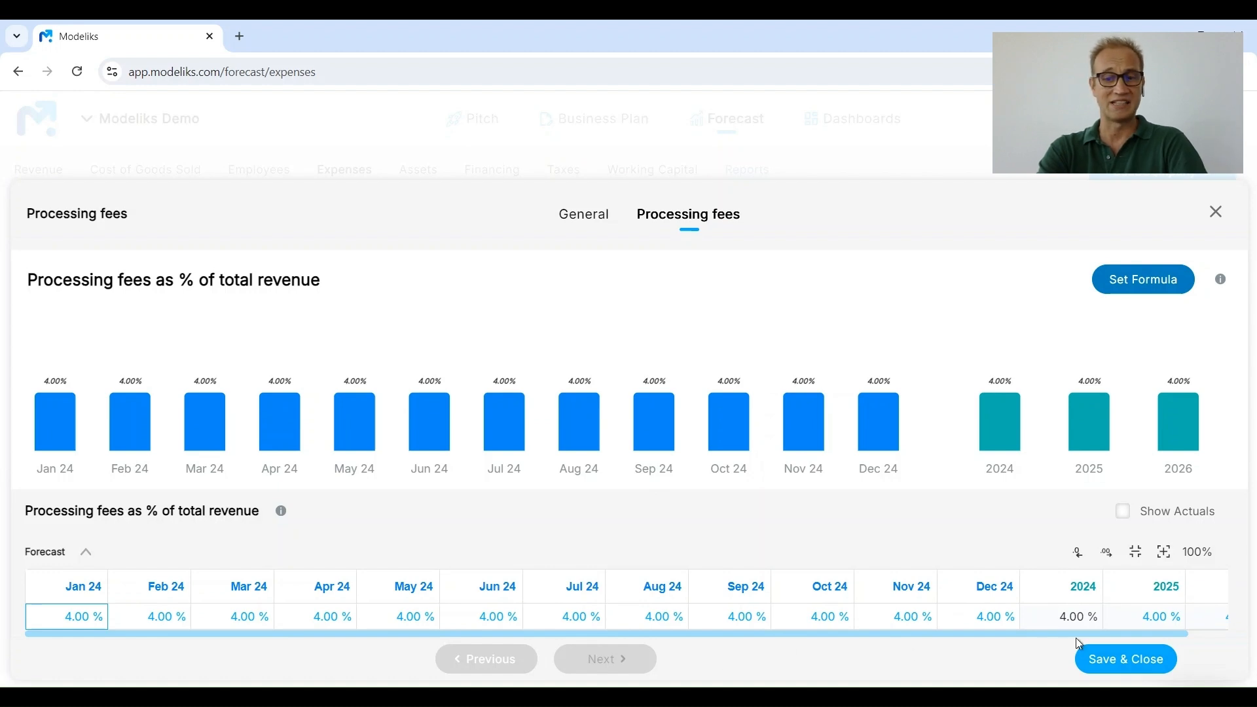
click(1117, 662)
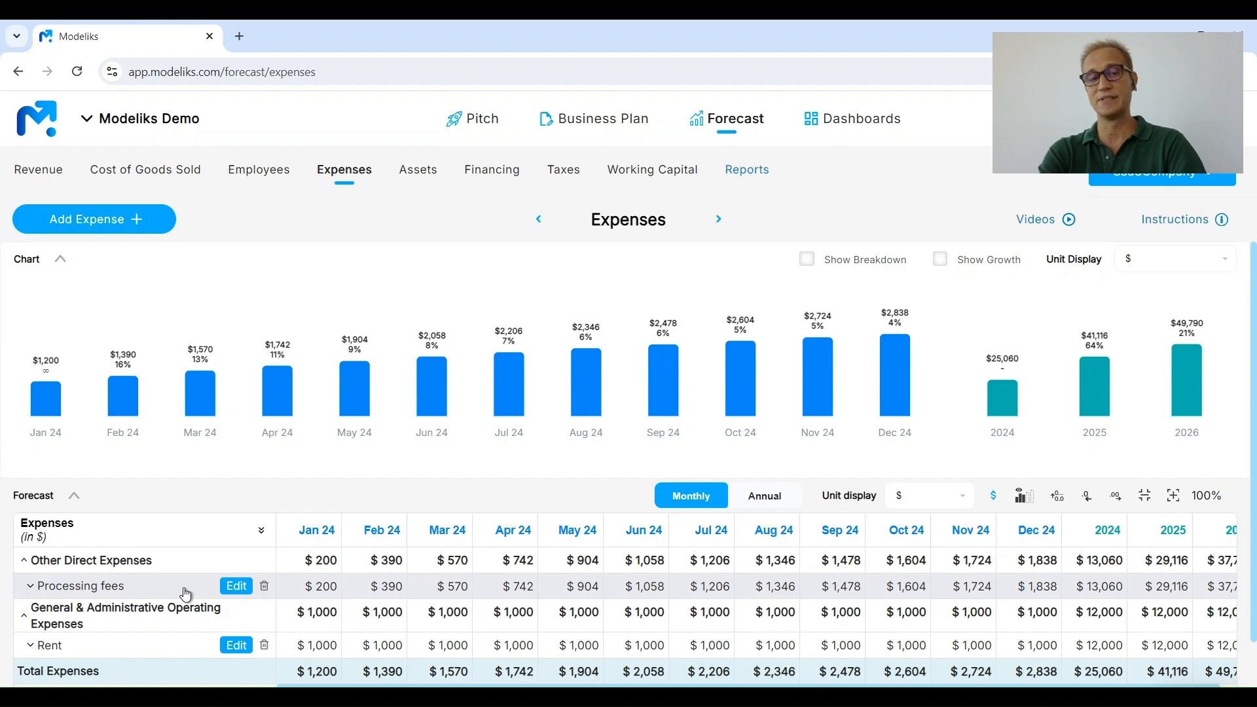
Add an expense named Goocle Ads expense, keeping the Sales and marketing function and the $ value entry method
click(118, 231)
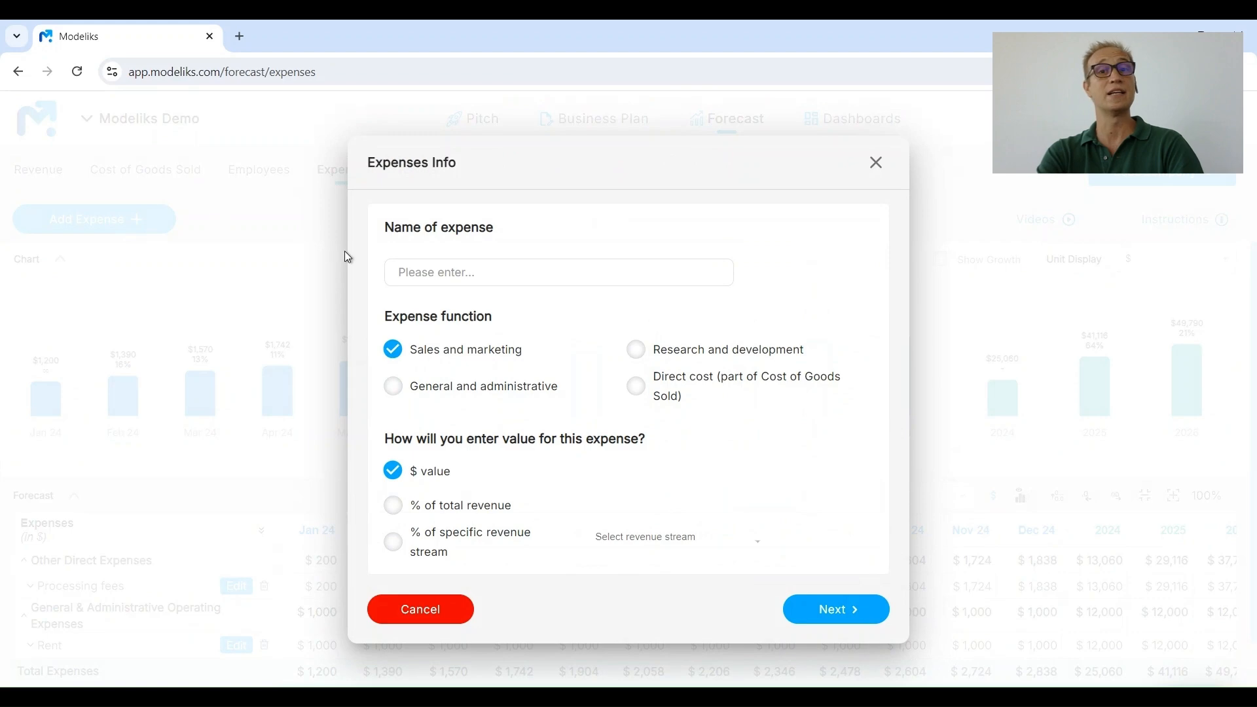
click(442, 271)
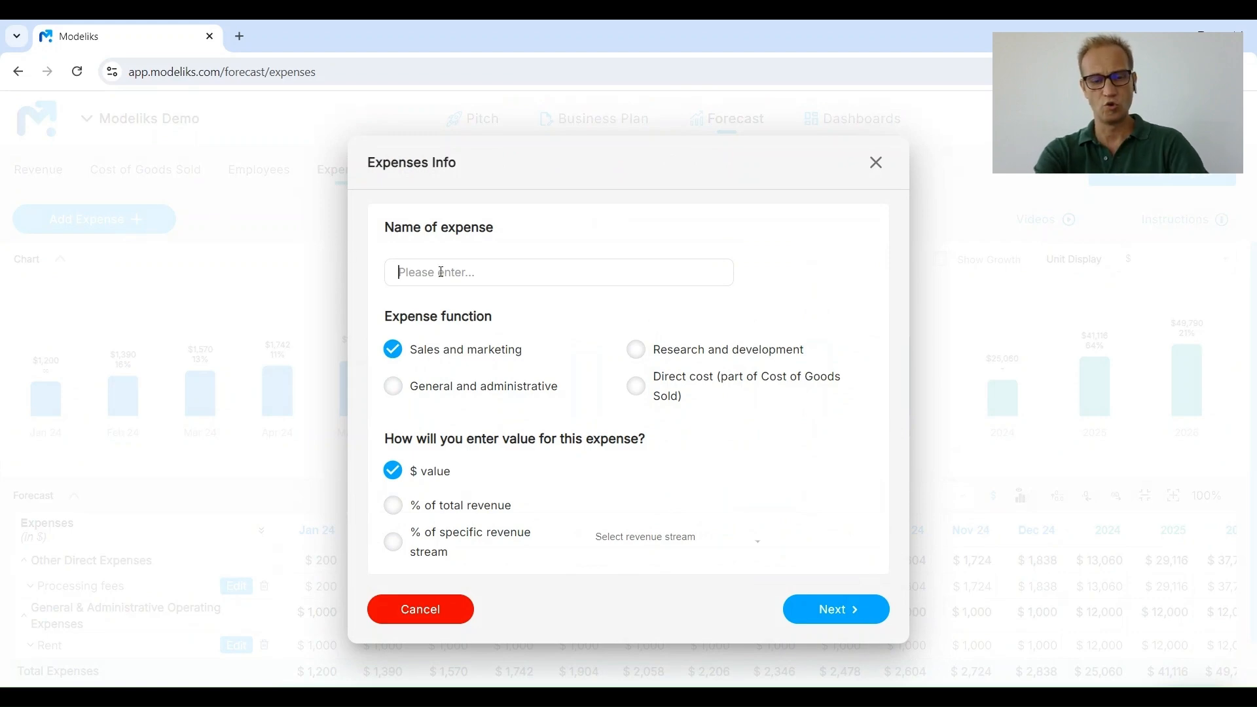
text(Google Ads)
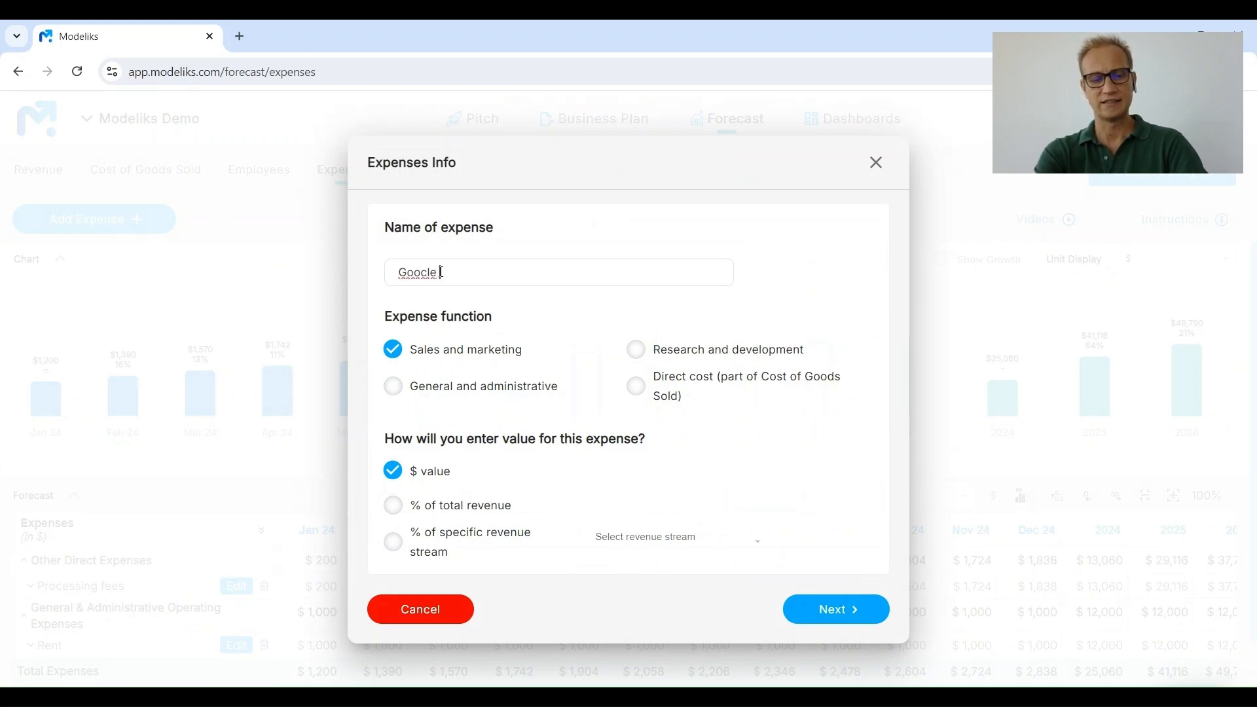
text( expense)
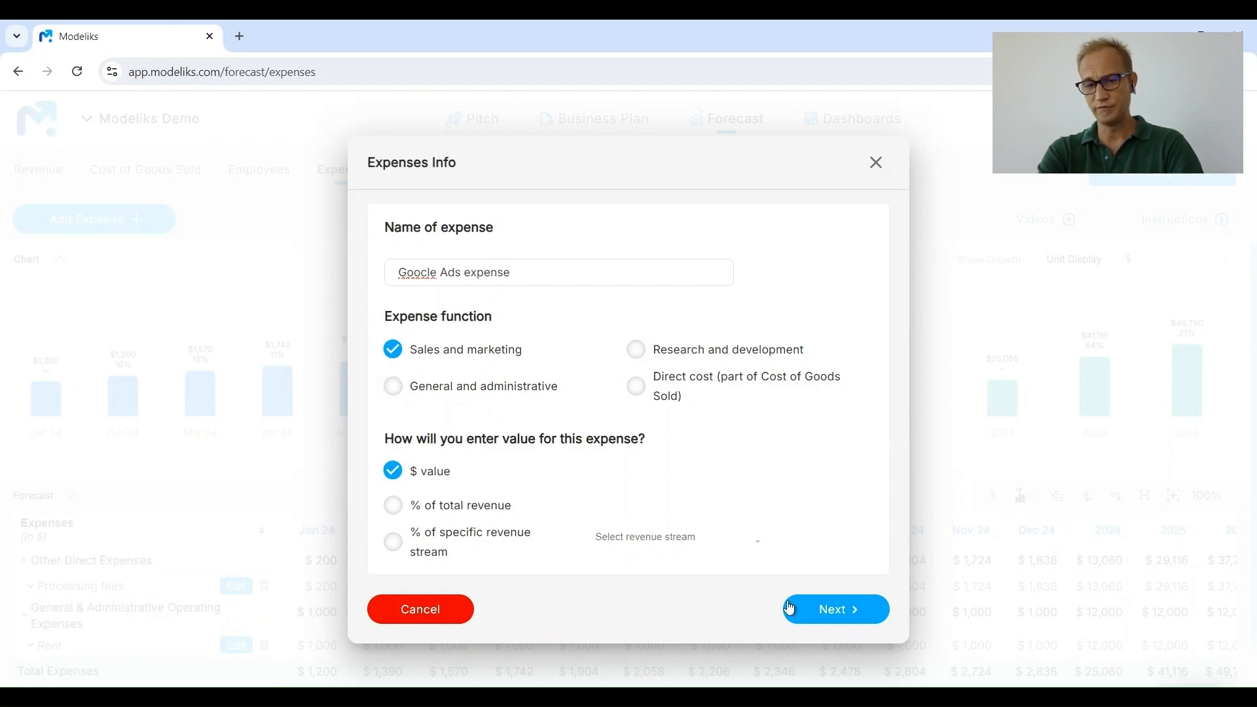
click(810, 611)
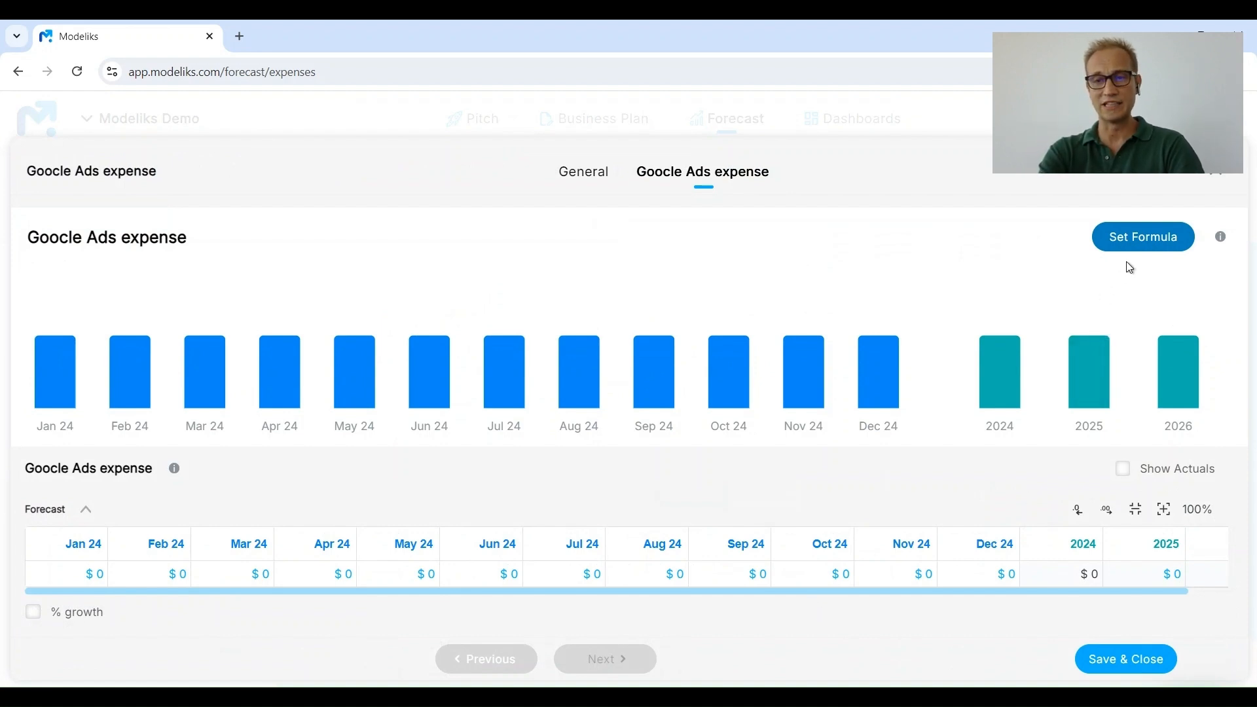
Set up a formula for the ads expense and create a new driver named Visitors with data type # and category Sum
click(1154, 241)
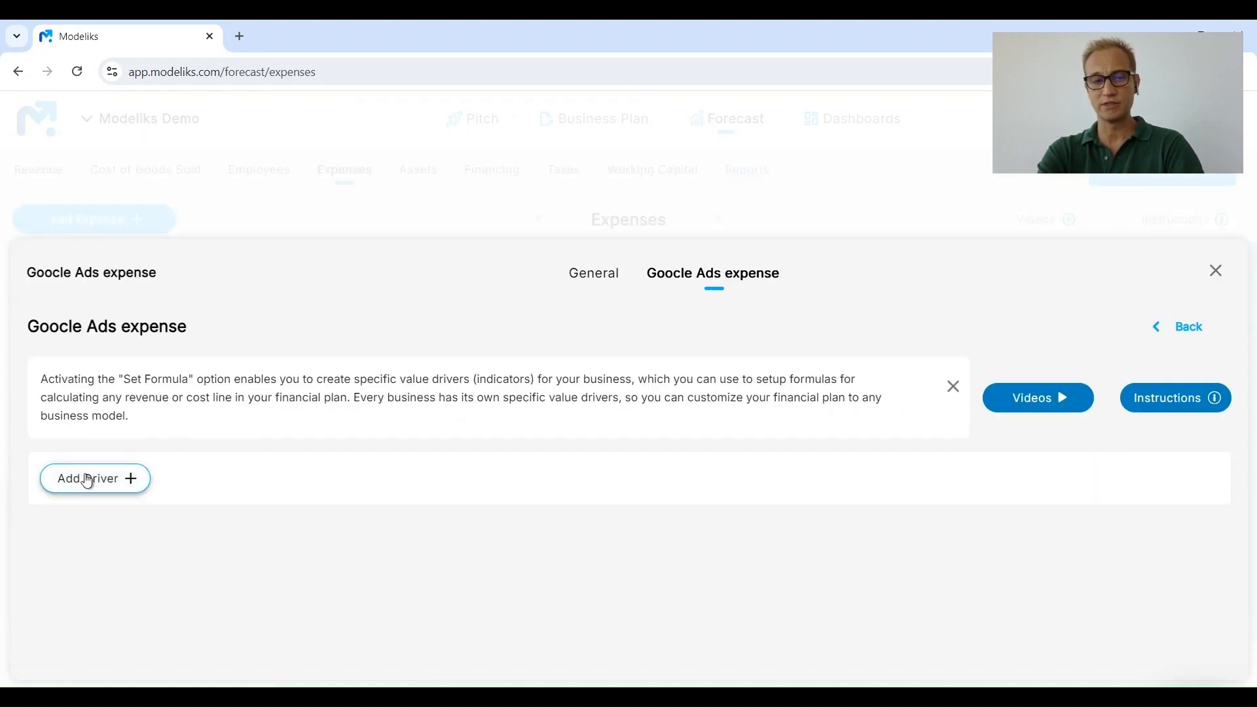
click(88, 482)
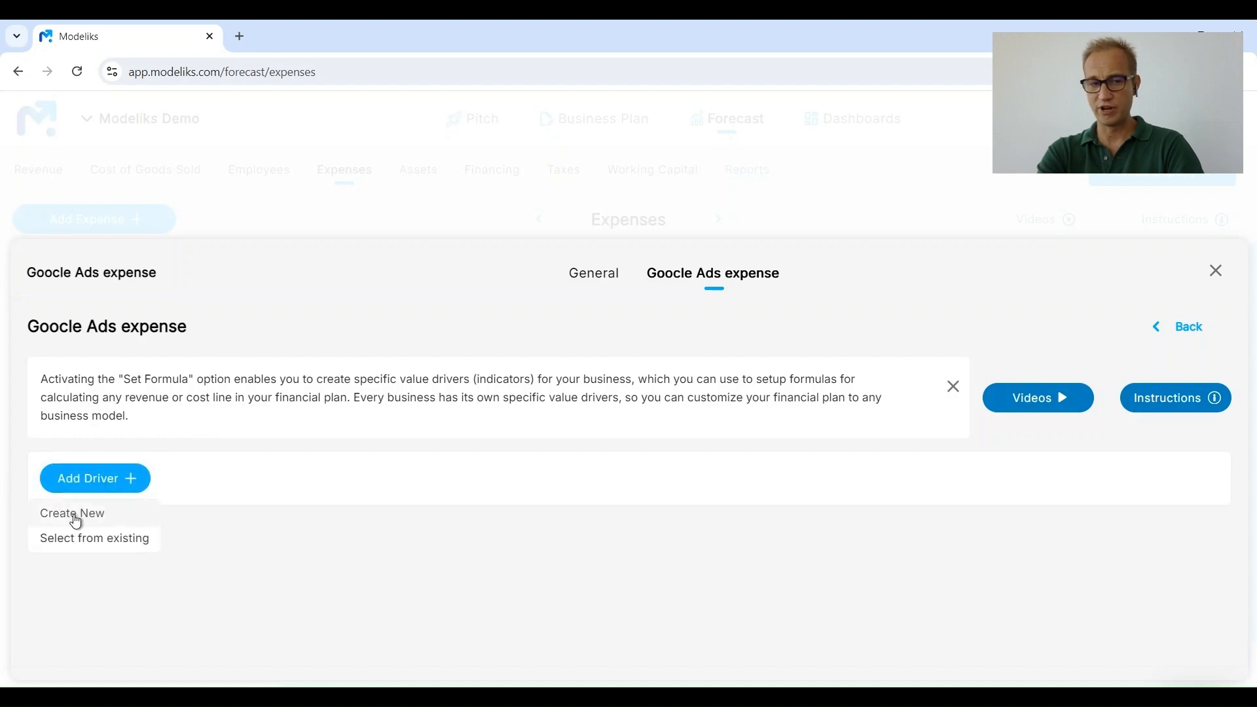
click(77, 517)
click(171, 475)
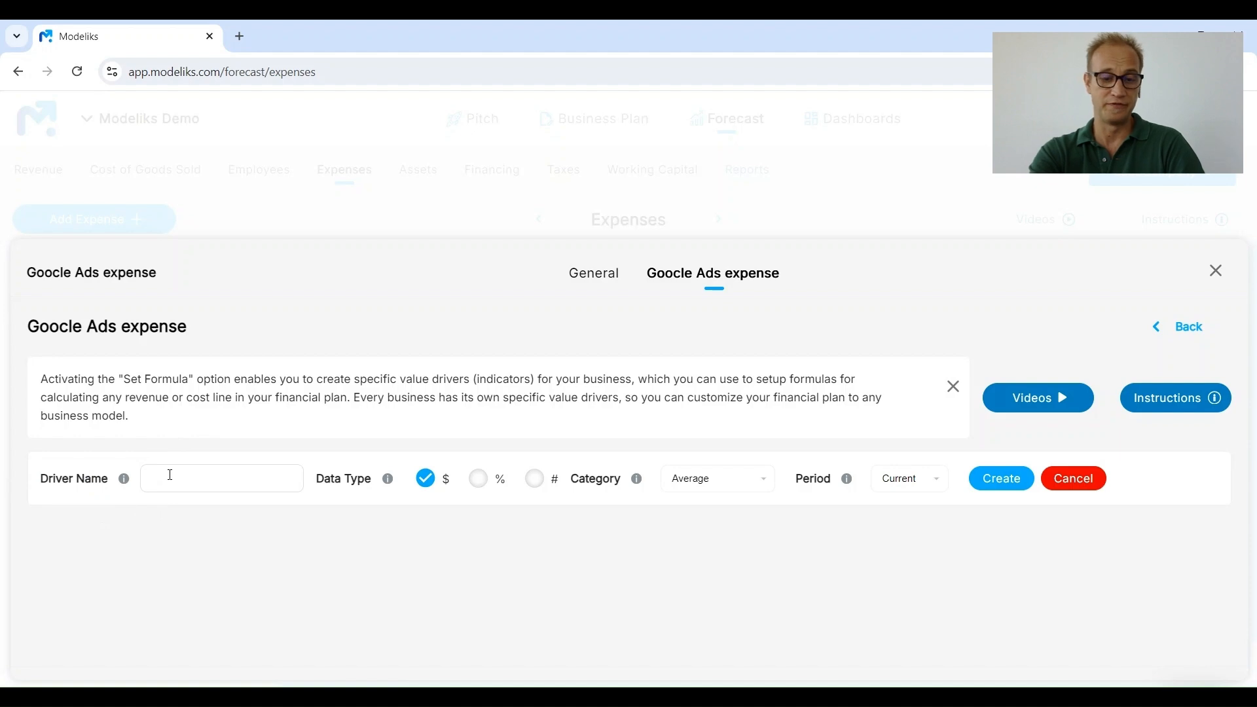
text(Visitors)
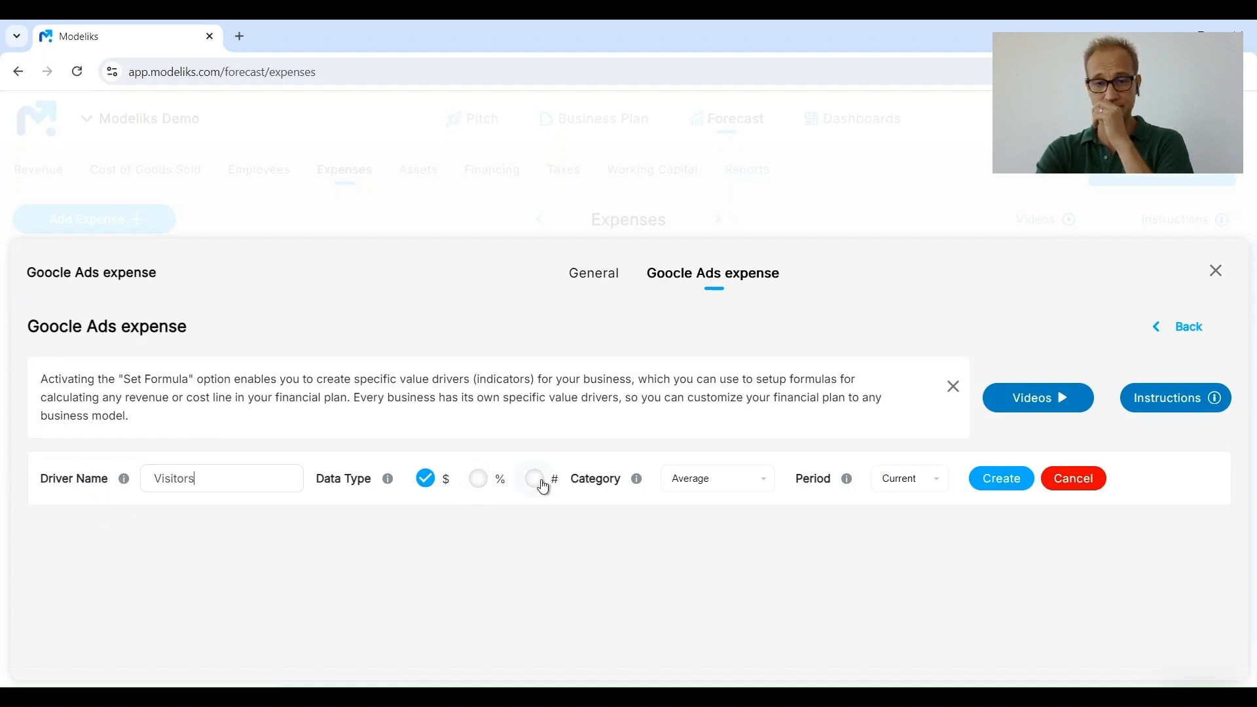
click(541, 485)
click(710, 483)
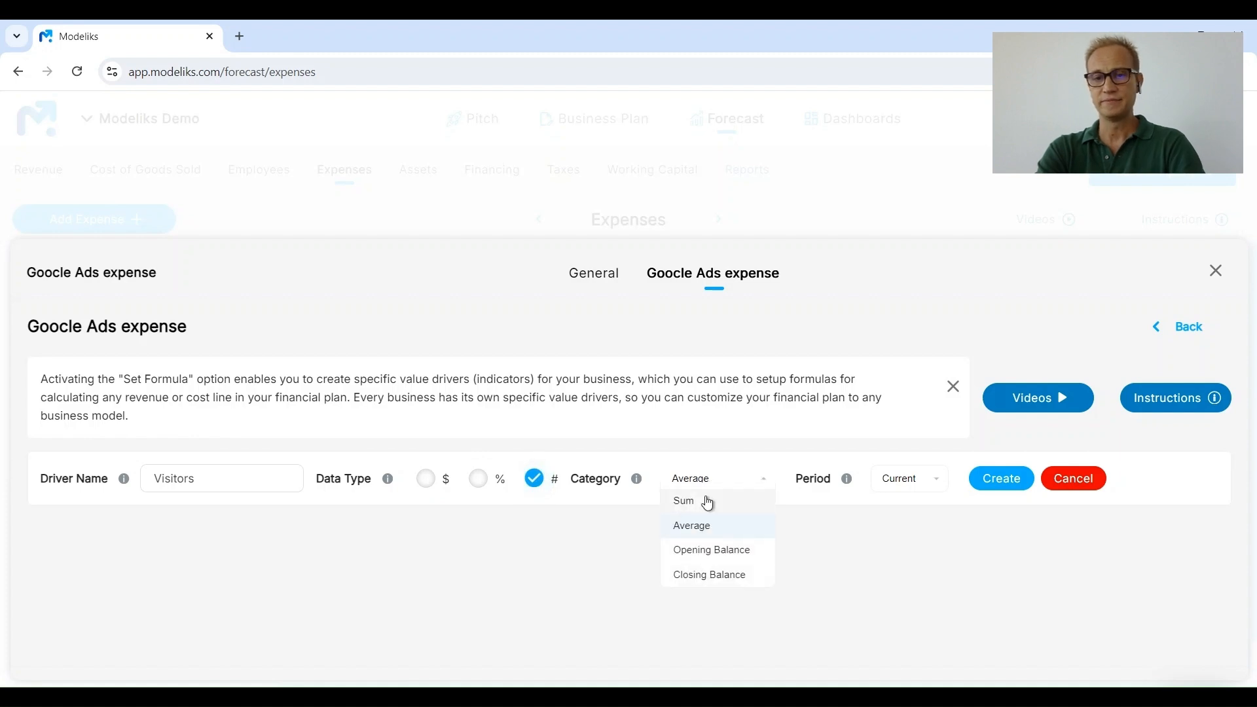
click(708, 500)
click(1004, 480)
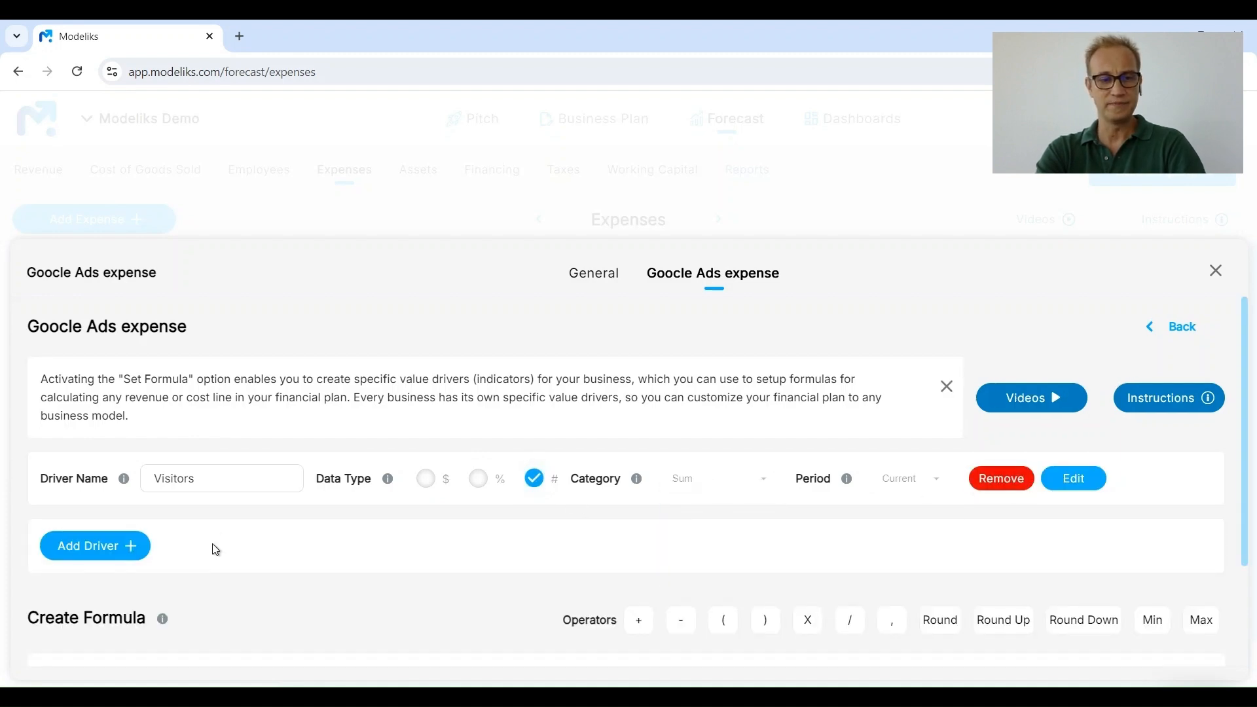
Create a second new driver for the ads expense named Cost per click, keeping data type $ and category Average
click(89, 553)
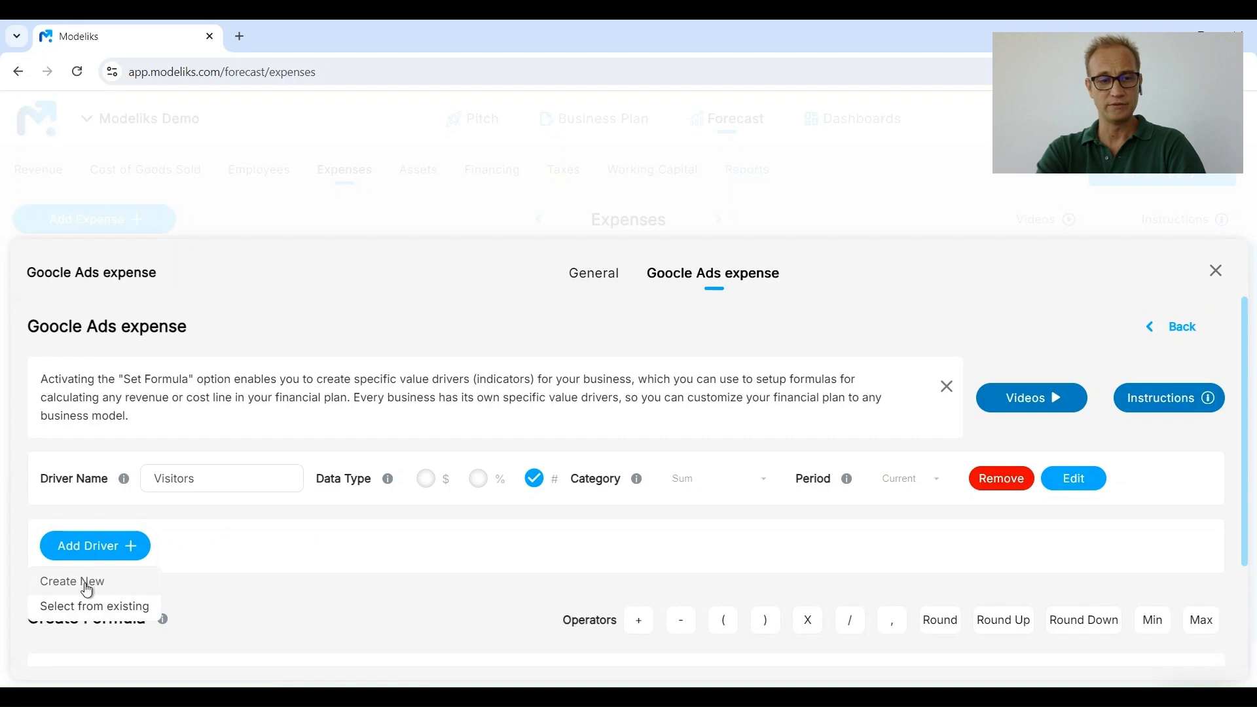
click(88, 589)
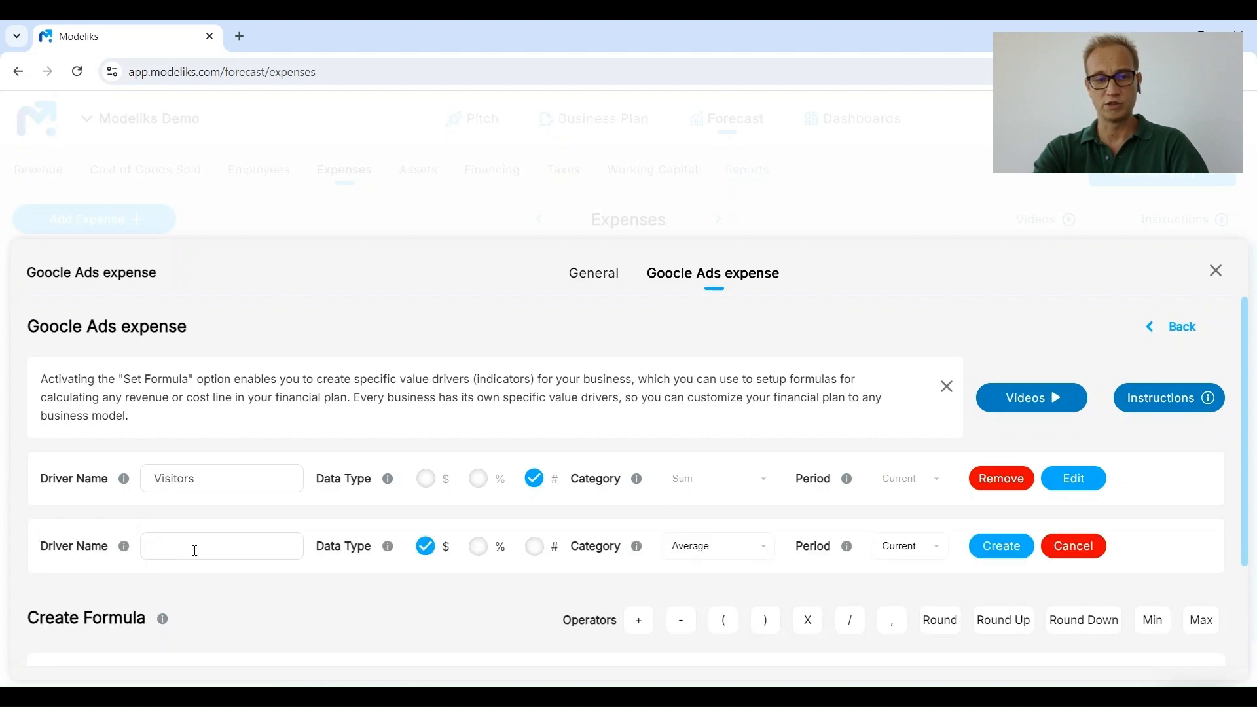
text(Cost per c)
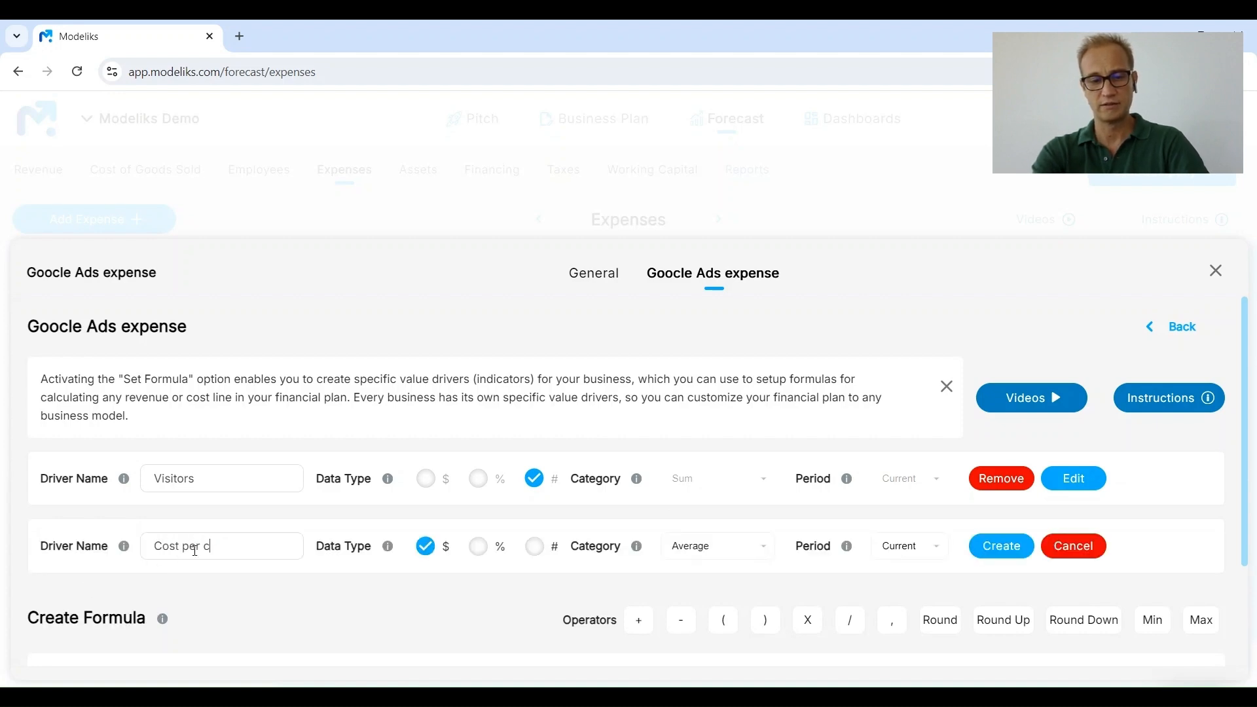
text(lick)
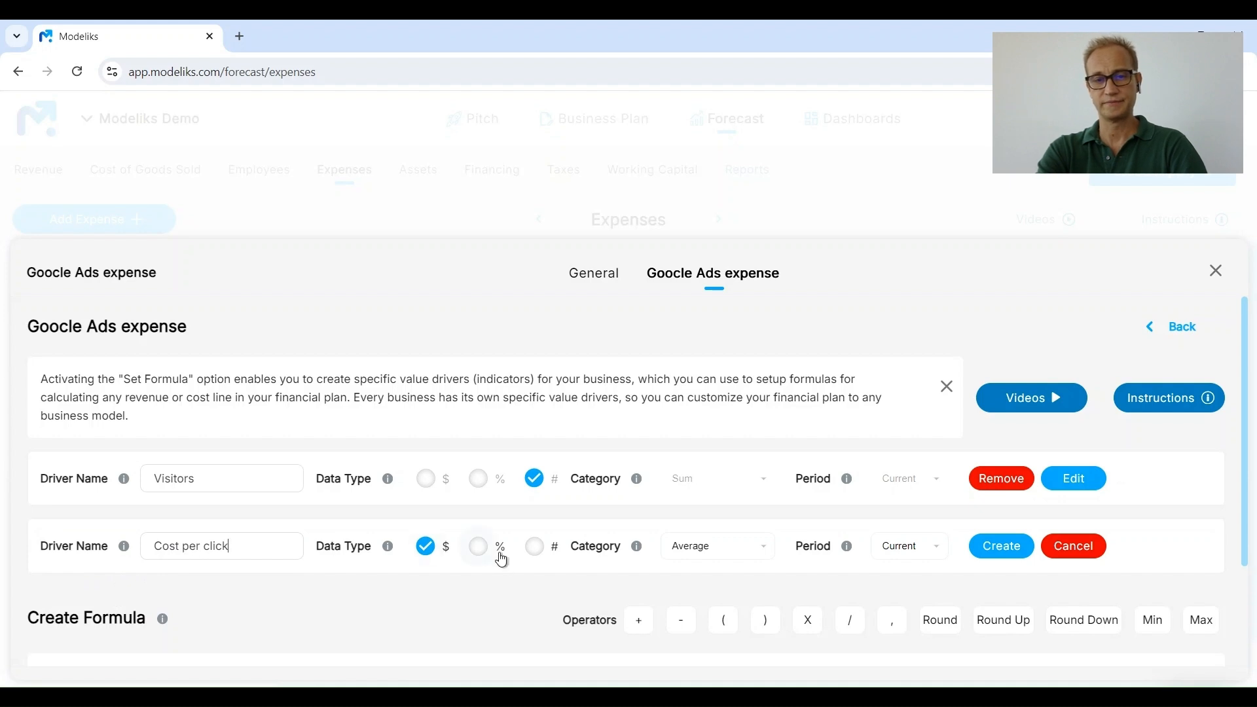
click(1016, 554)
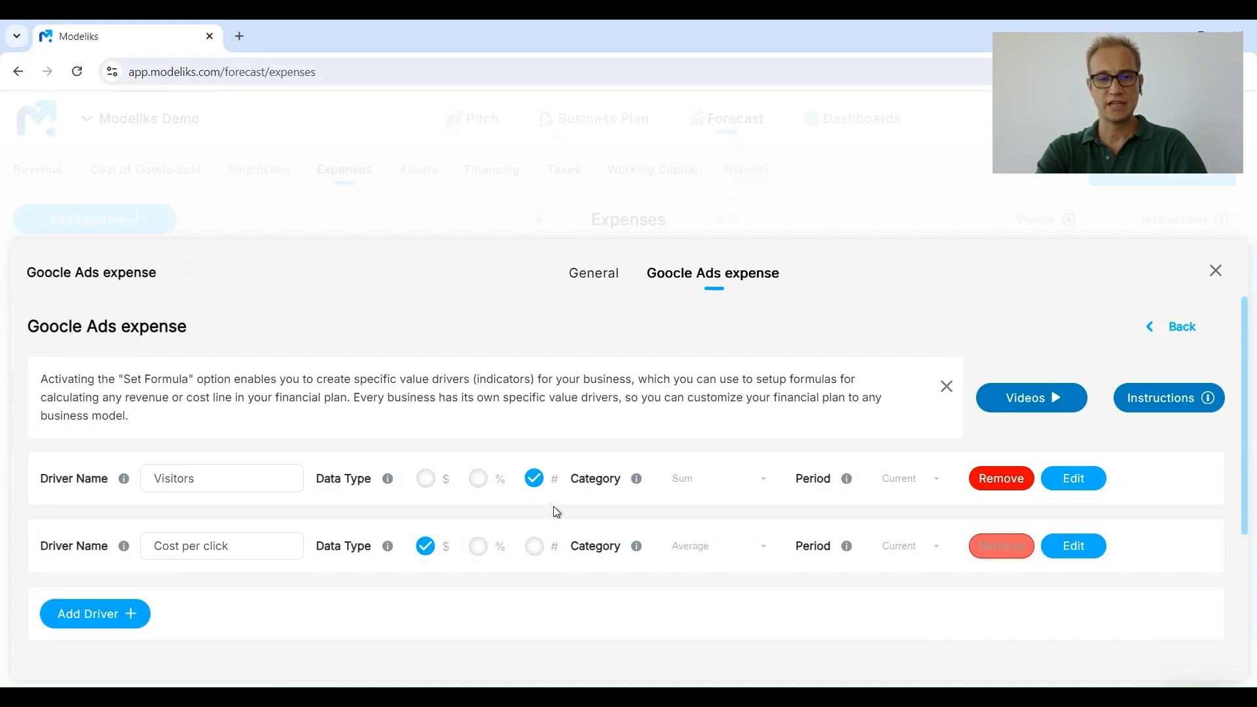
Set the Goocle Ads expense formula to Visitors X Cost per click
scroll(493, 517, down, 3)
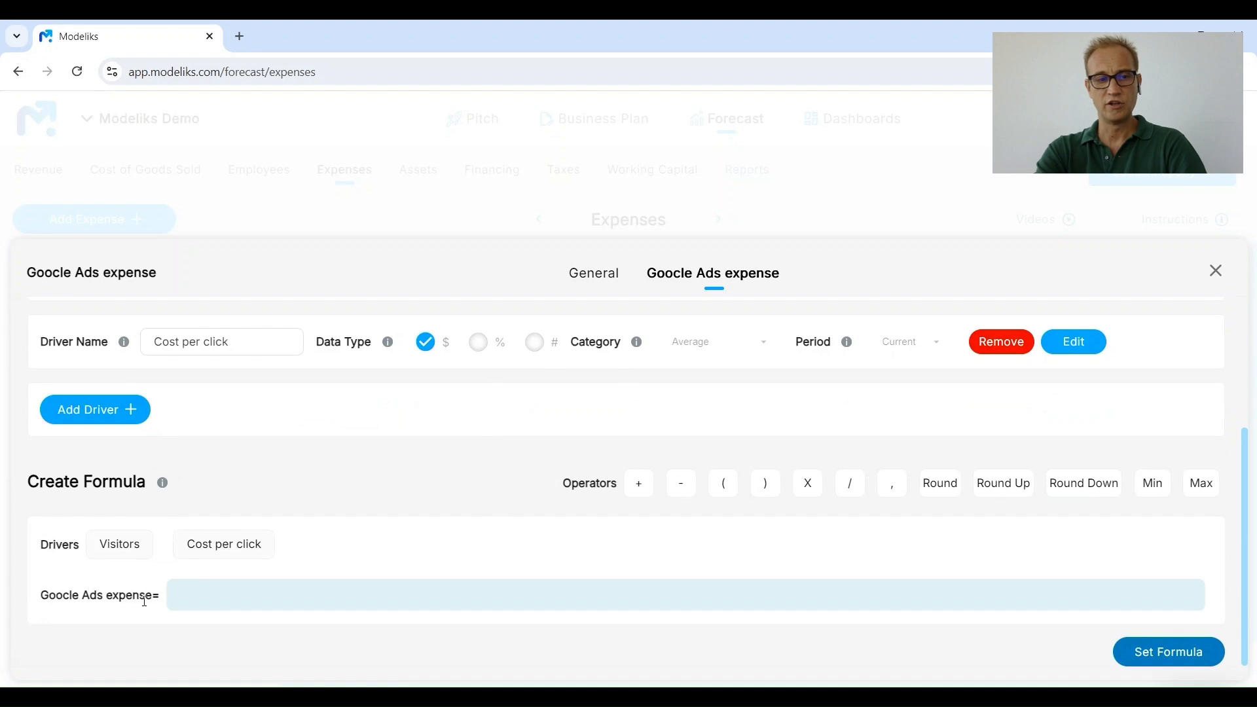
click(136, 557)
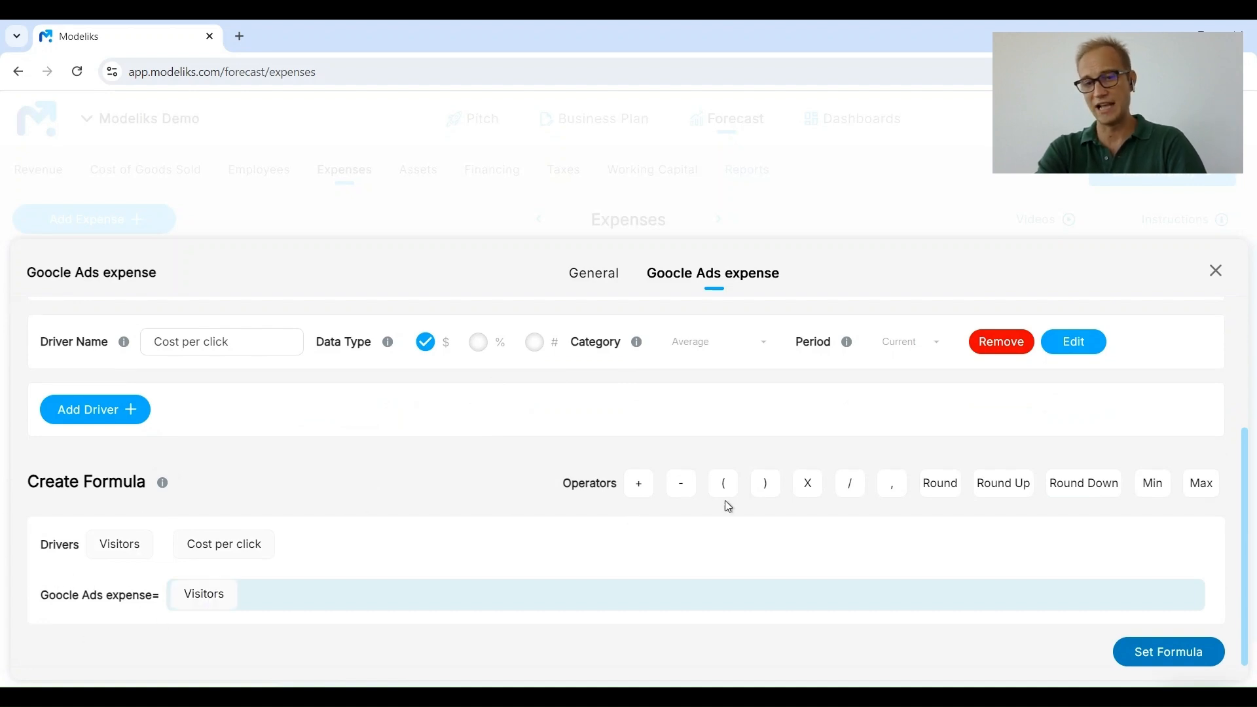
click(815, 486)
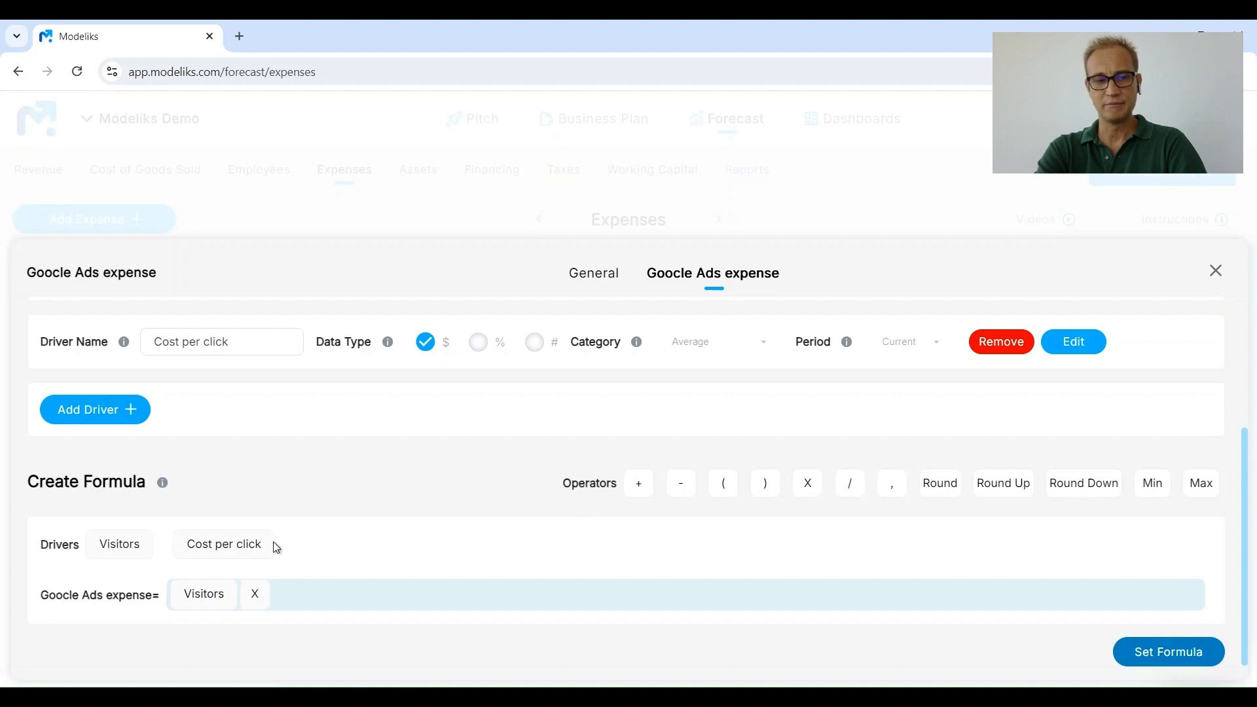
click(208, 547)
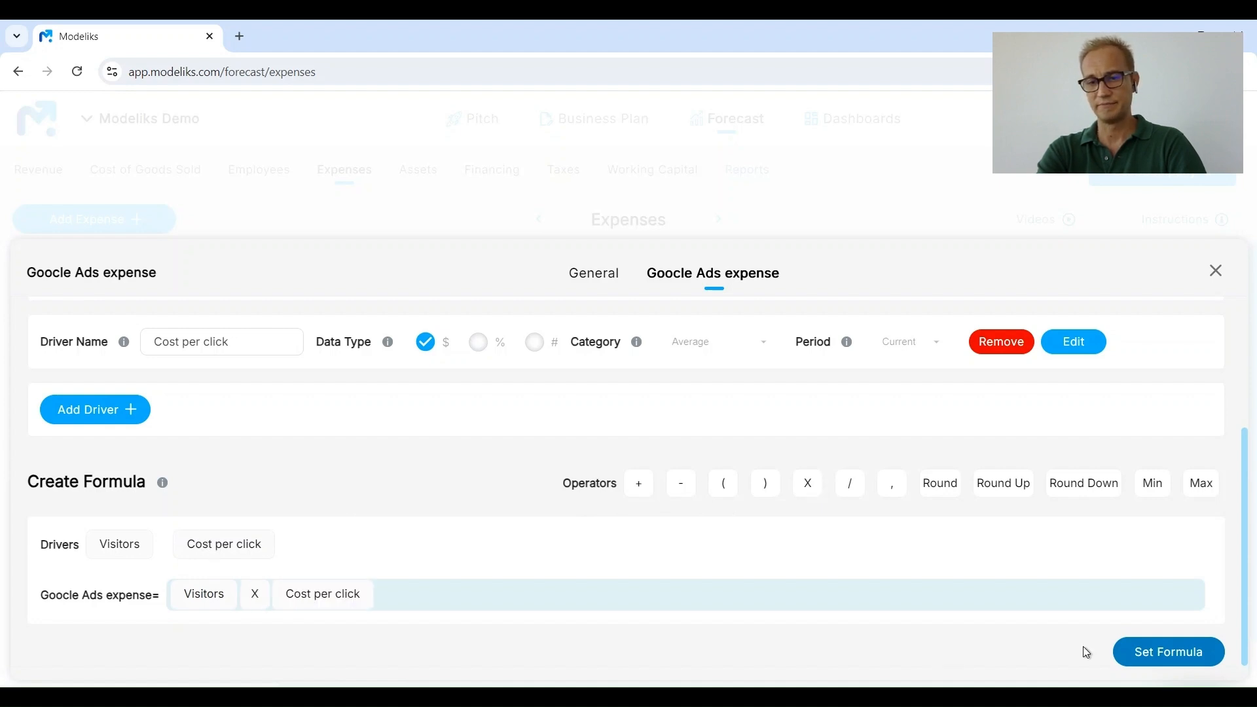
click(1154, 658)
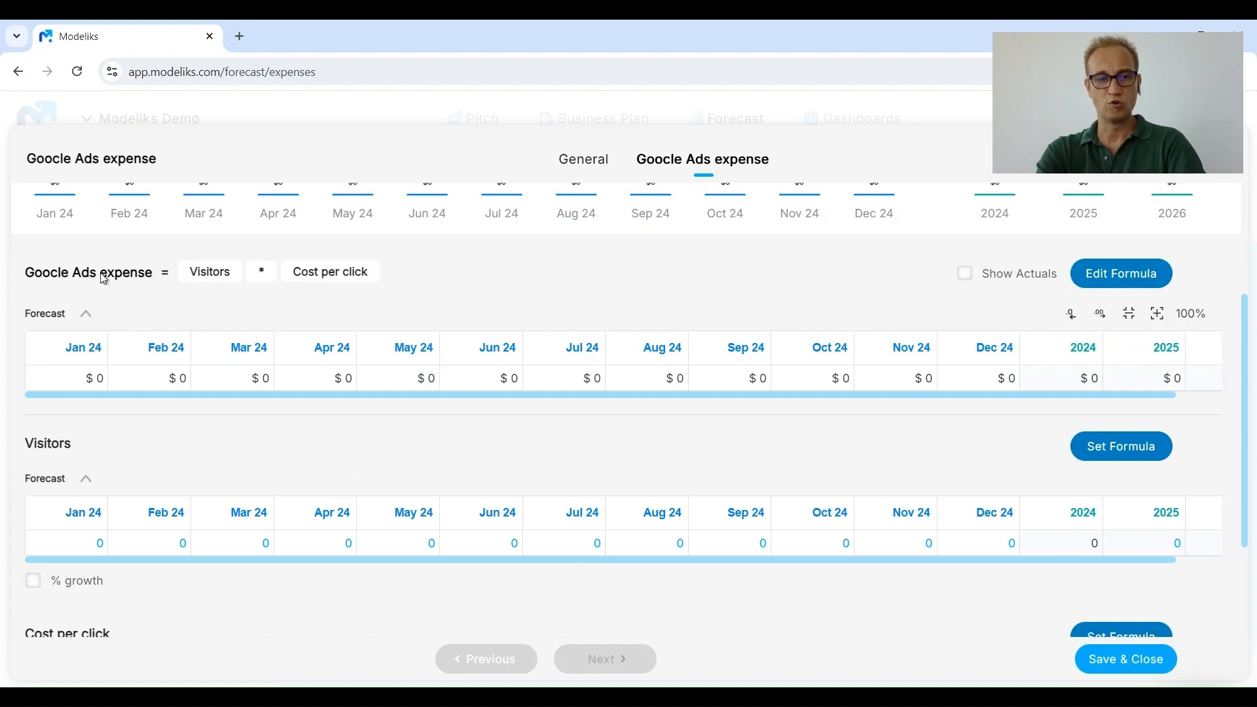
Set up a formula for Visitors and create a new driver named Leads (Free Trials) with data type # and category Sum
scroll(199, 440, down, 1)
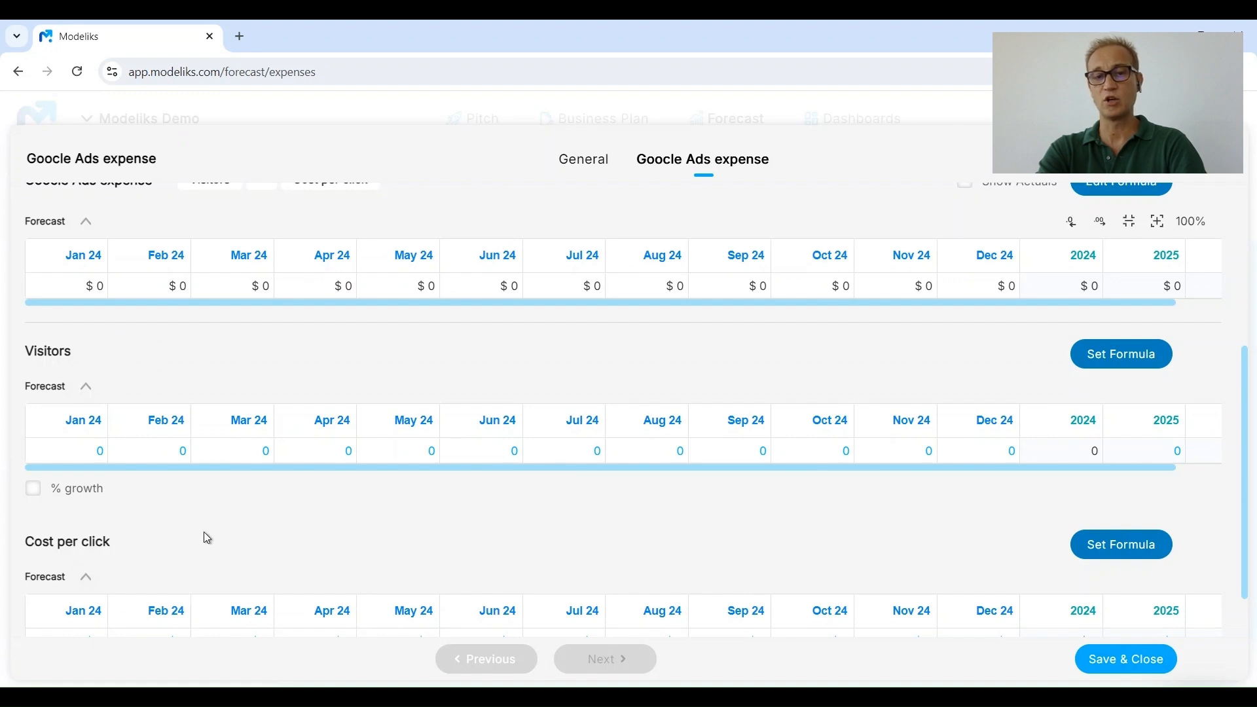
scroll(203, 534, up, 1)
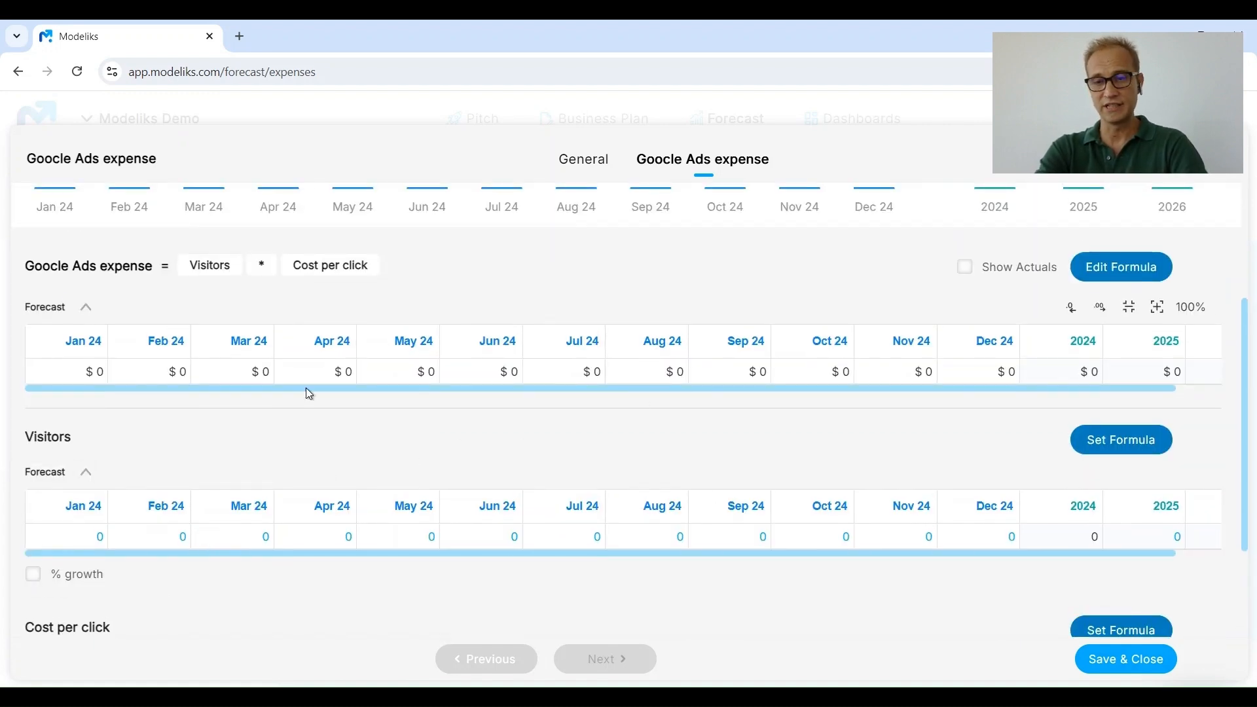
click(1091, 456)
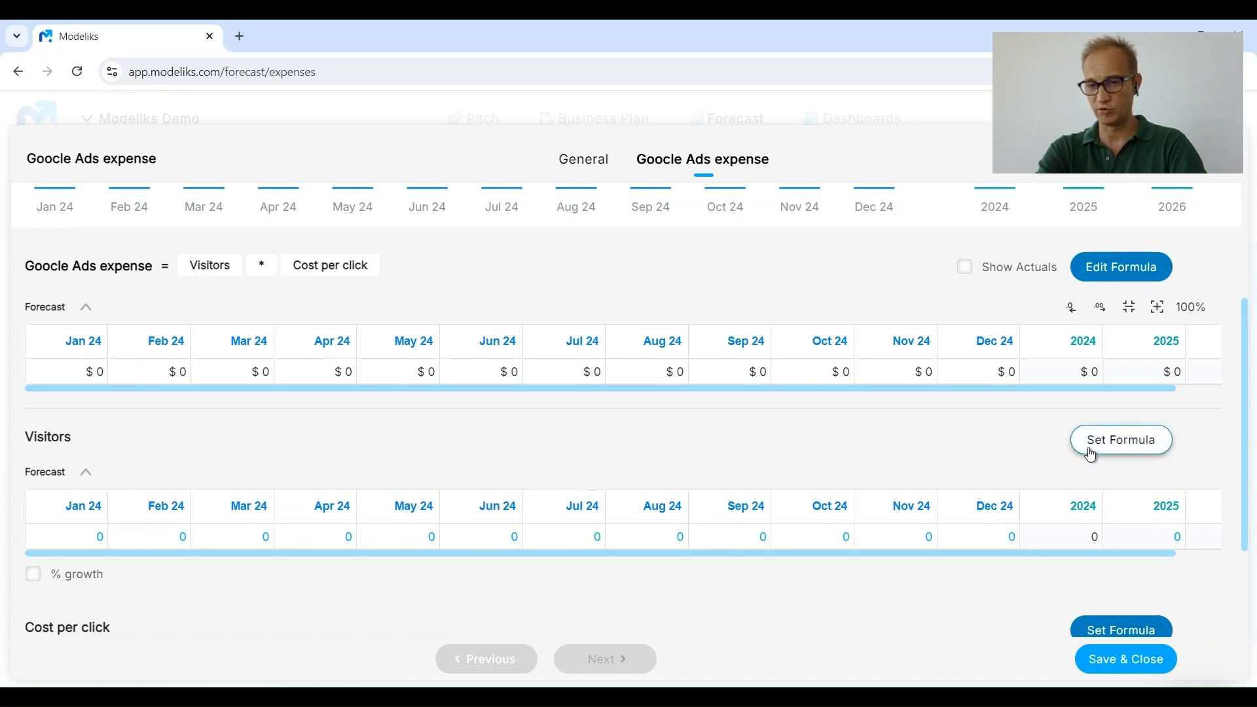
click(1091, 456)
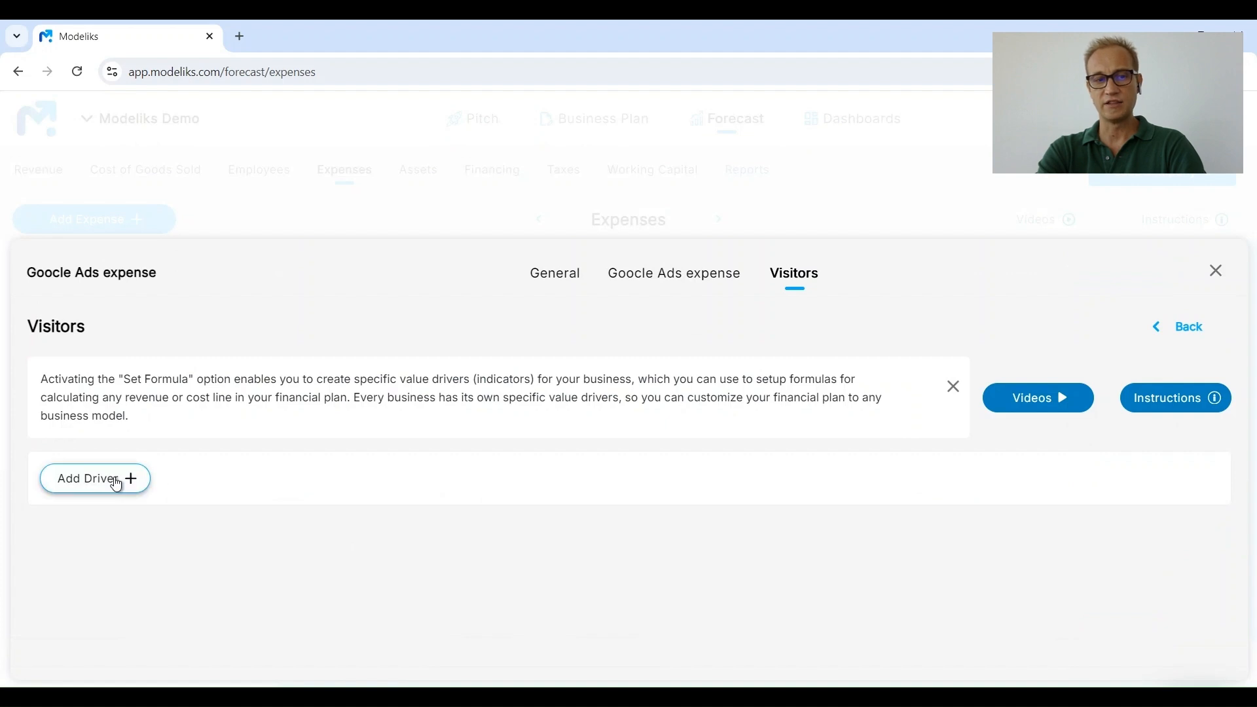
click(116, 486)
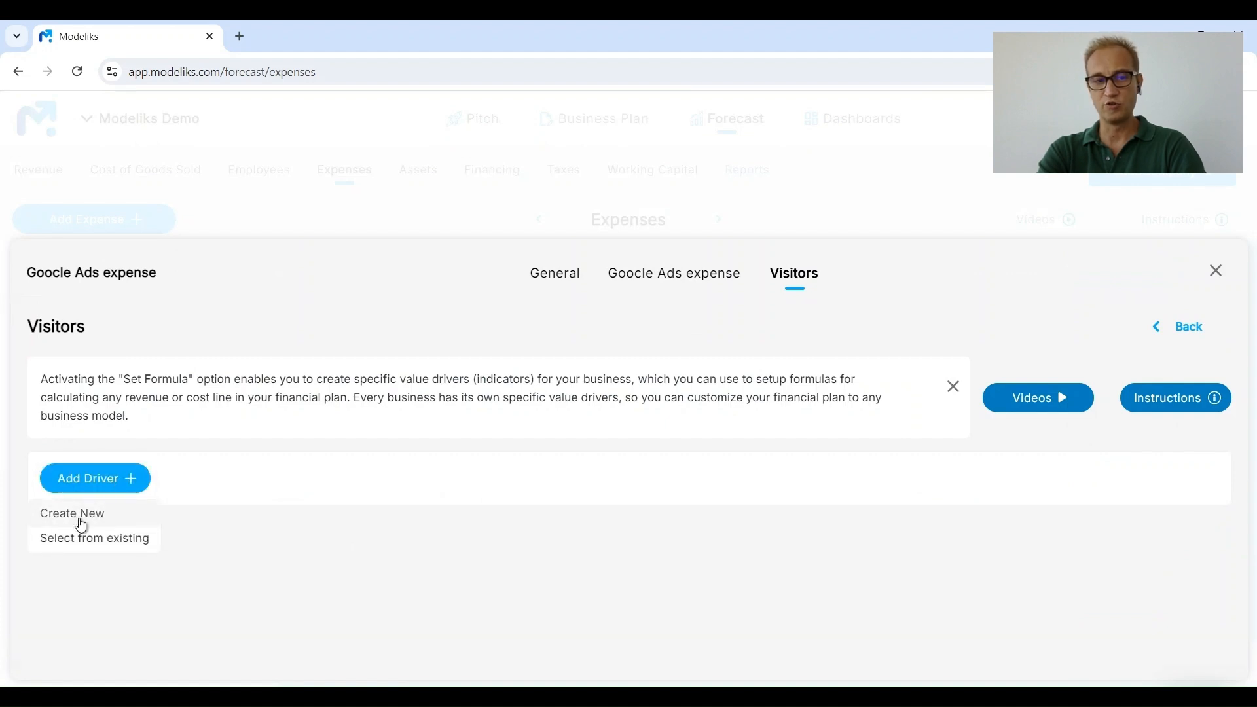
click(81, 527)
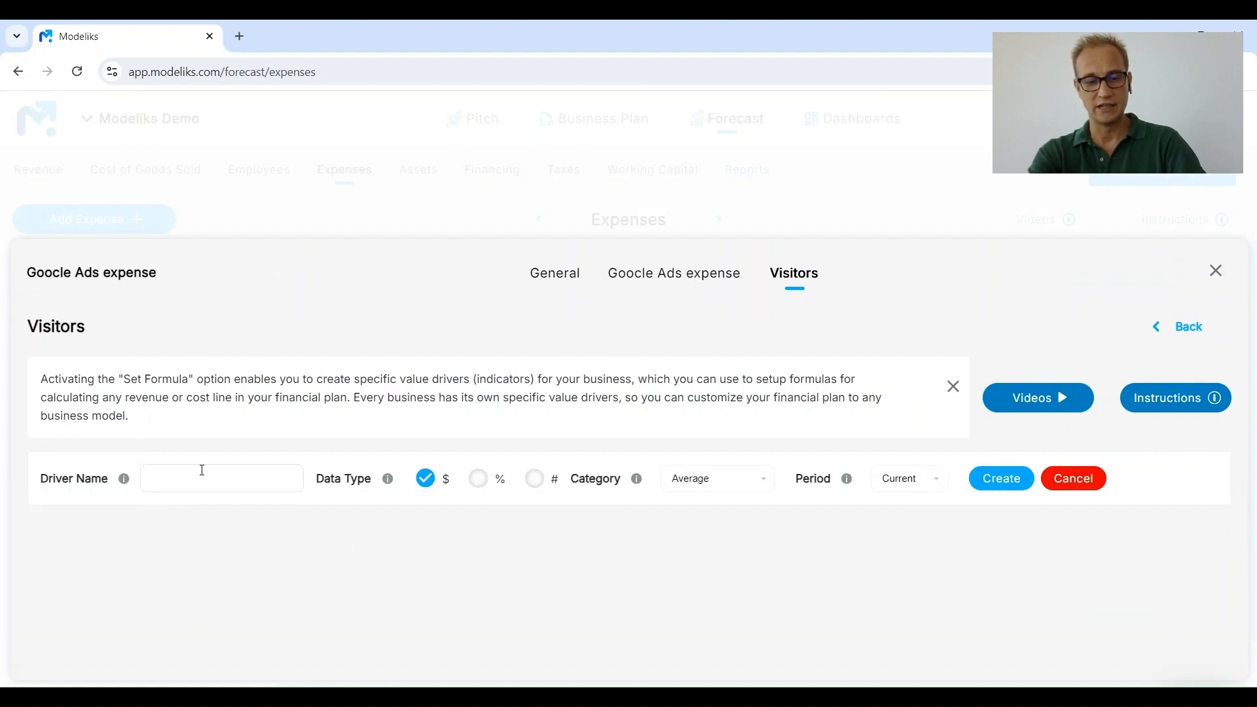
text(Leads)
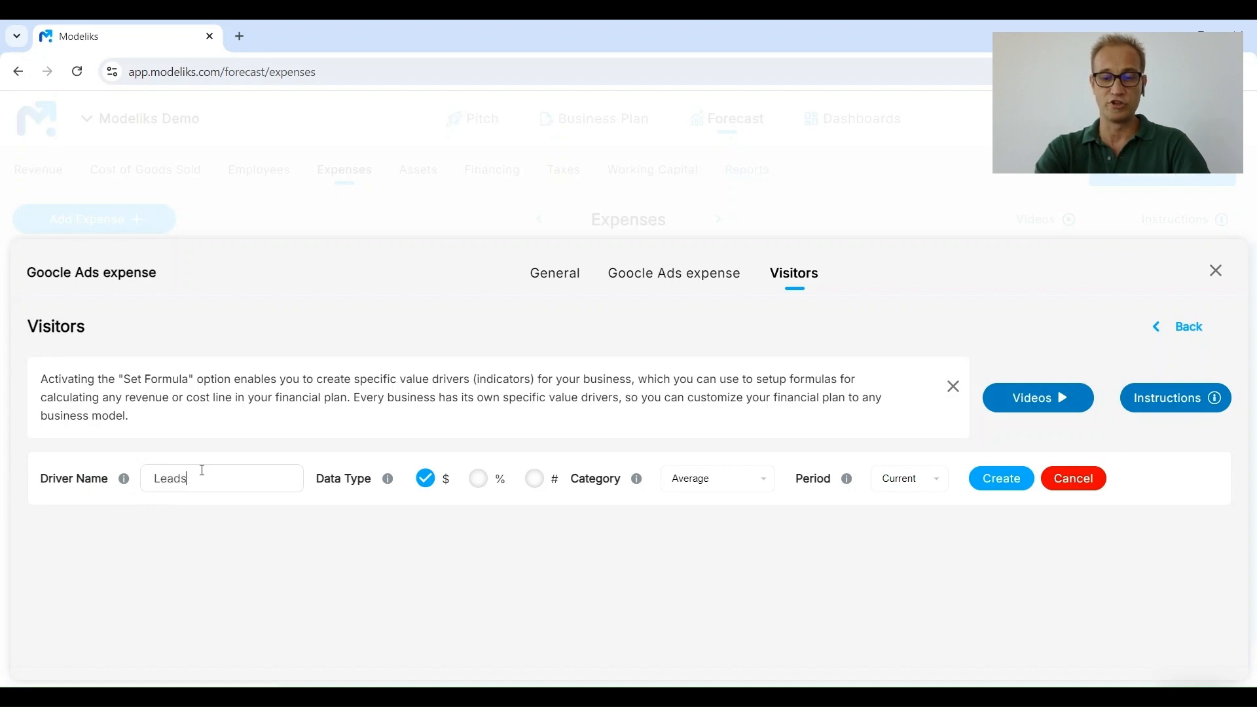
text( (Free)
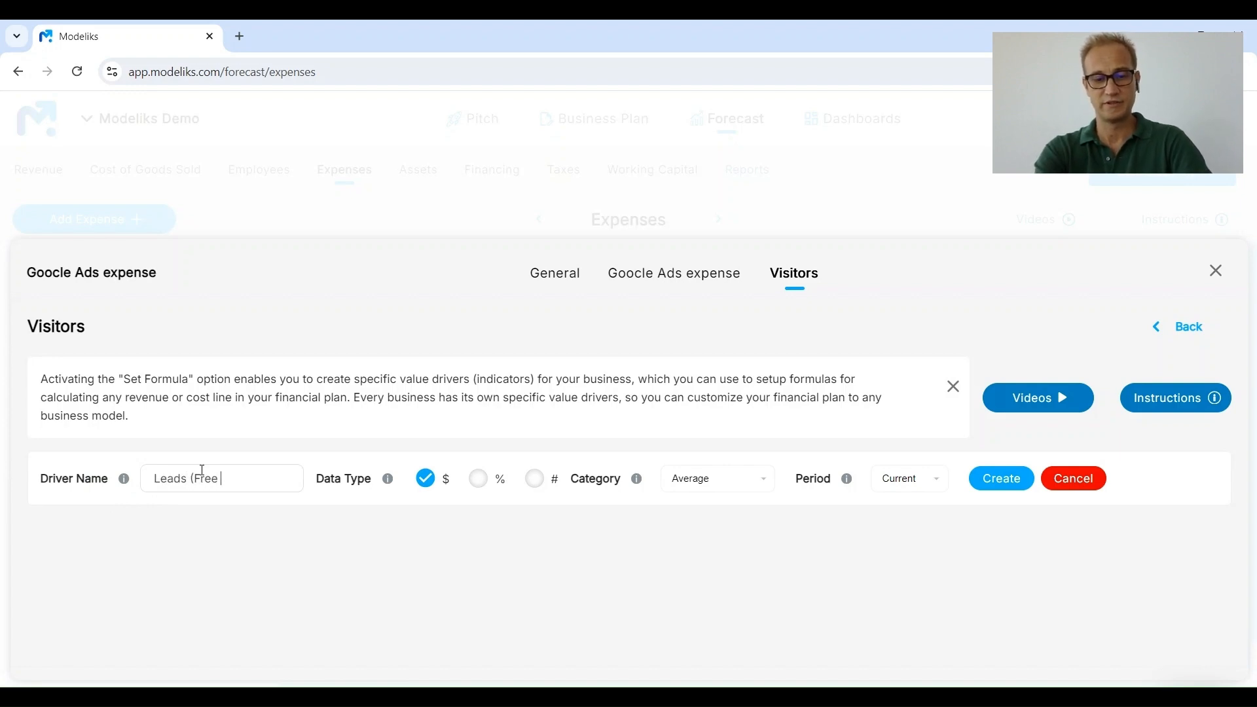
text( Trials))
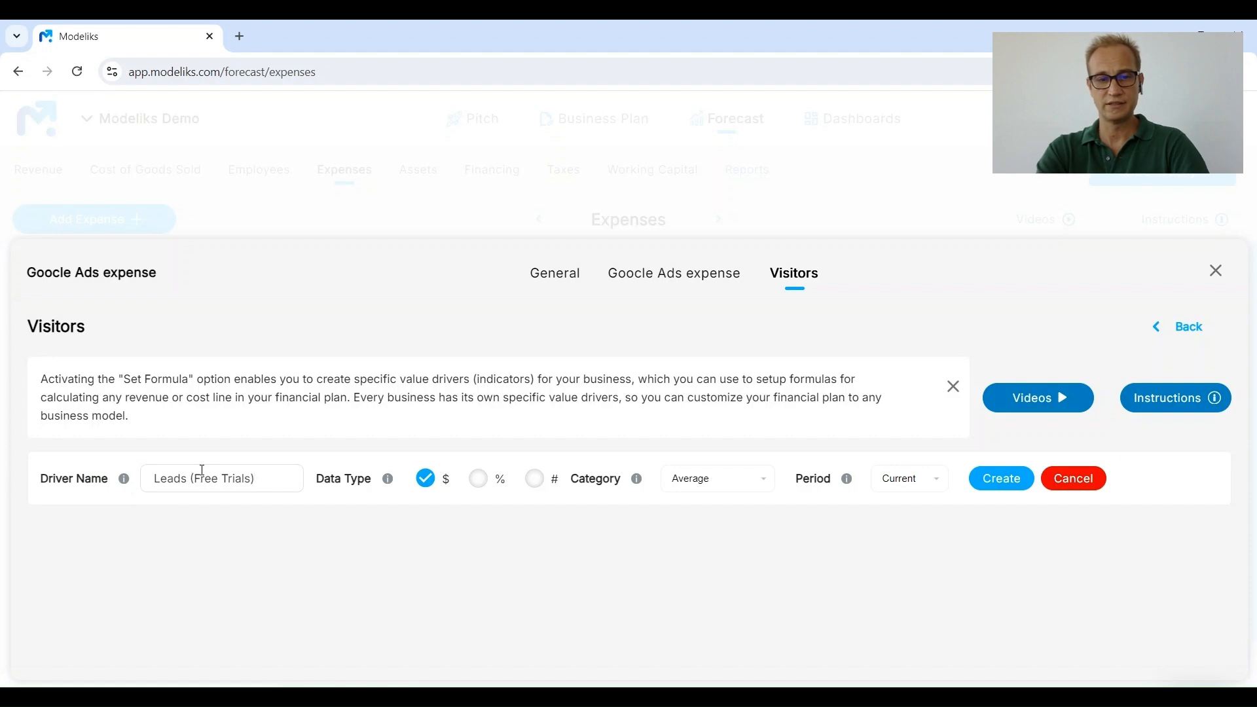
click(538, 480)
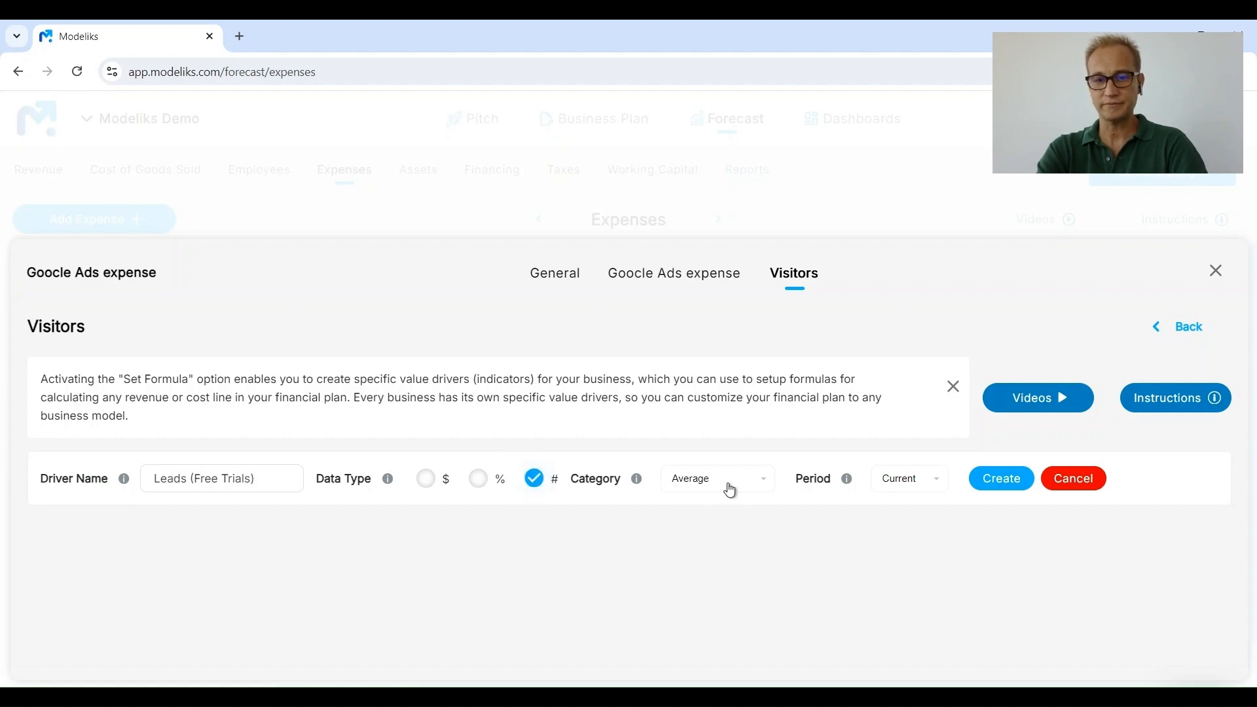
click(727, 483)
click(734, 504)
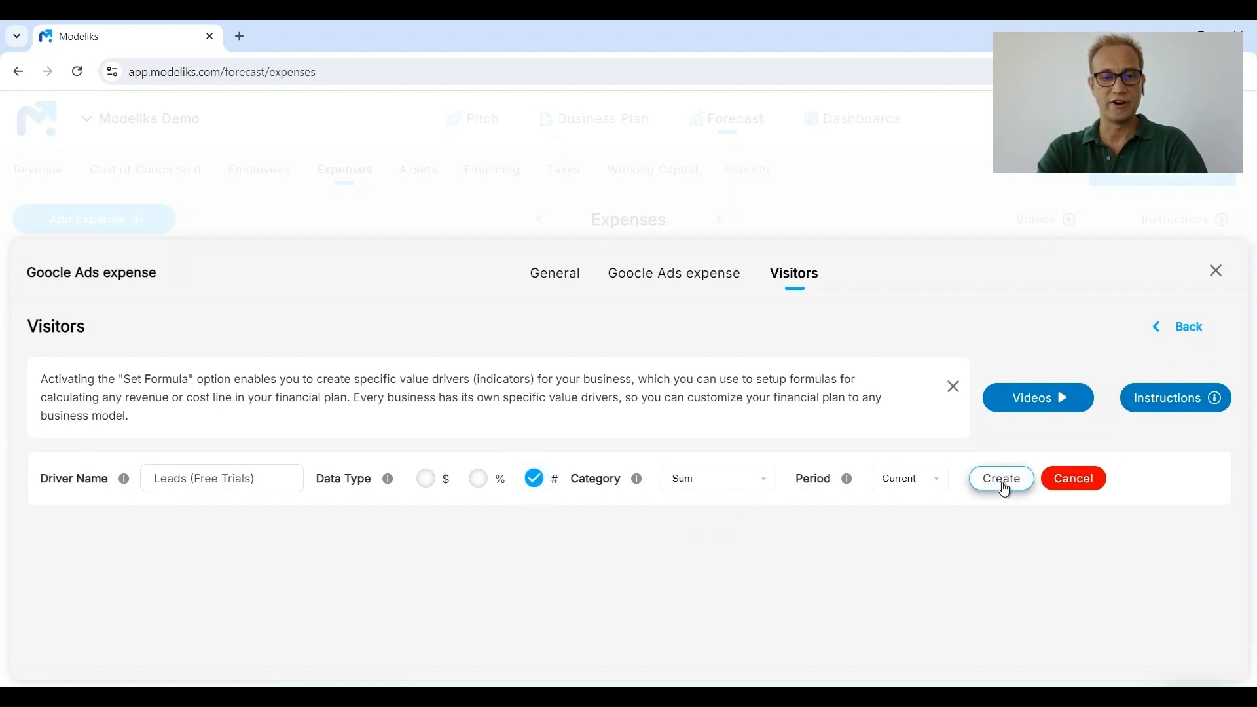
click(1003, 483)
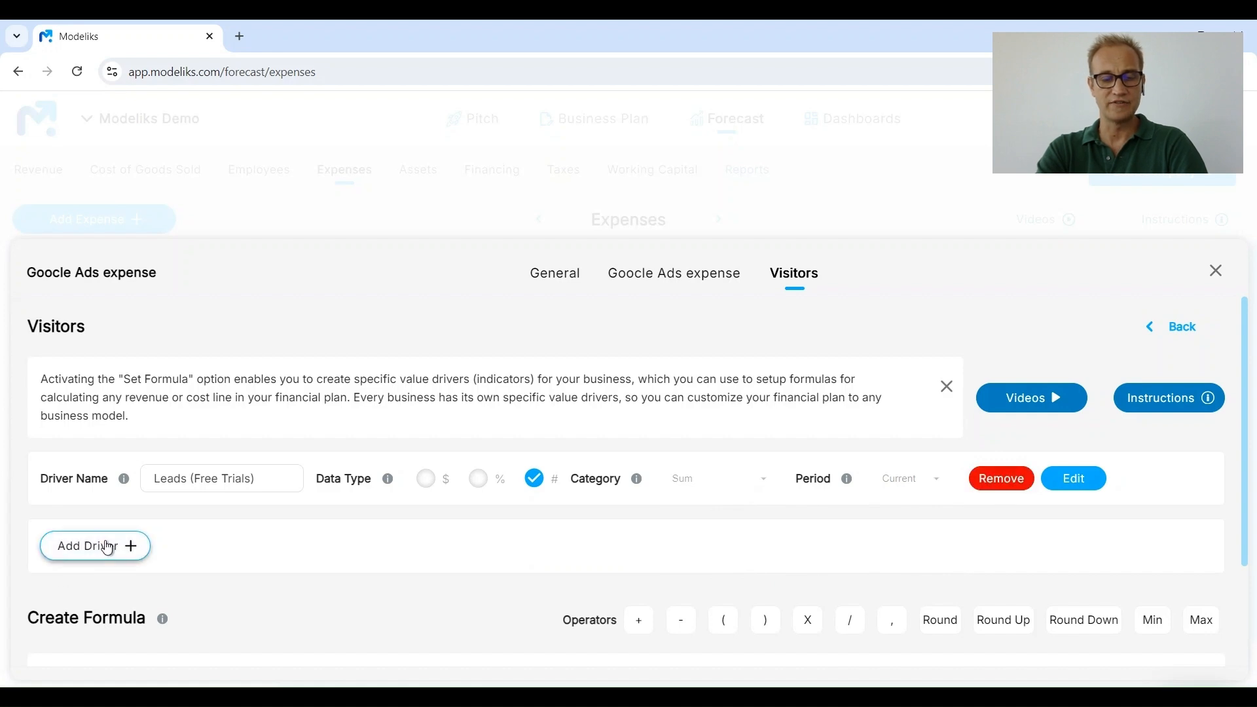
Create another new driver for Visitors named Conversion Rate VtoL with data type %, keeping category Average
click(108, 548)
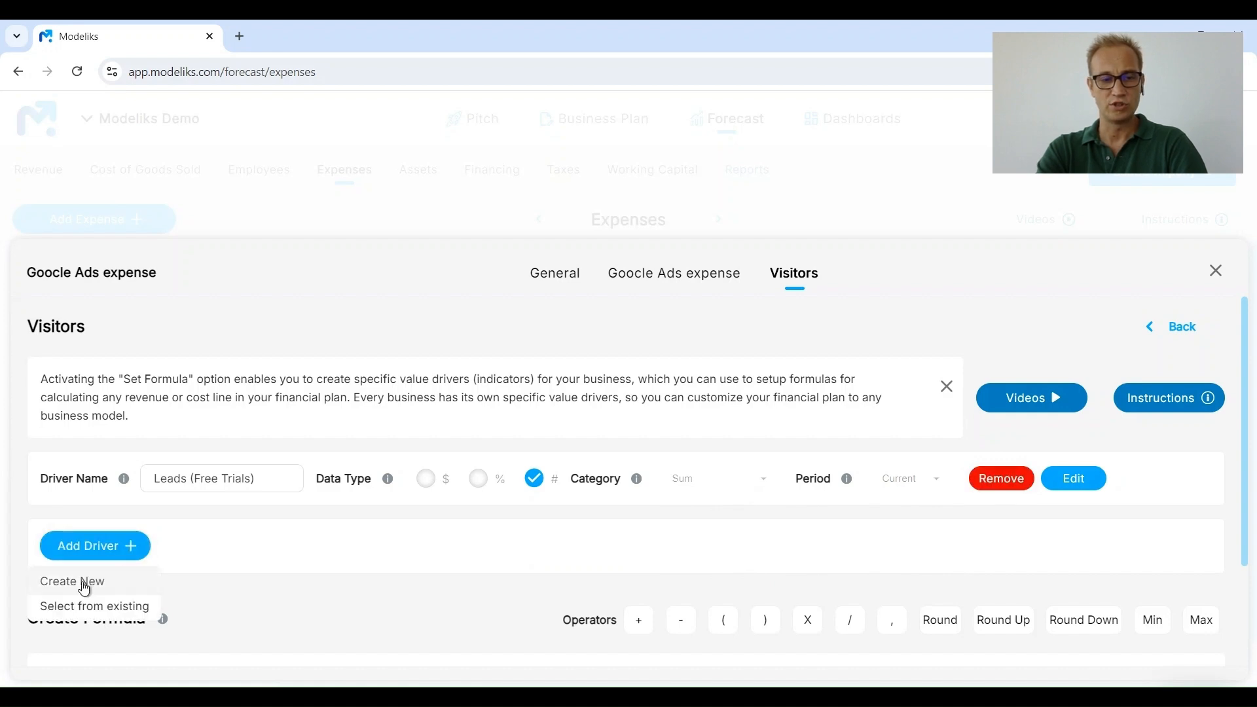
click(84, 587)
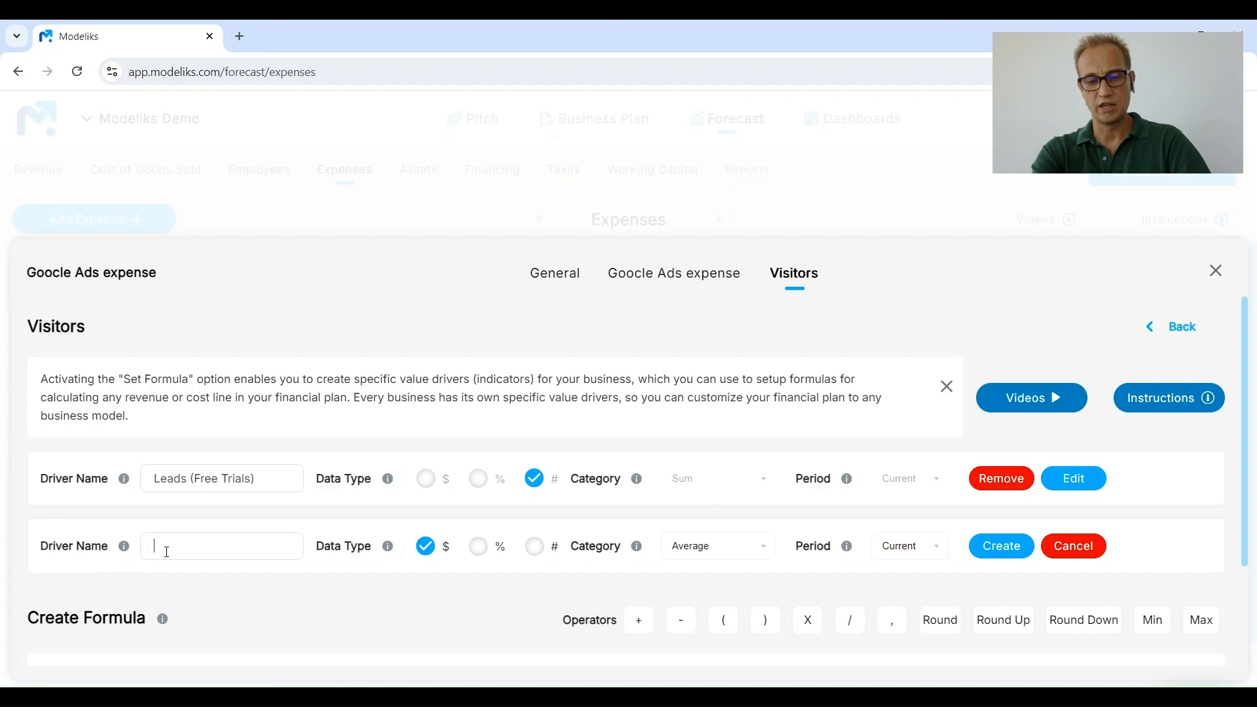
text(Conver)
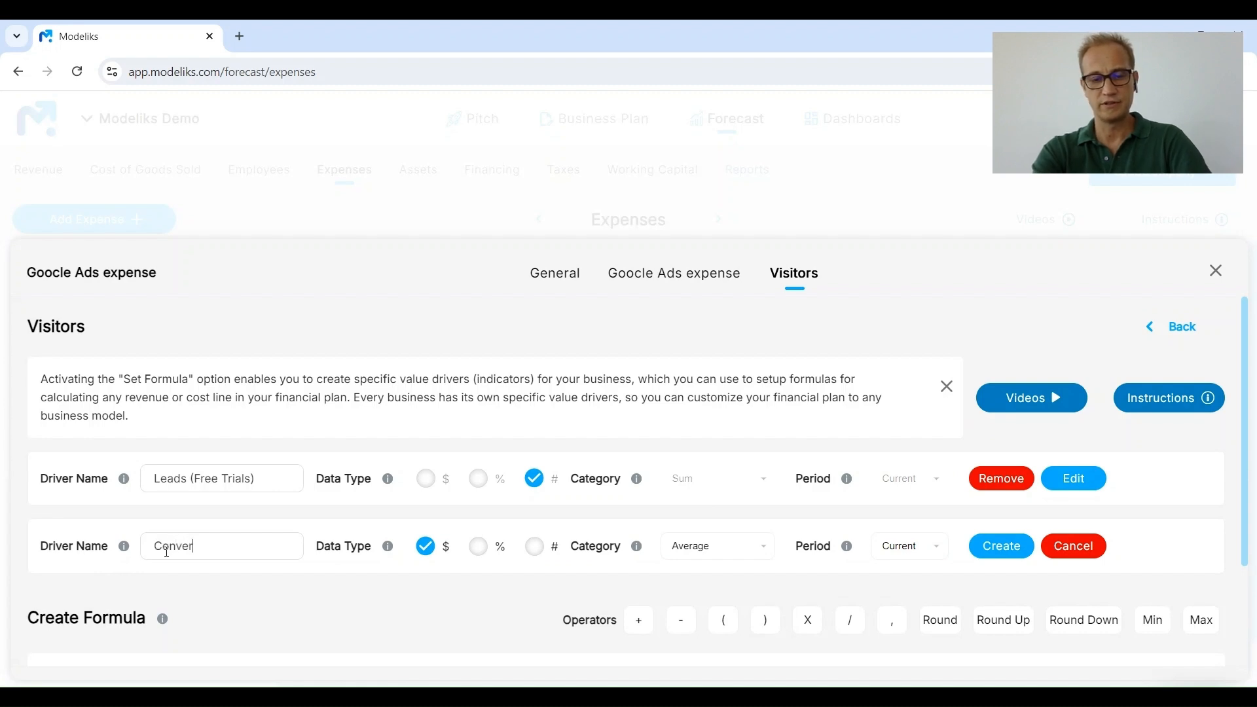
text(sion Rate)
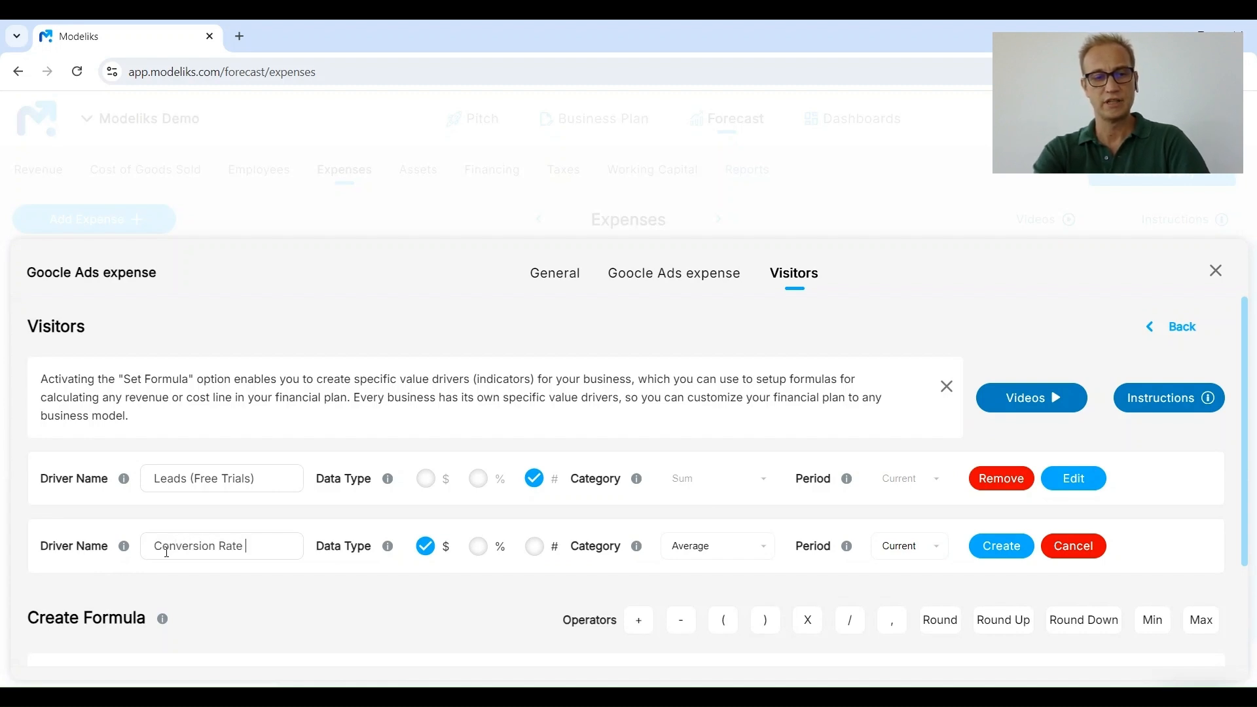
text( L)
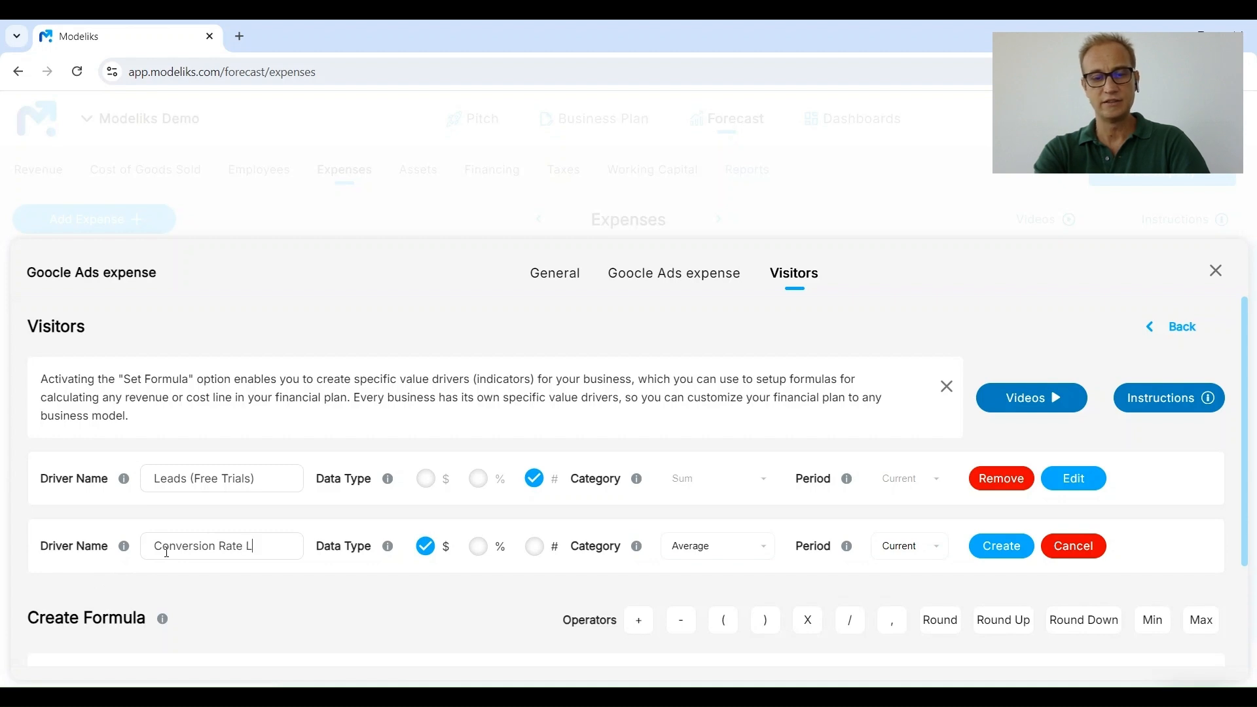
text(td)
text(V)
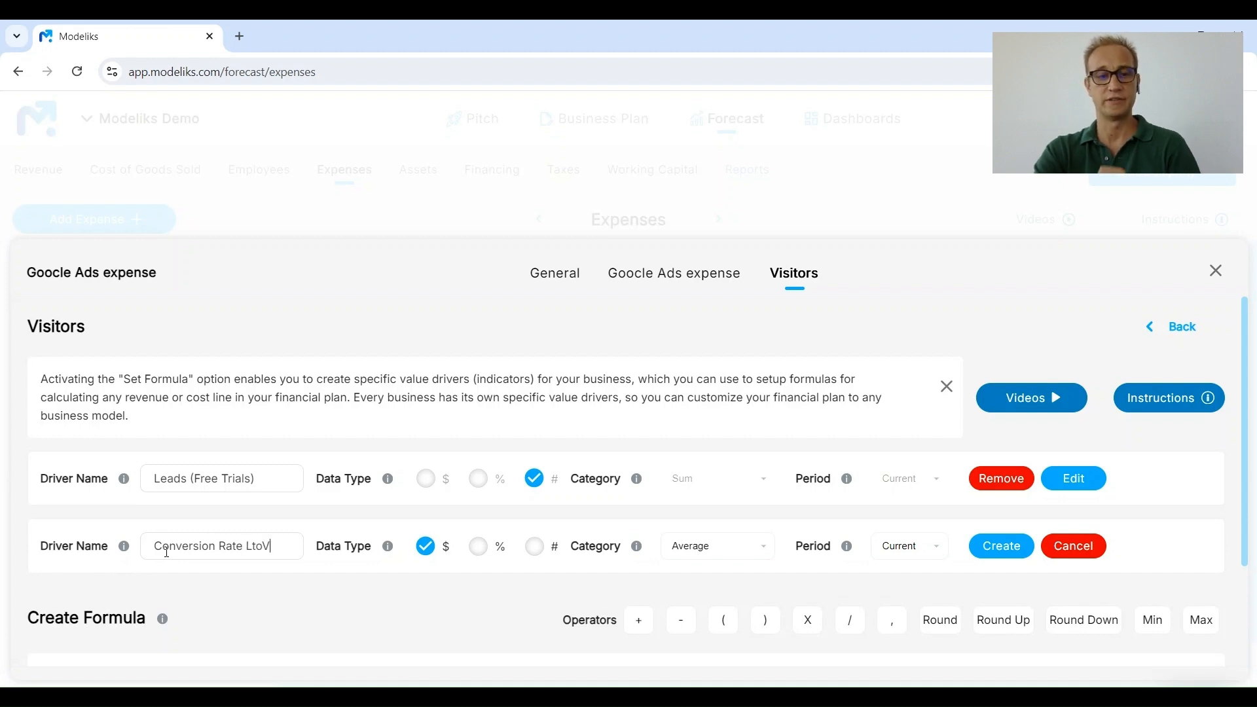
key(ctrl+shift+Left)
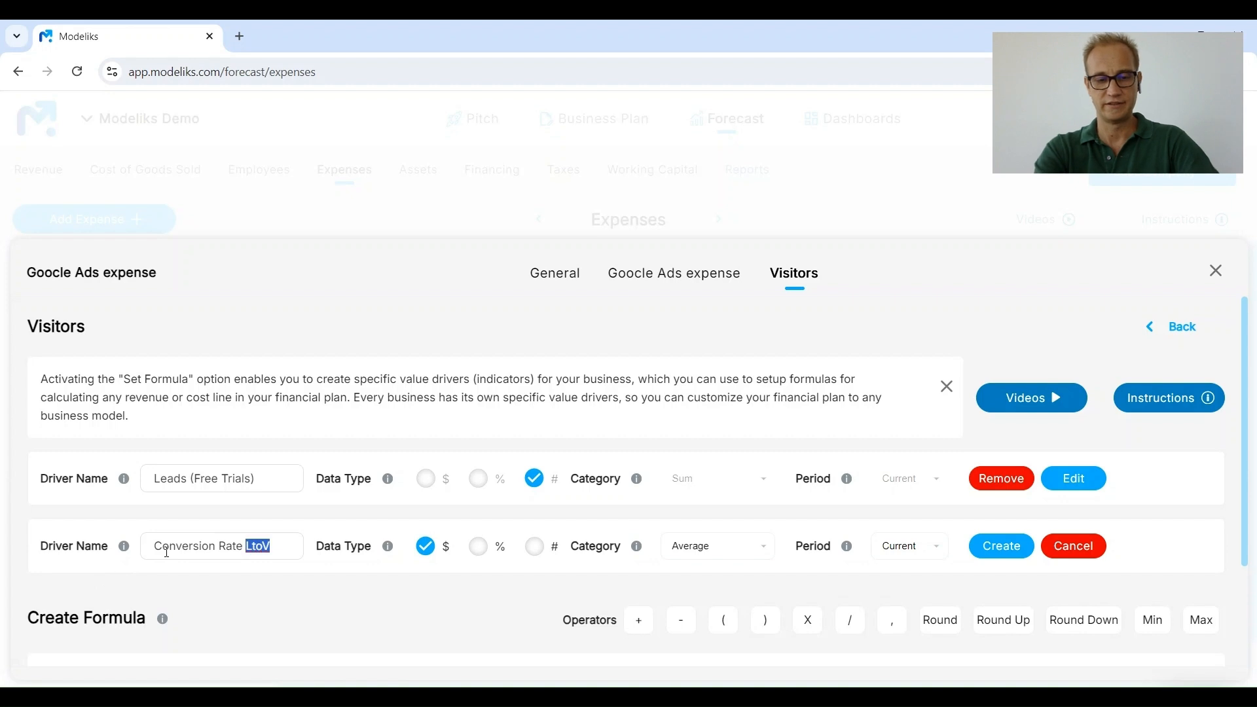
text(VtoL)
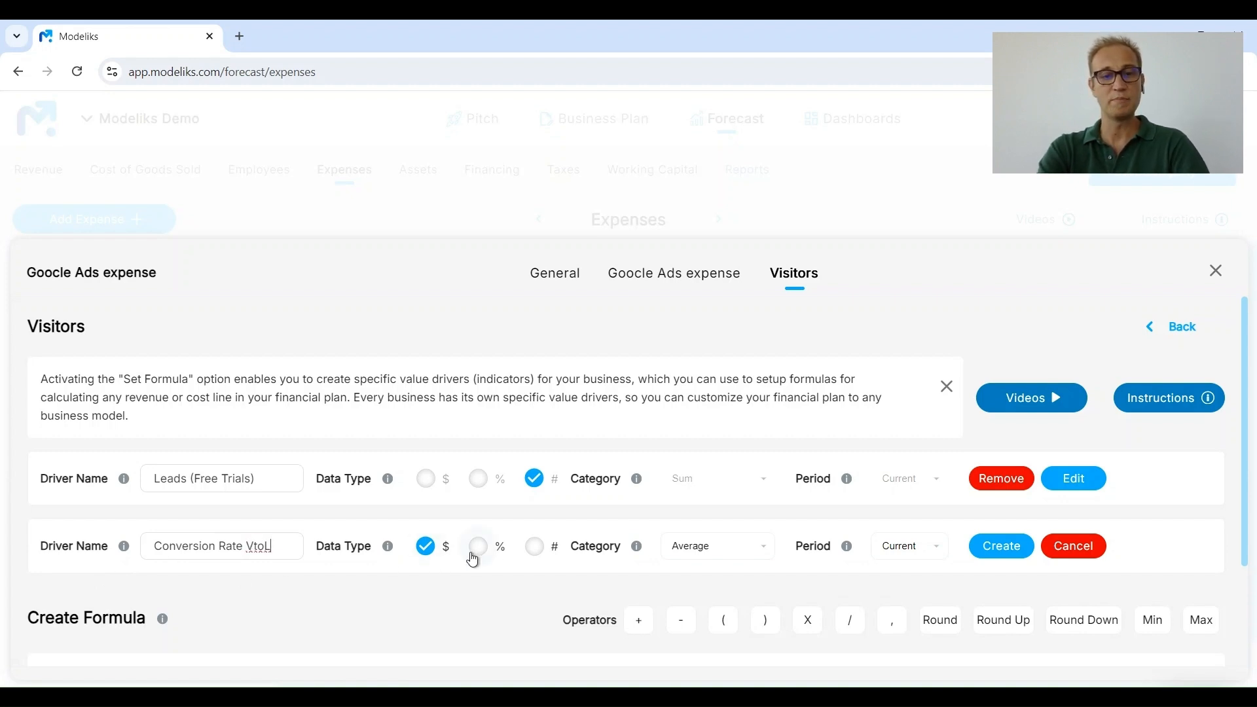
click(480, 548)
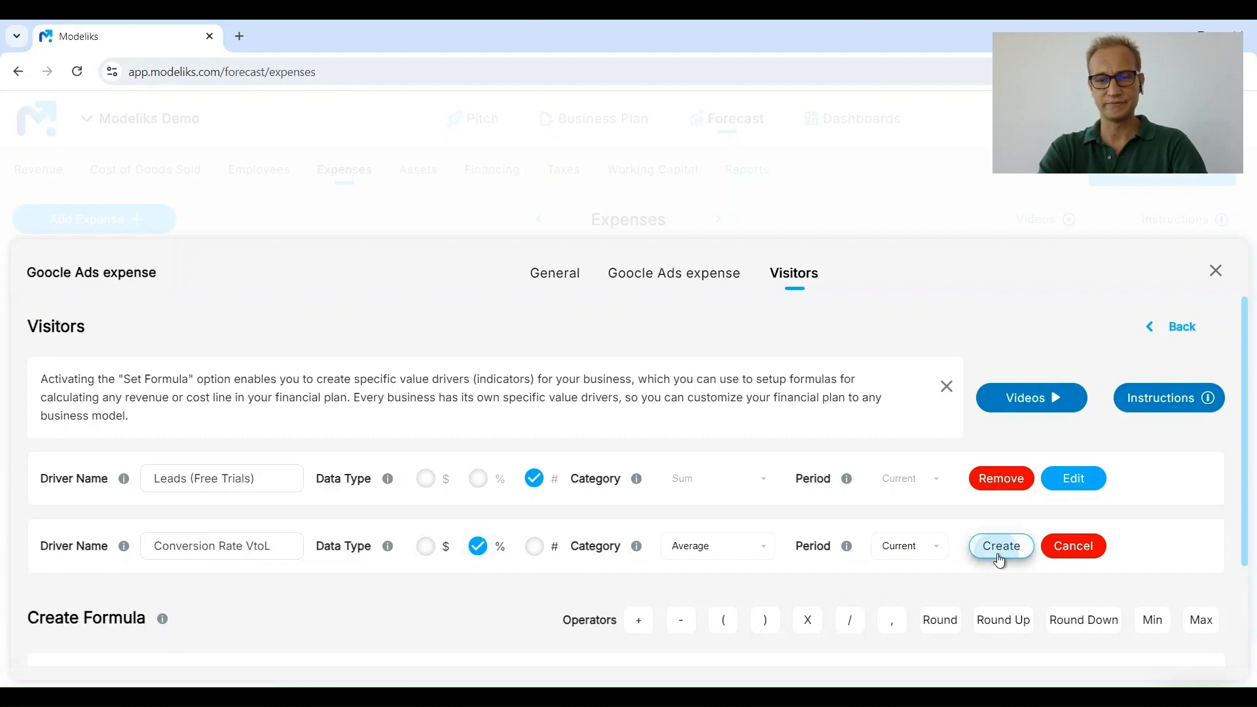
click(1001, 560)
Build the Visitors formula as Leads (Free Trials) / Conversion Rate VtoL
scroll(511, 585, down, 3)
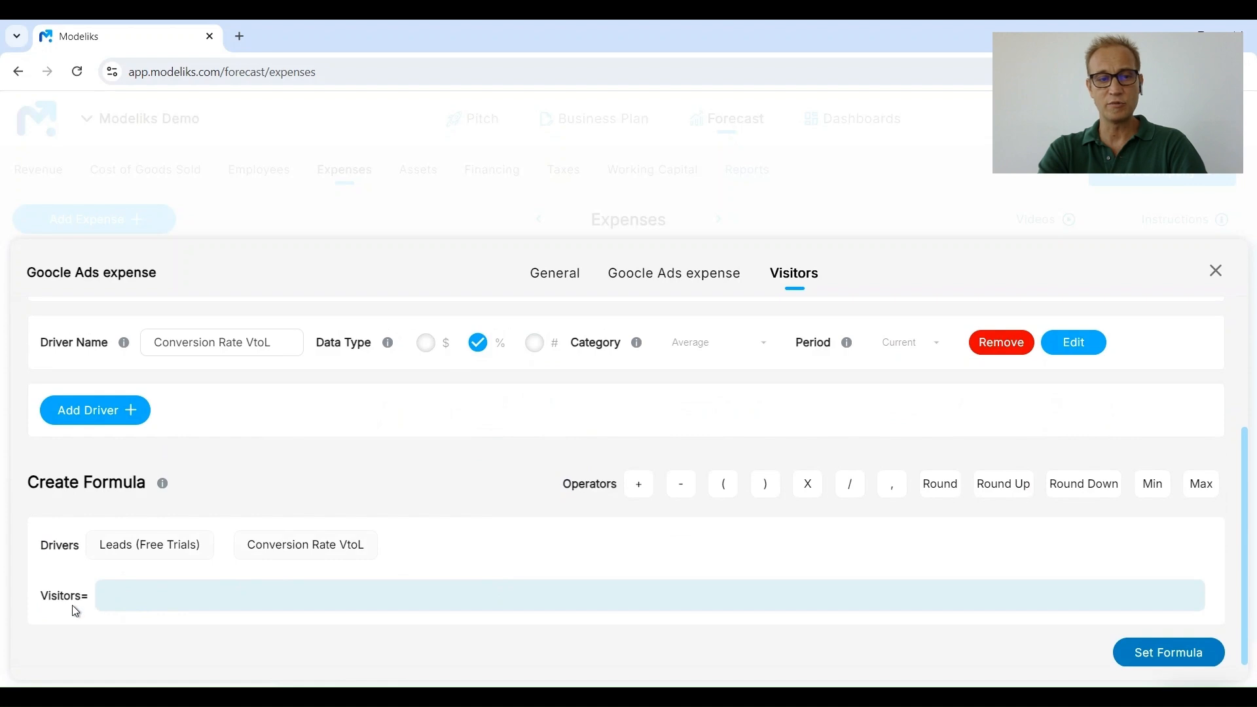
click(143, 547)
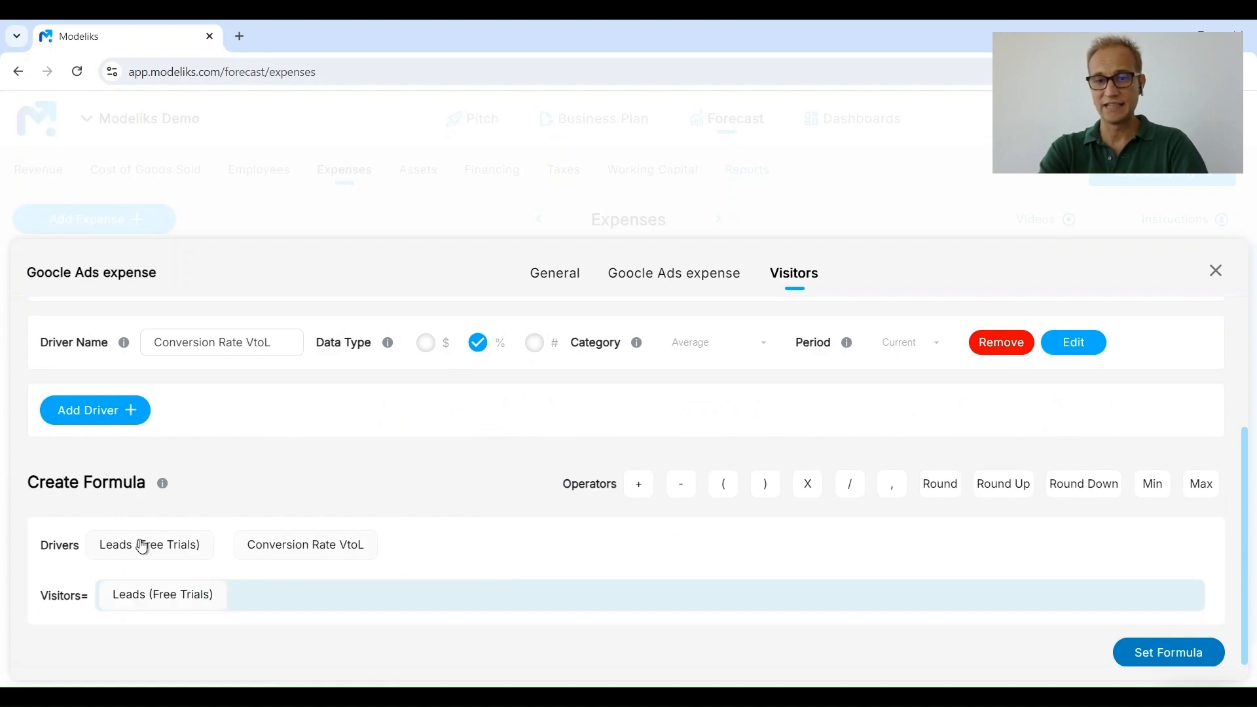
click(850, 493)
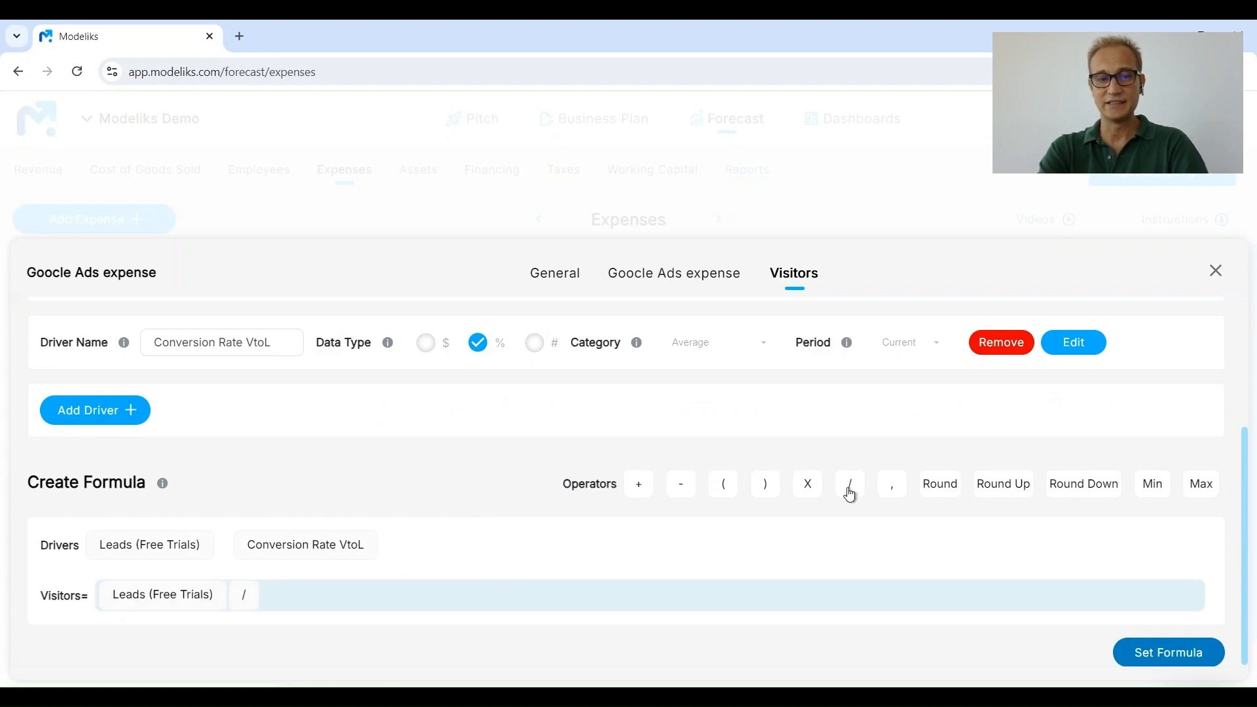
click(318, 553)
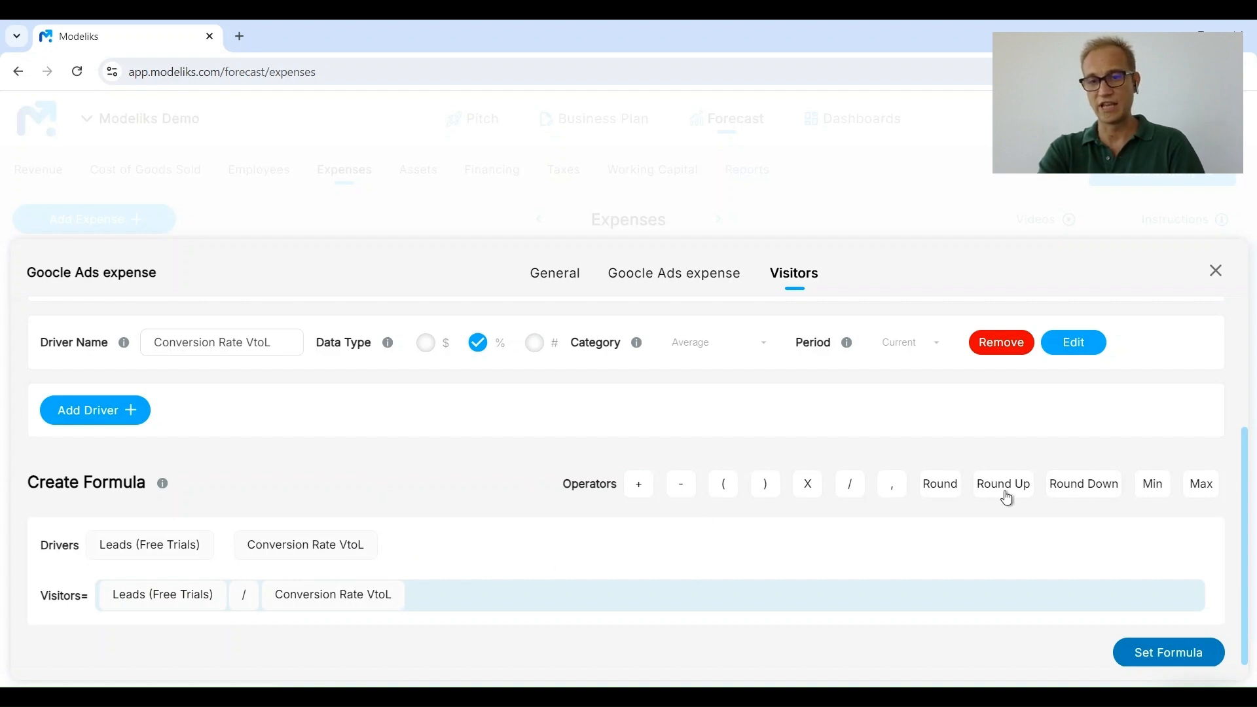
Enclose the whole Visitors formula in Round Down( ) and set the formula
click(1058, 489)
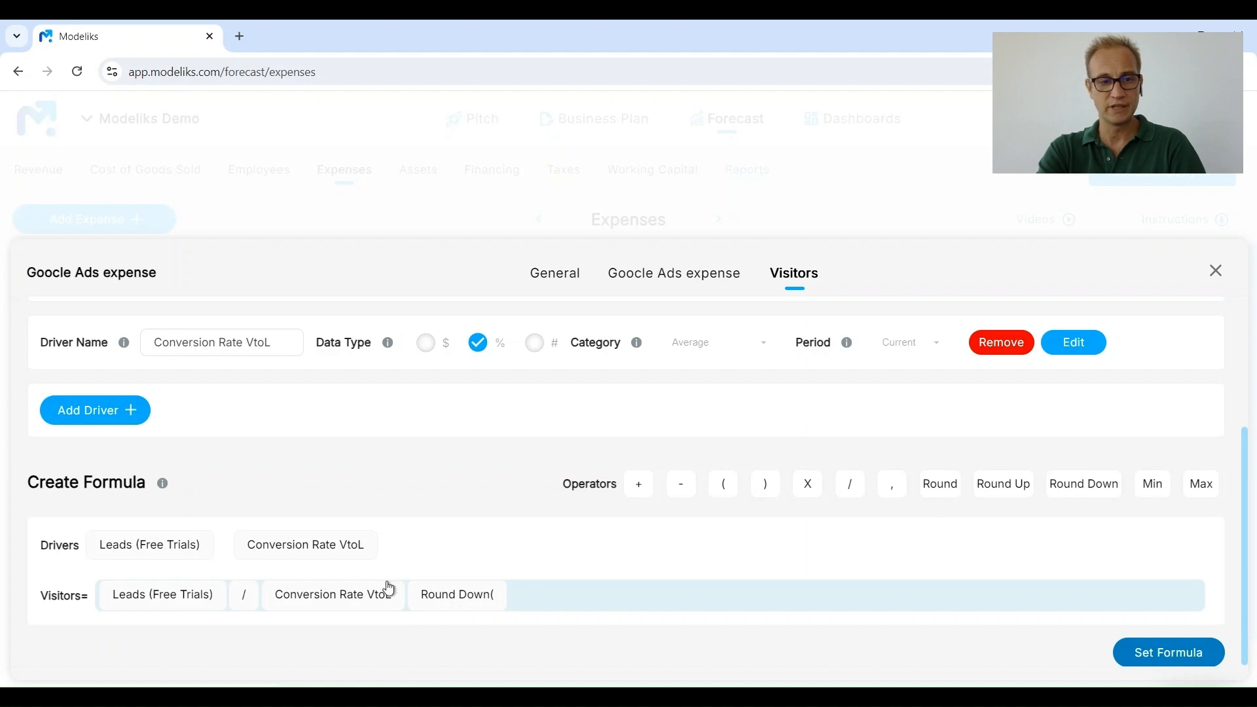
drag(426, 594, 114, 596)
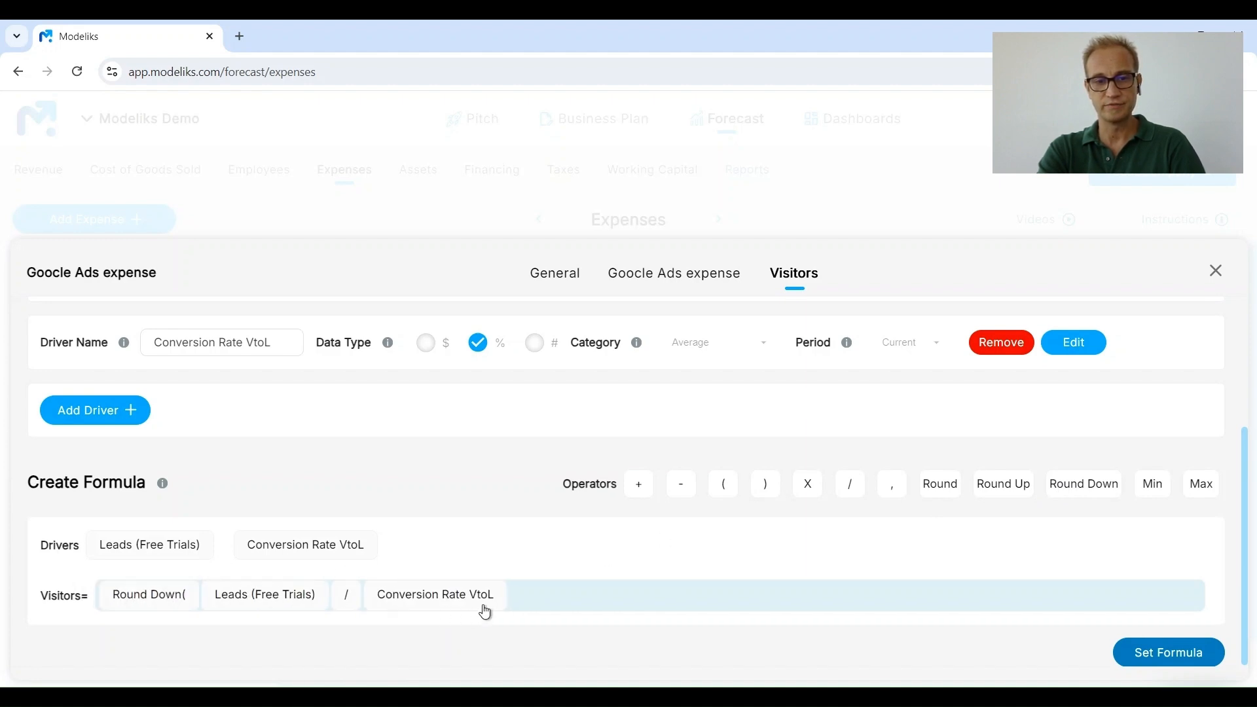
drag(761, 491, 527, 601)
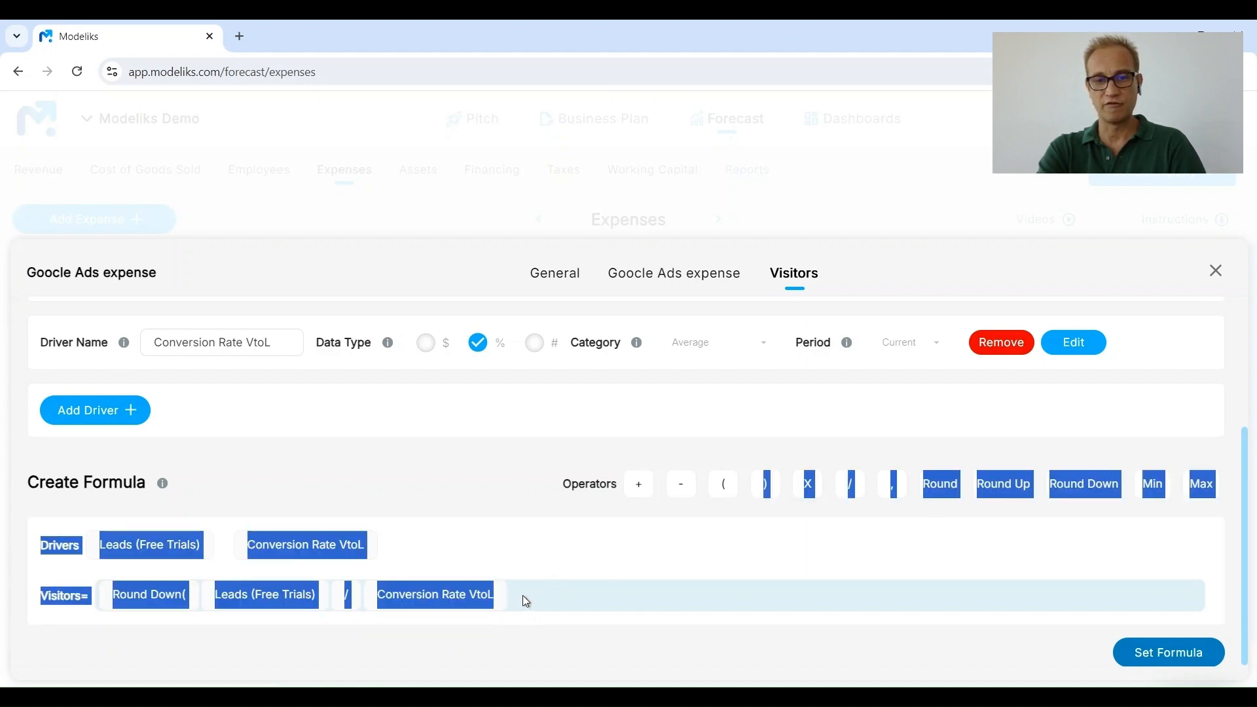
click(631, 547)
click(765, 485)
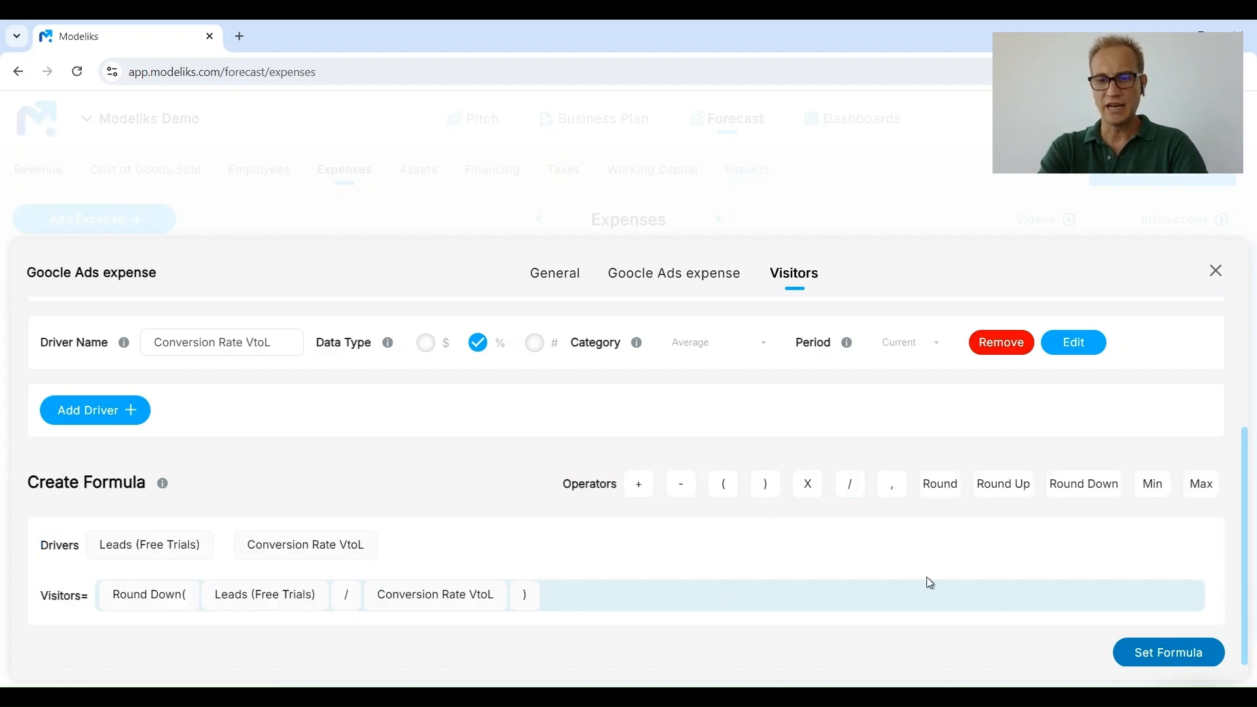
click(1158, 650)
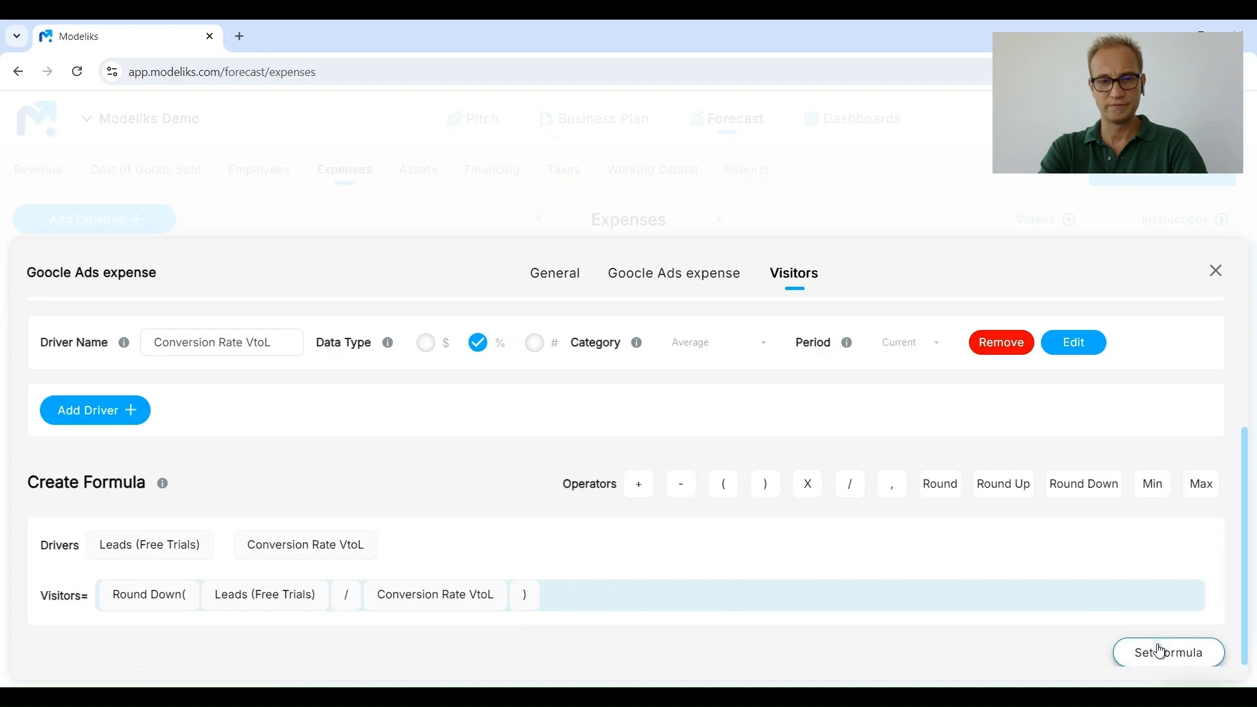
click(1159, 652)
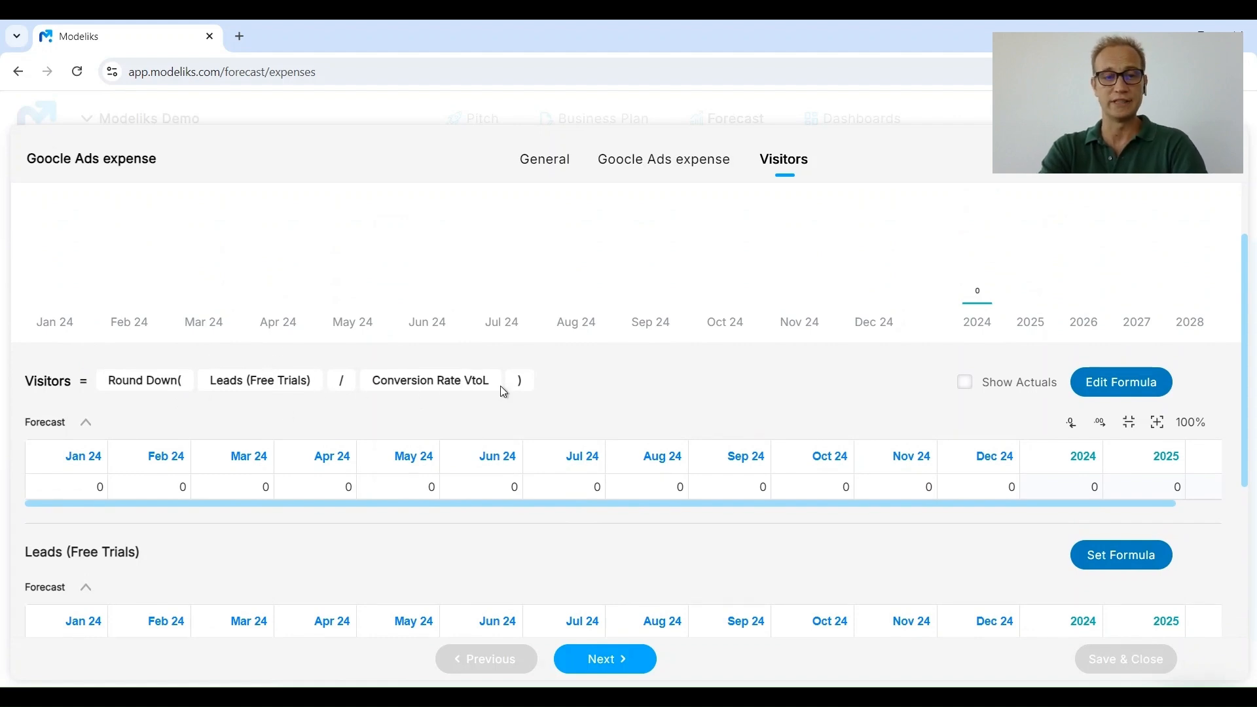
Open the formula setup for the Leads (Free Trials) driver
scroll(463, 451, down, 2)
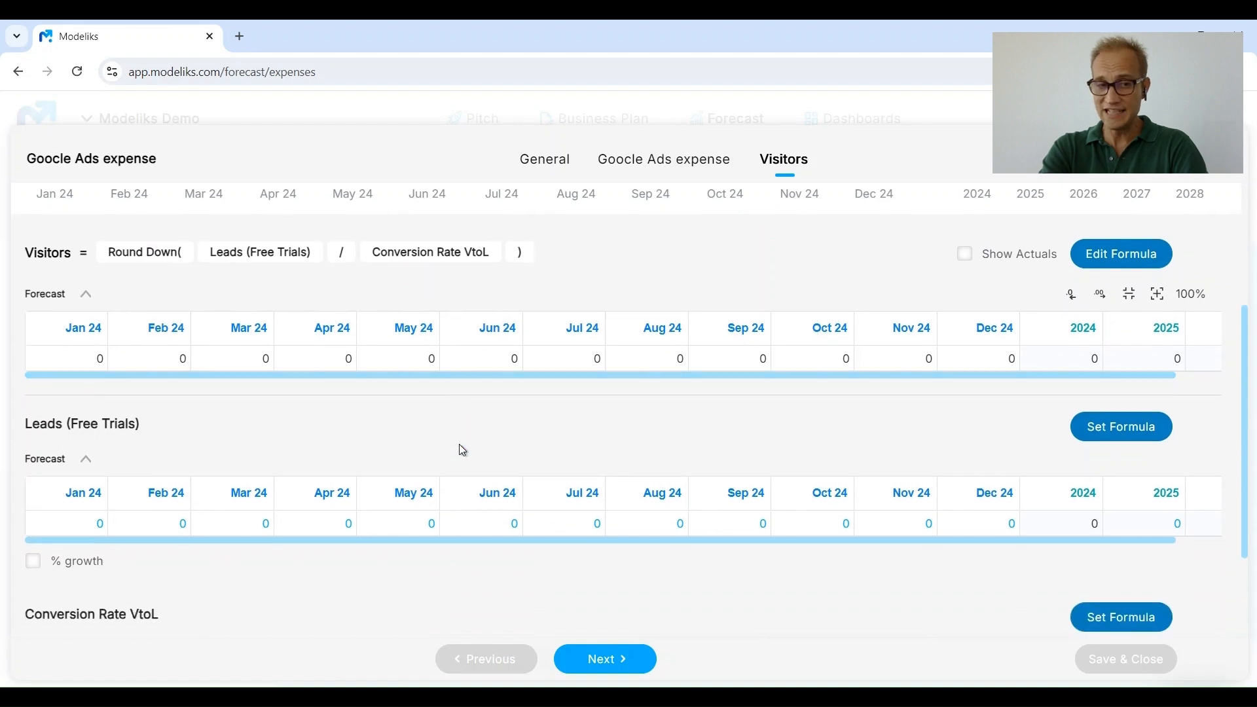
click(1122, 427)
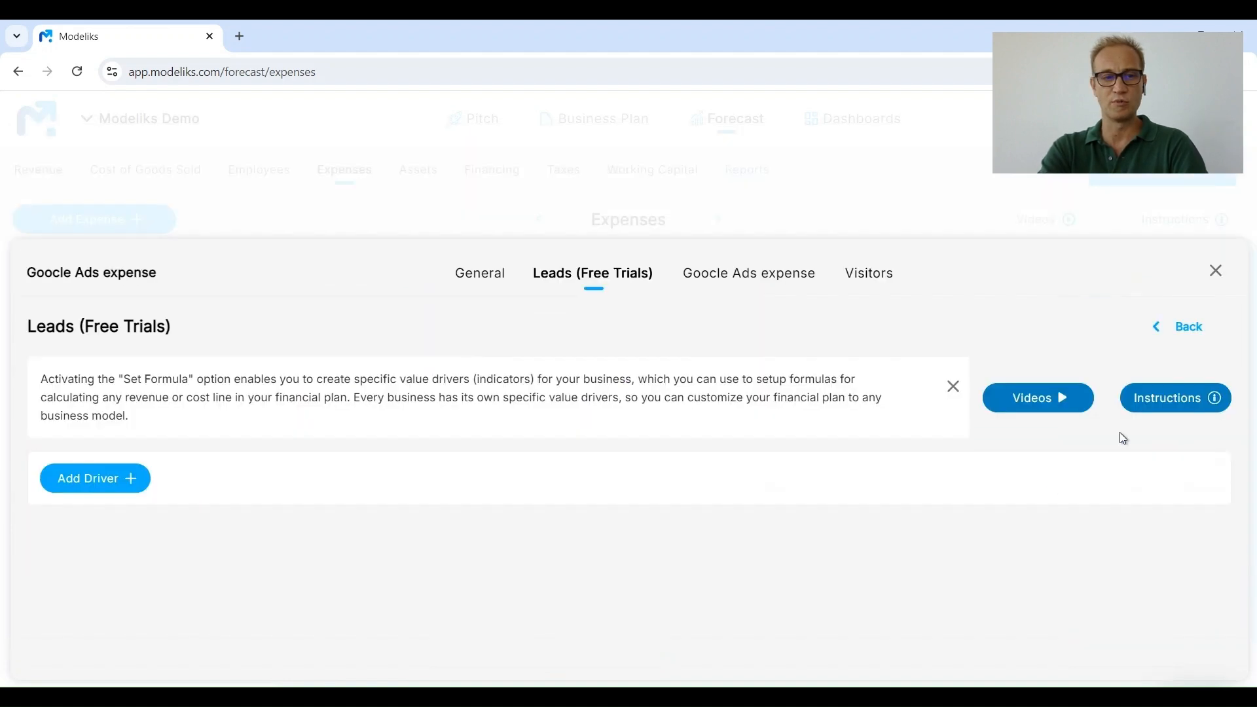
click(84, 474)
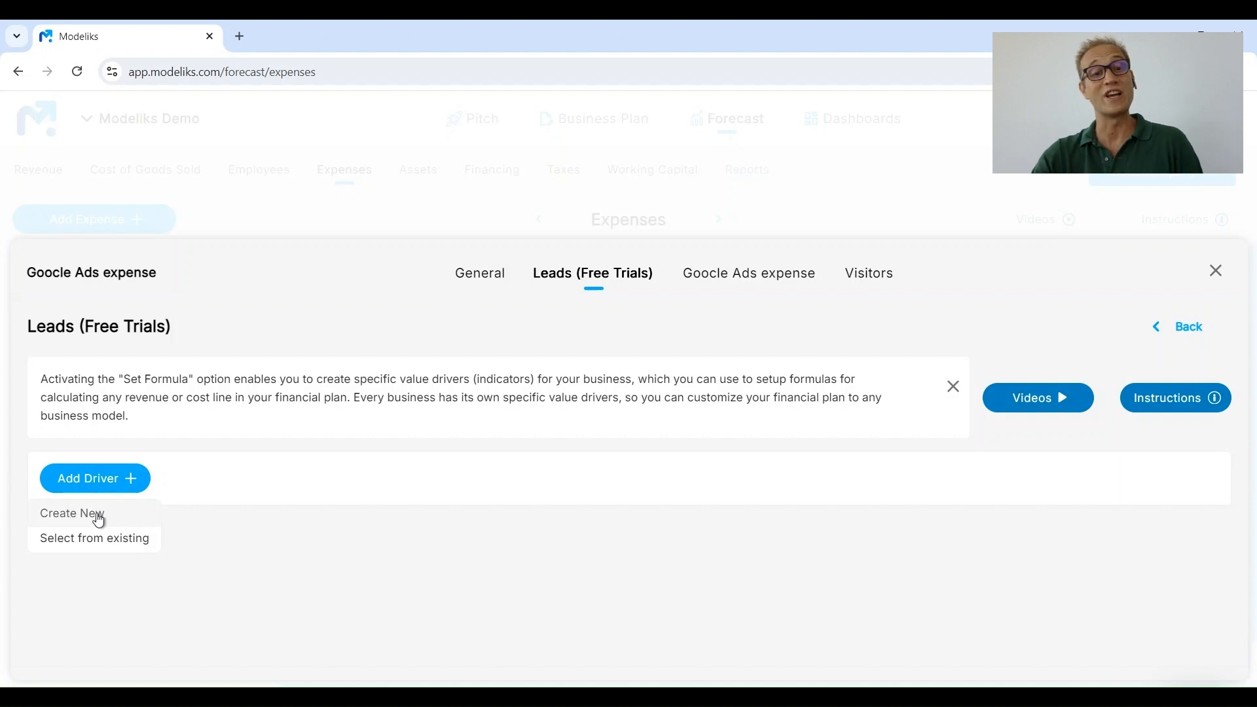
click(99, 522)
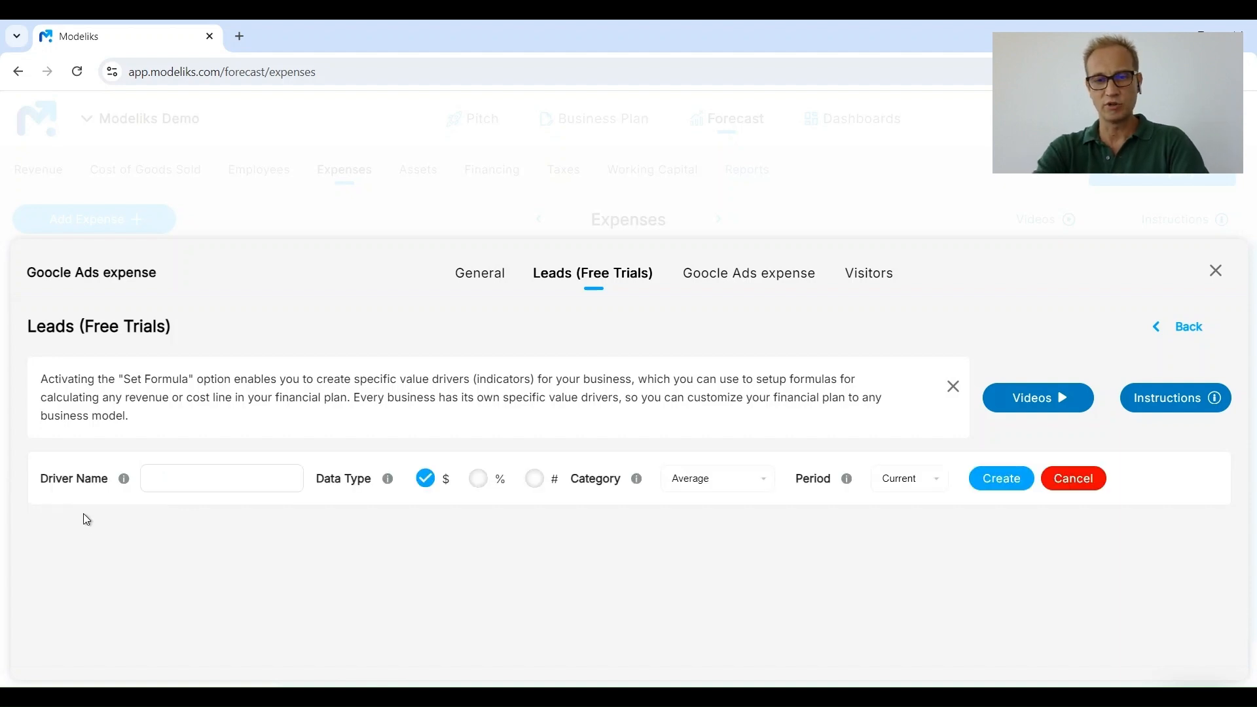
click(1056, 488)
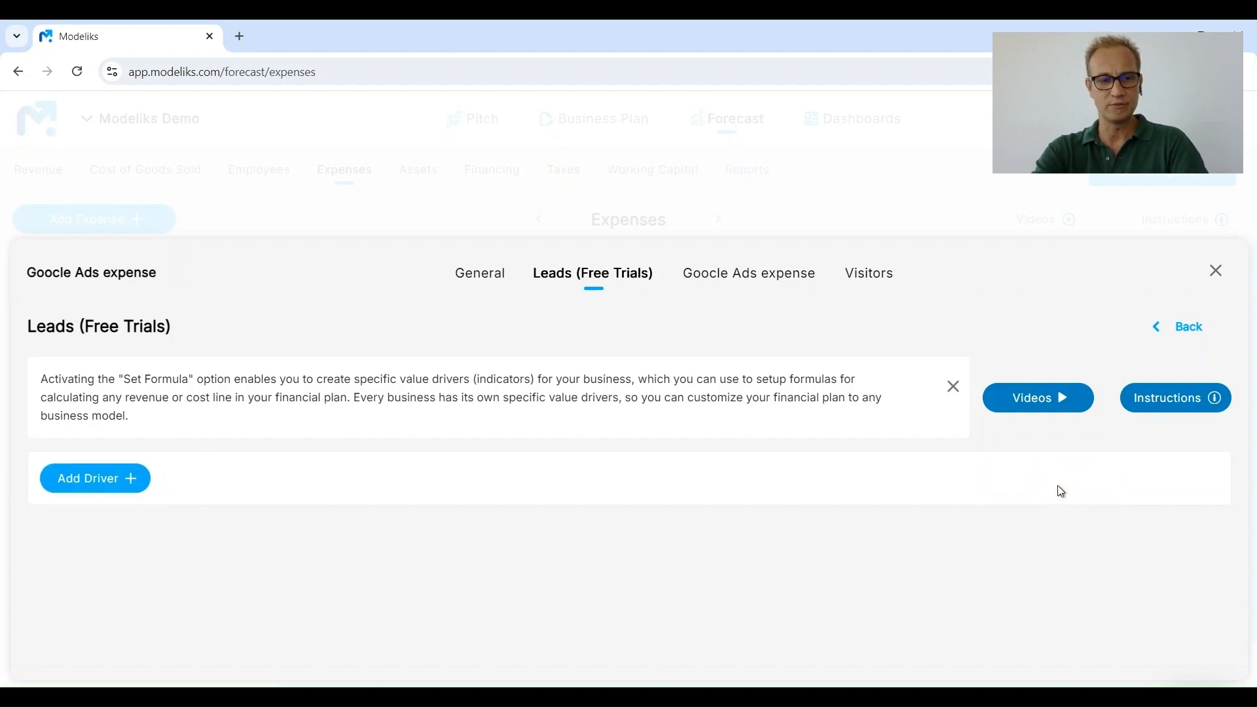
Add the existing driver Signups_Subascription revenue to the Leads (Free Trials) formula setup
click(99, 490)
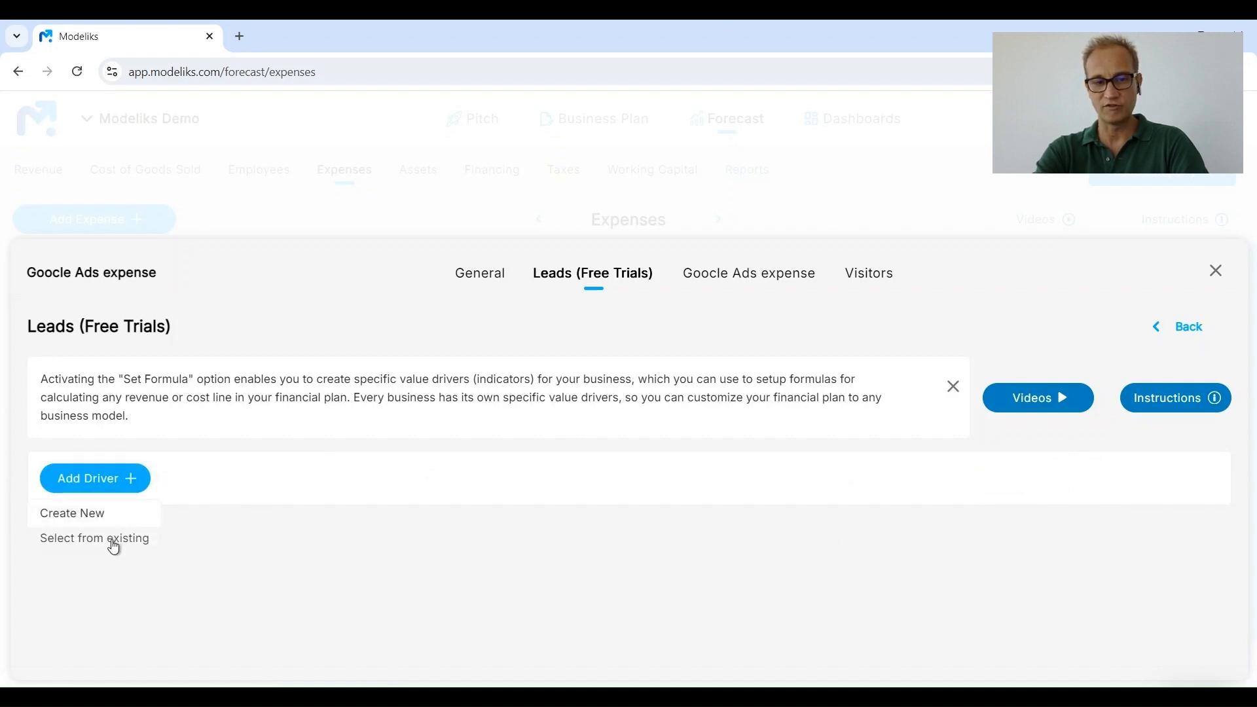
click(112, 541)
click(208, 475)
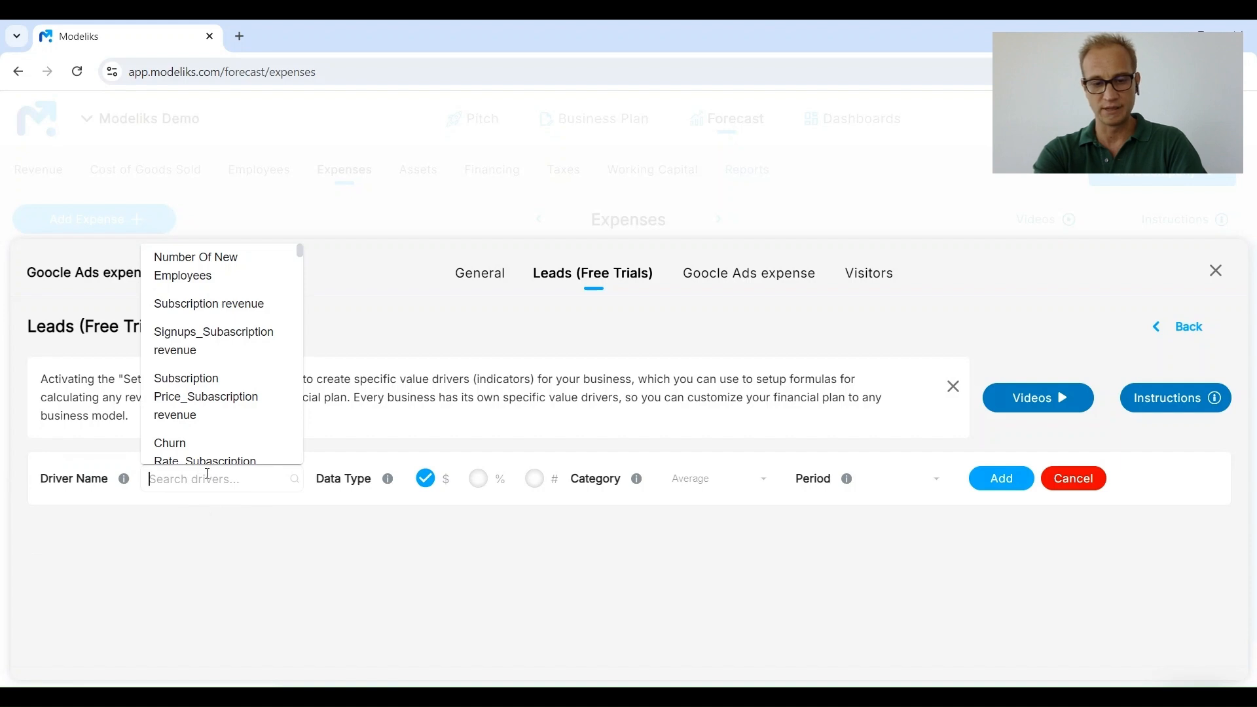
text(sub)
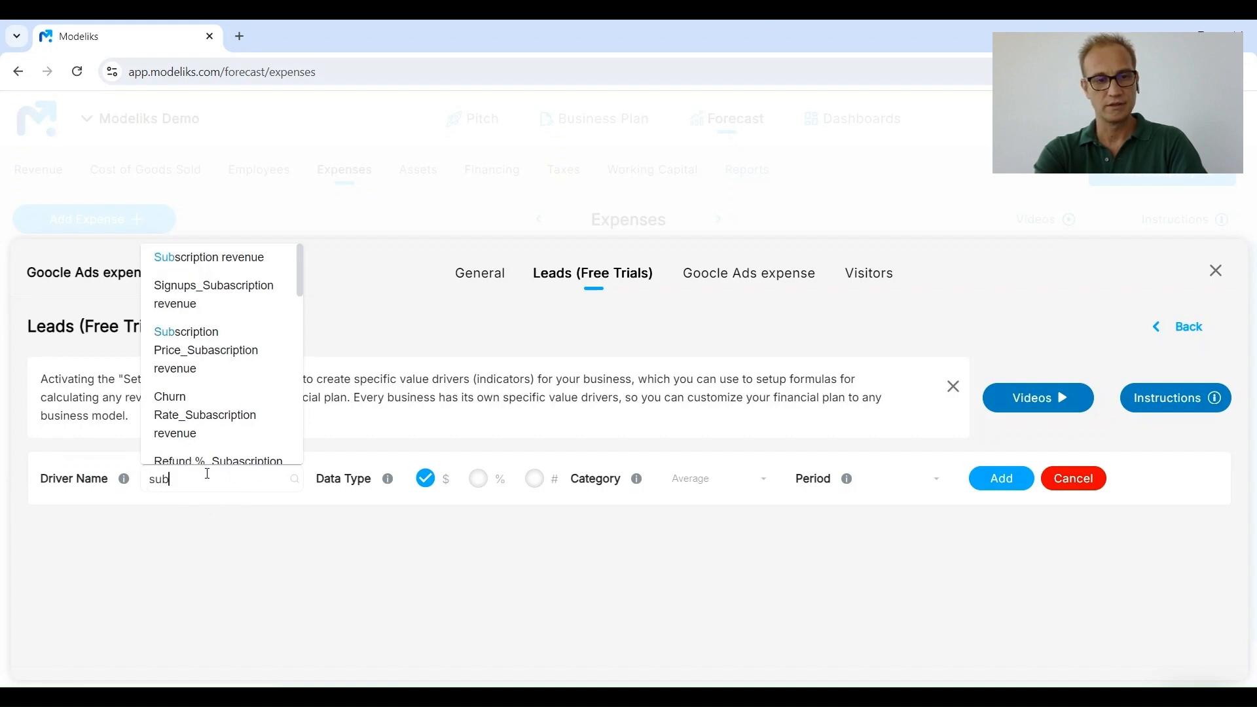
text(s)
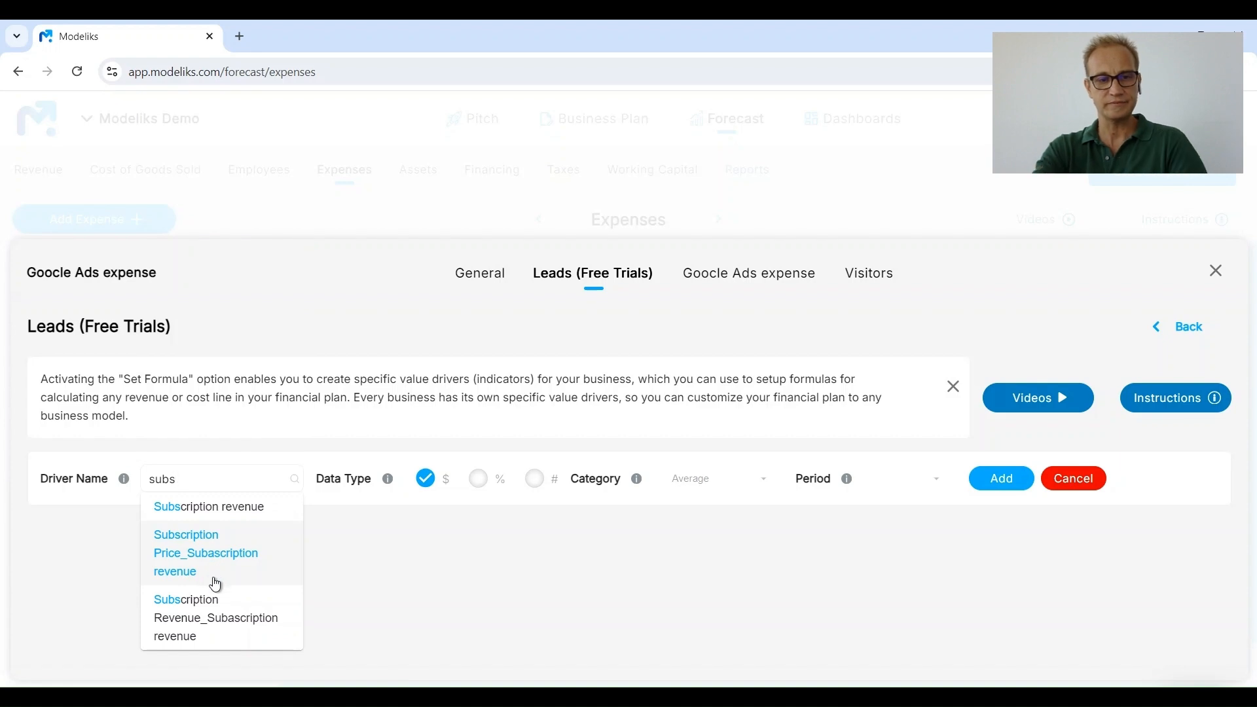
key(ctrl+a)
text(sign)
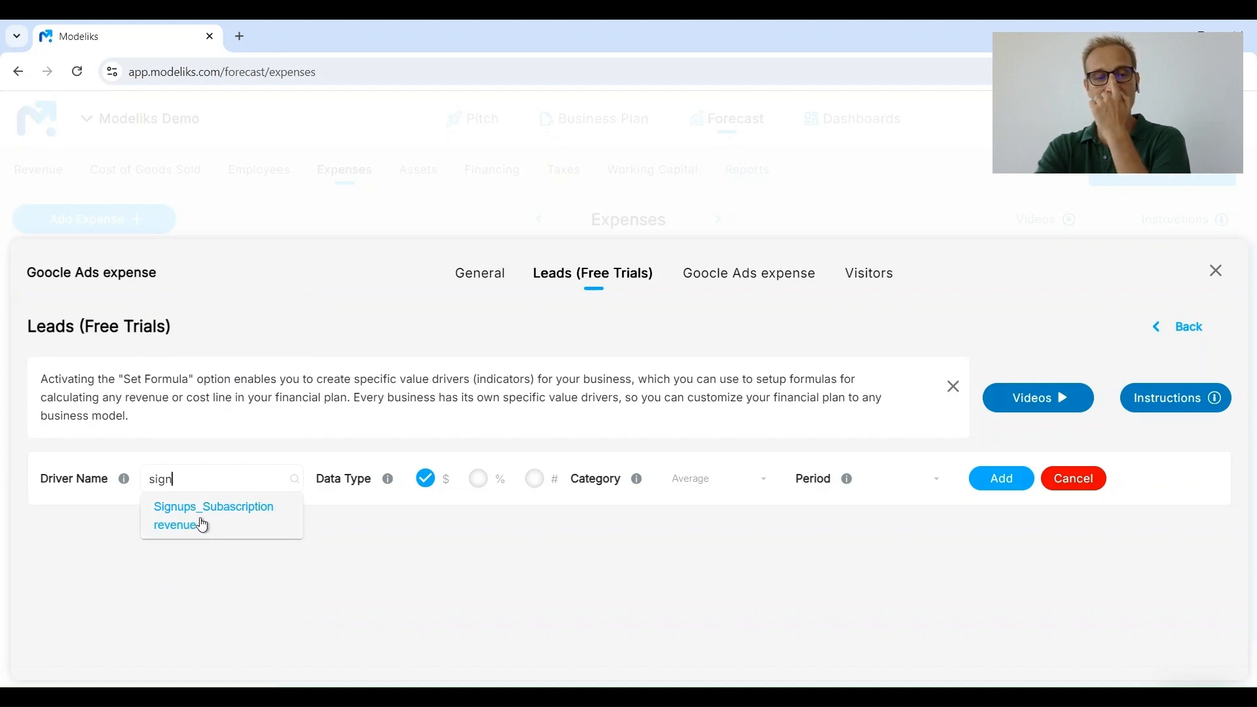
click(203, 526)
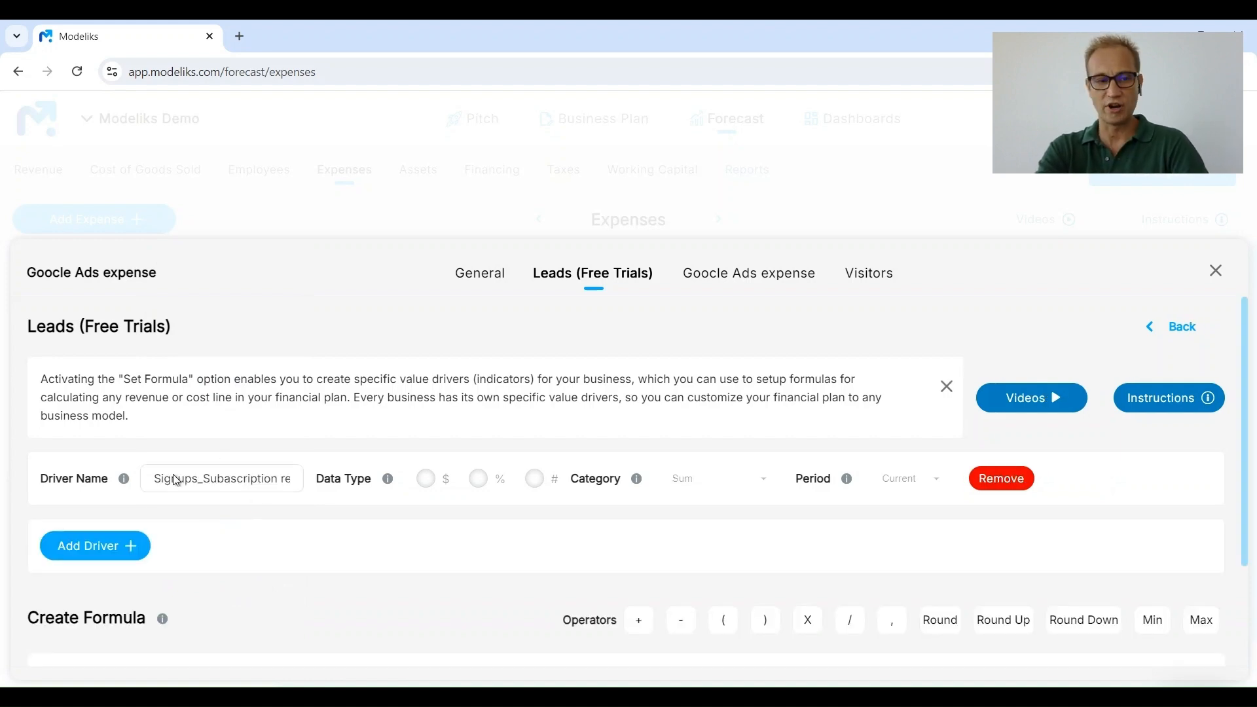
Create a new driver for Leads (Free Trials) named CR LeadtoCustomer with data type %, keeping category Average
click(88, 551)
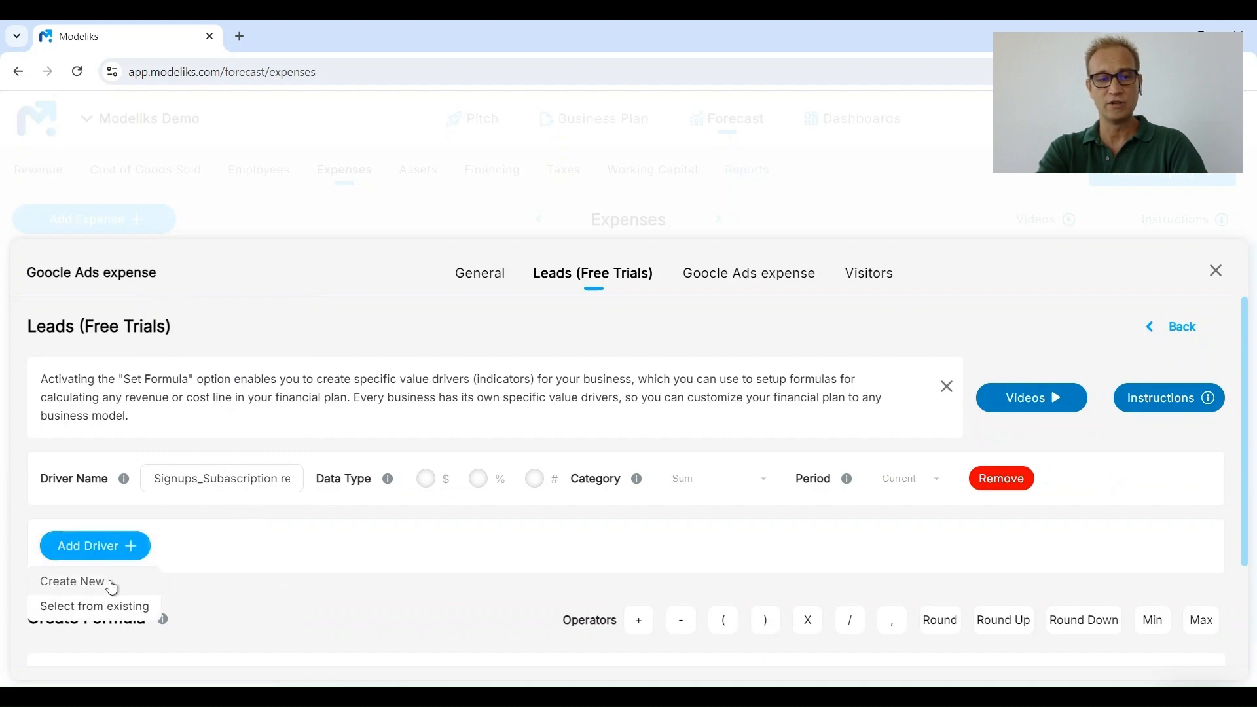
click(75, 582)
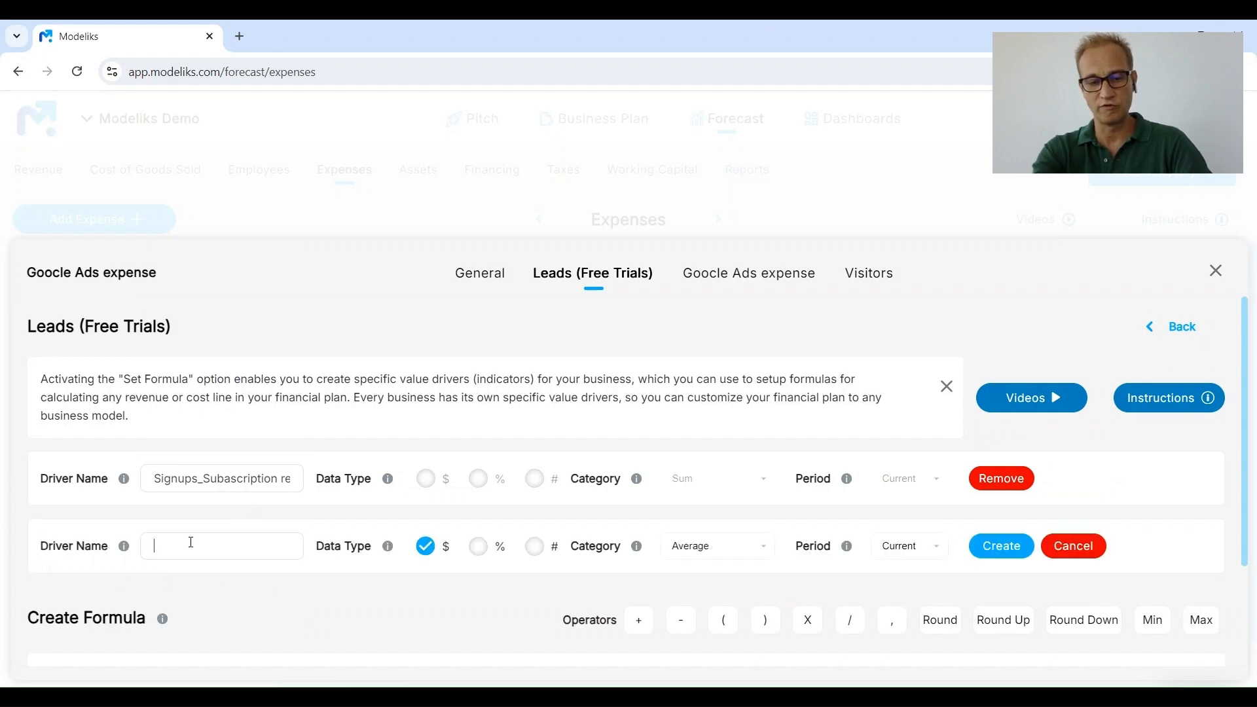
text(CR)
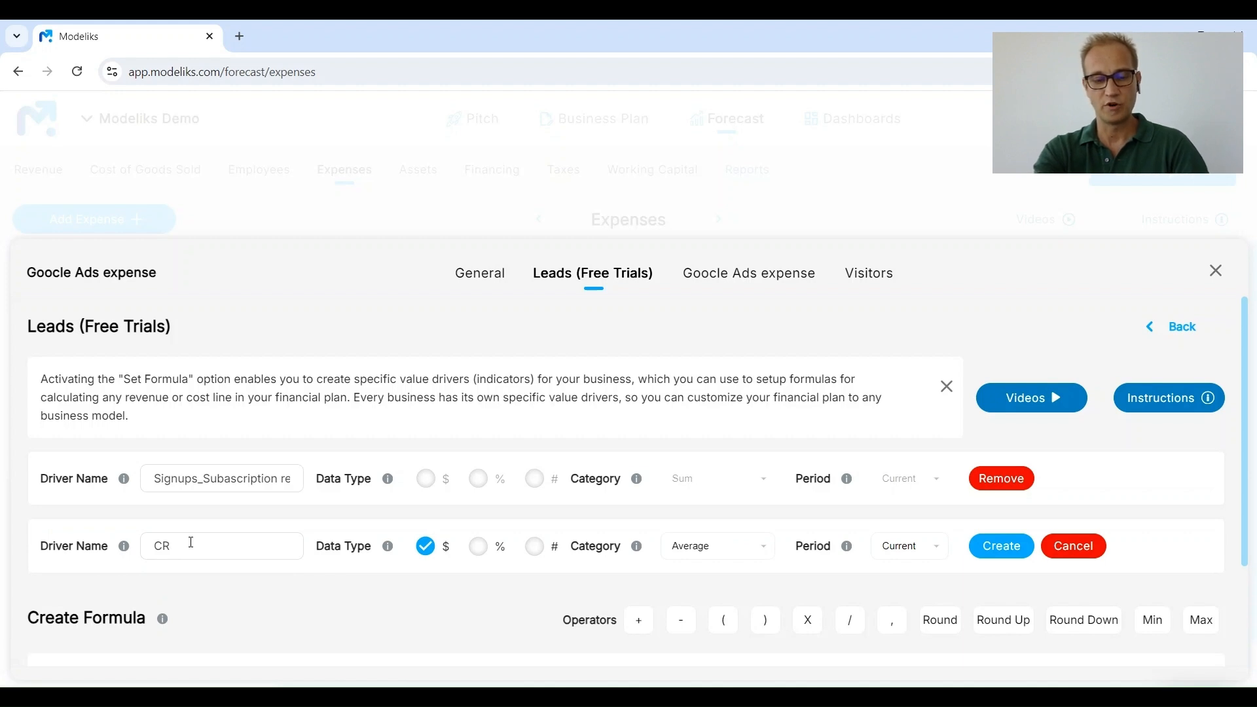
text( Lead)
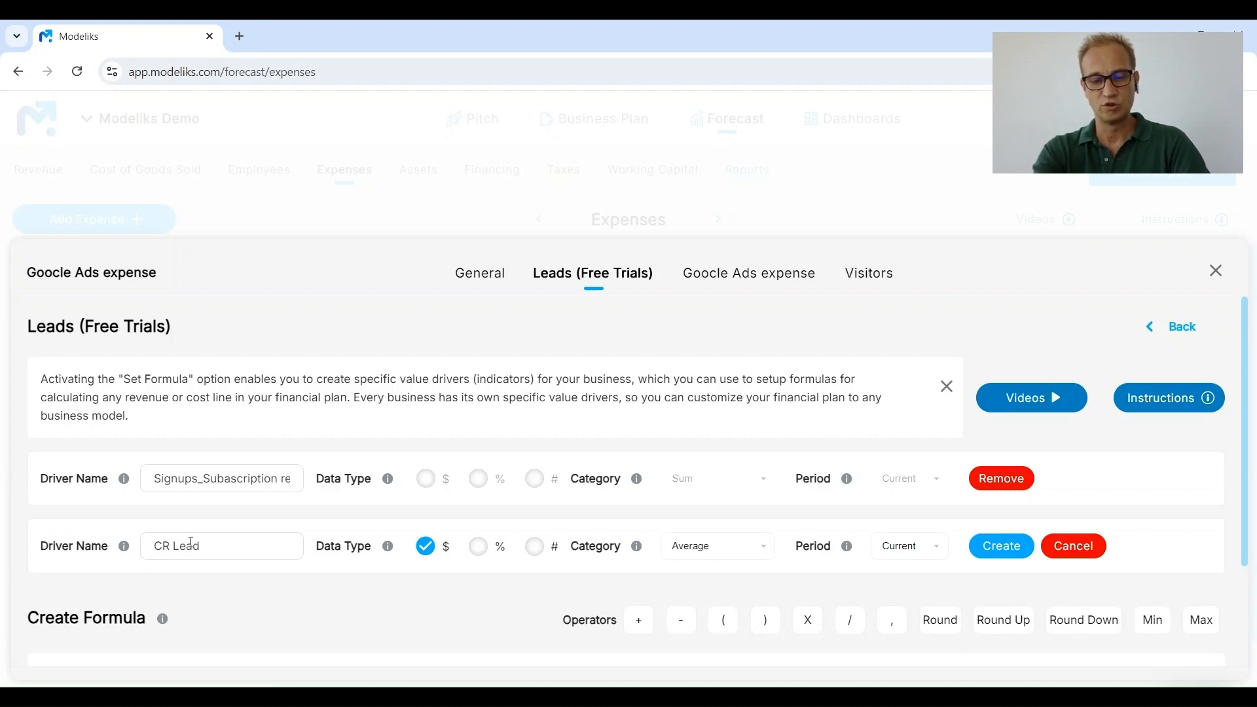
text(toCu)
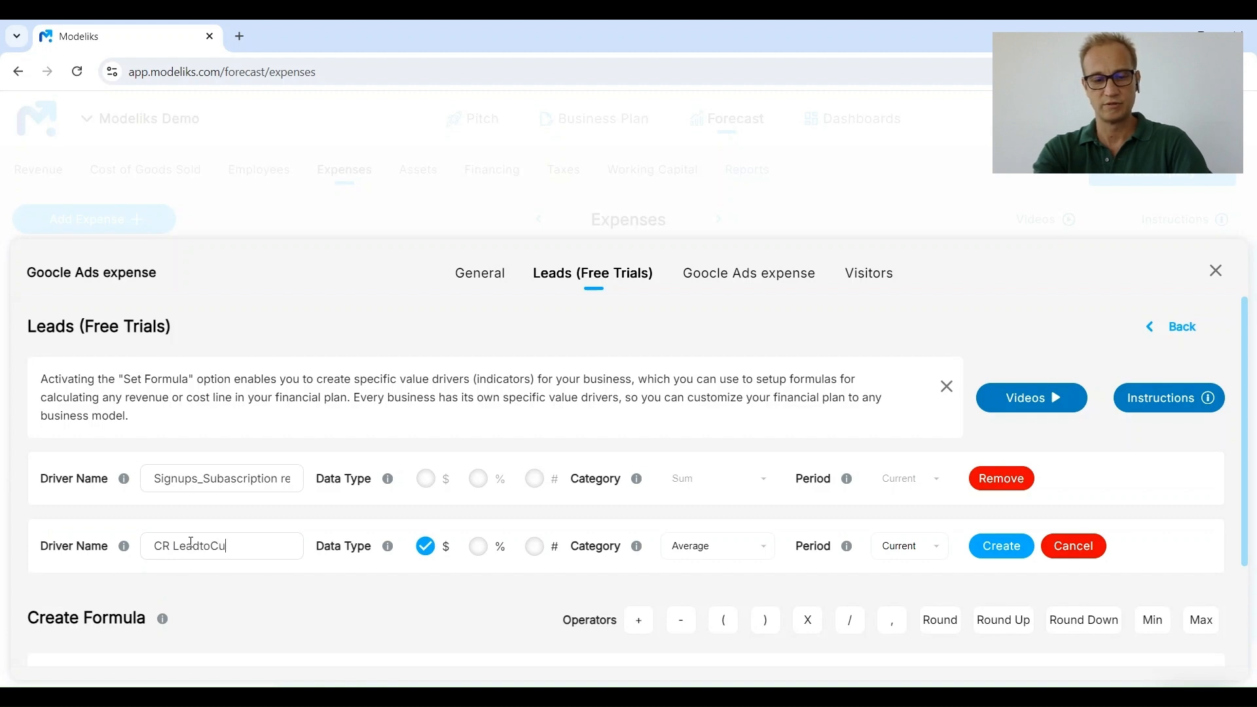
text(stomer)
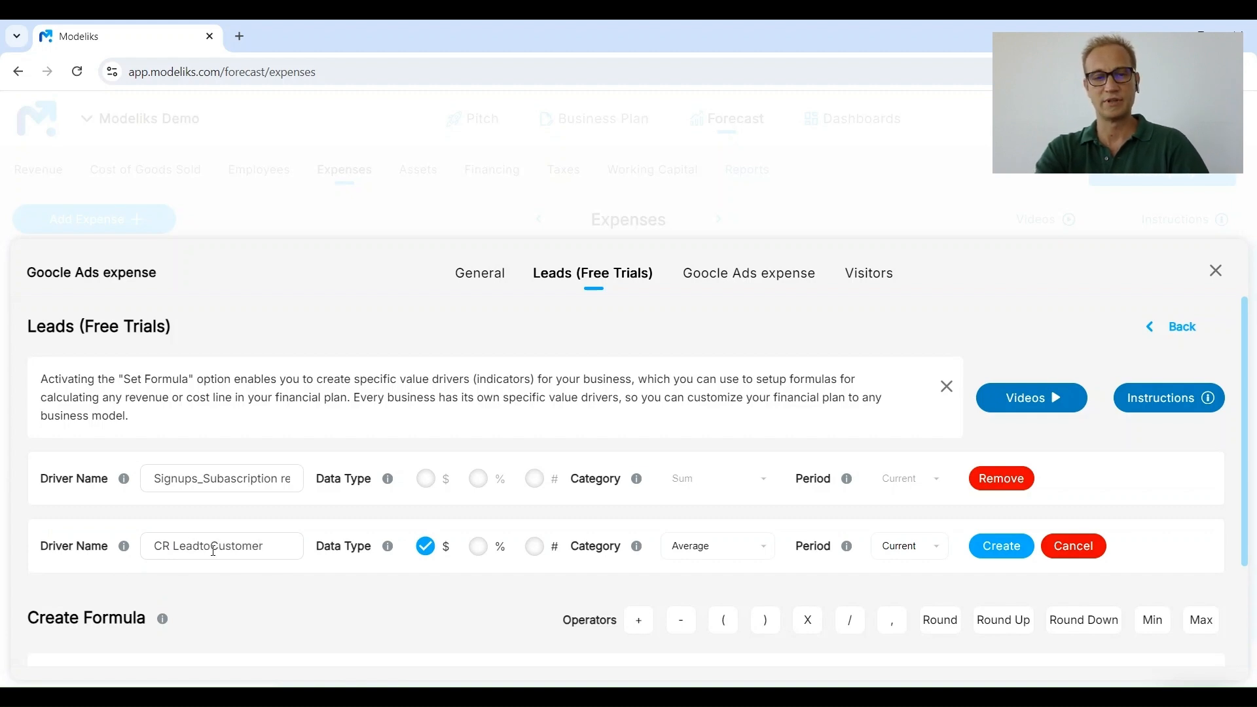
click(479, 548)
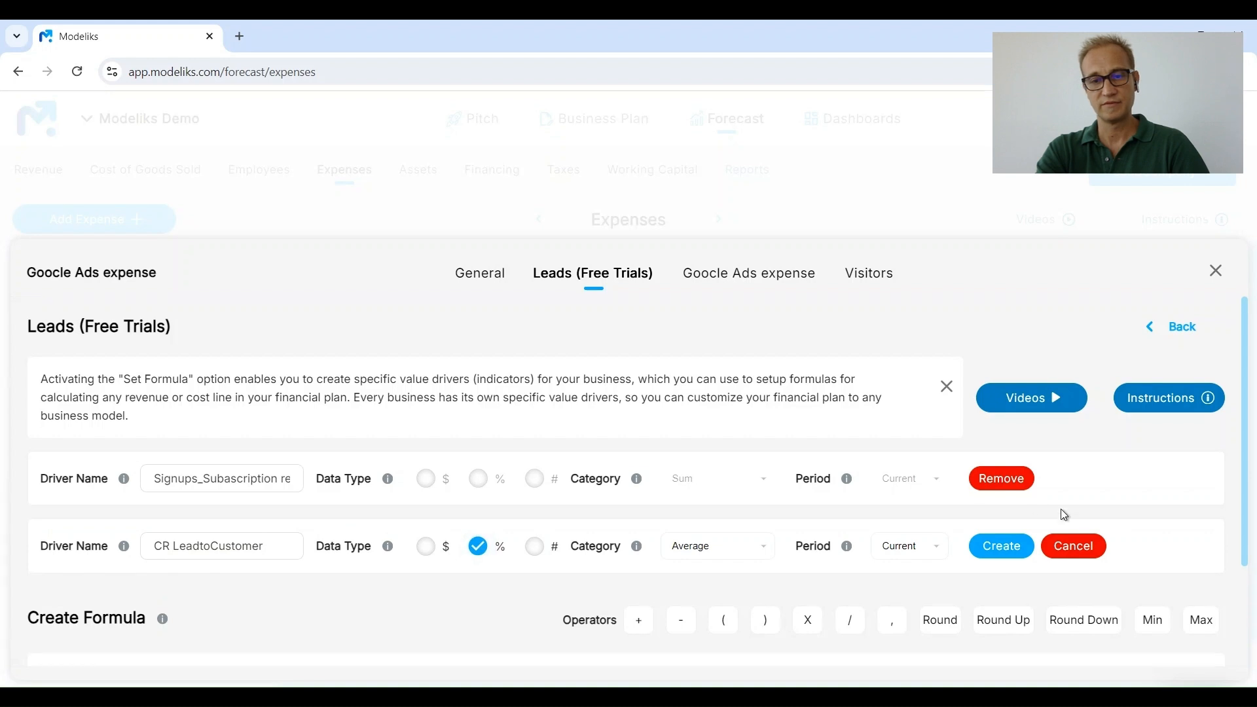
click(1002, 546)
Build the Leads (Free Trials) formula as Signups_Subascription revenue divided by CR LeadtoCustomer
scroll(481, 487, down, 3)
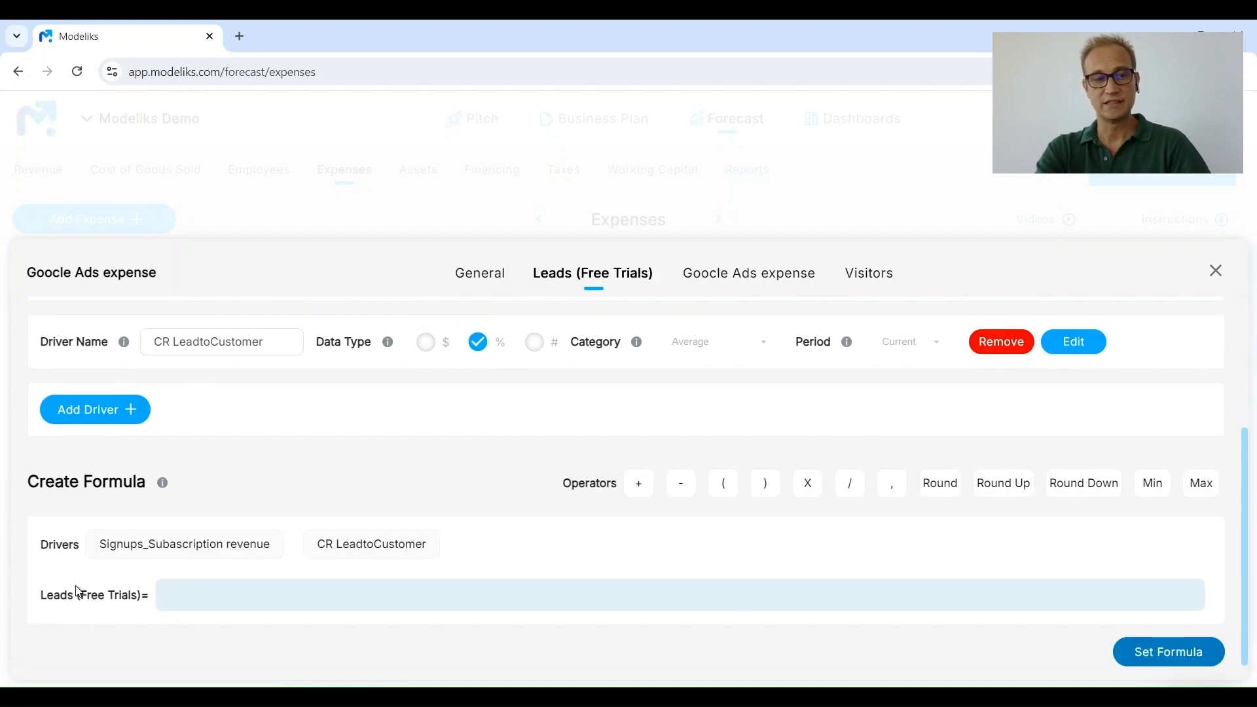
click(160, 552)
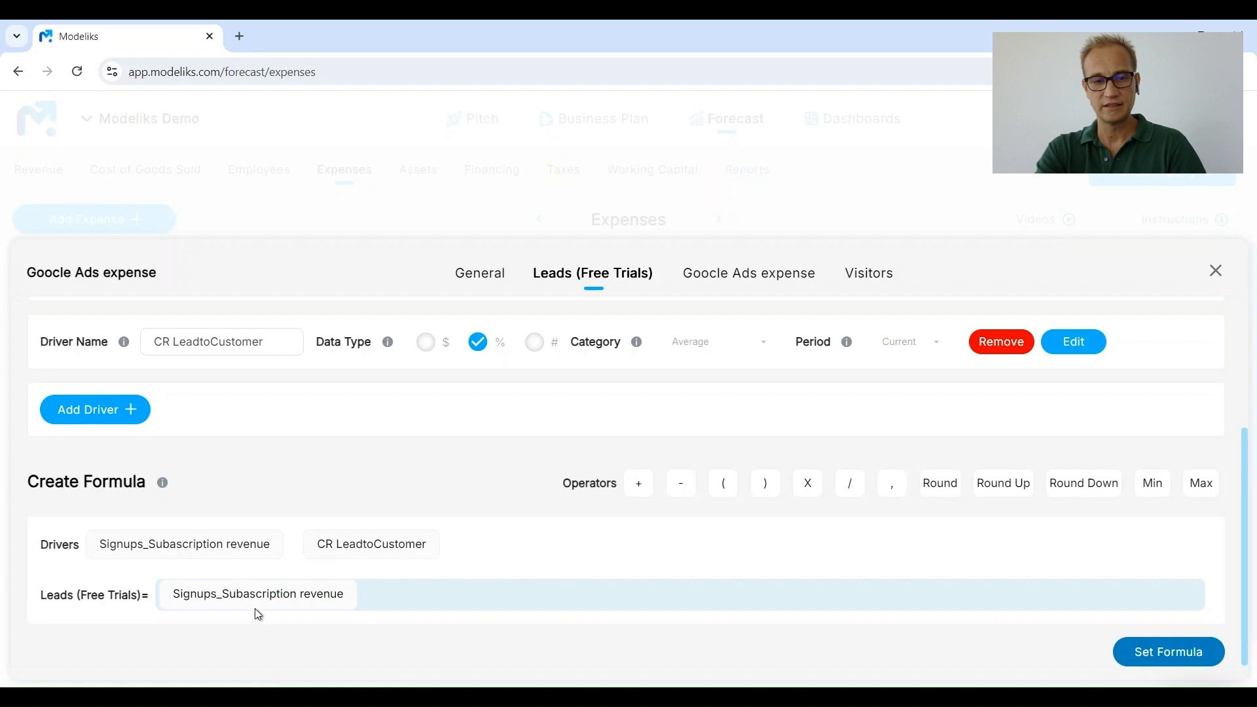
click(851, 490)
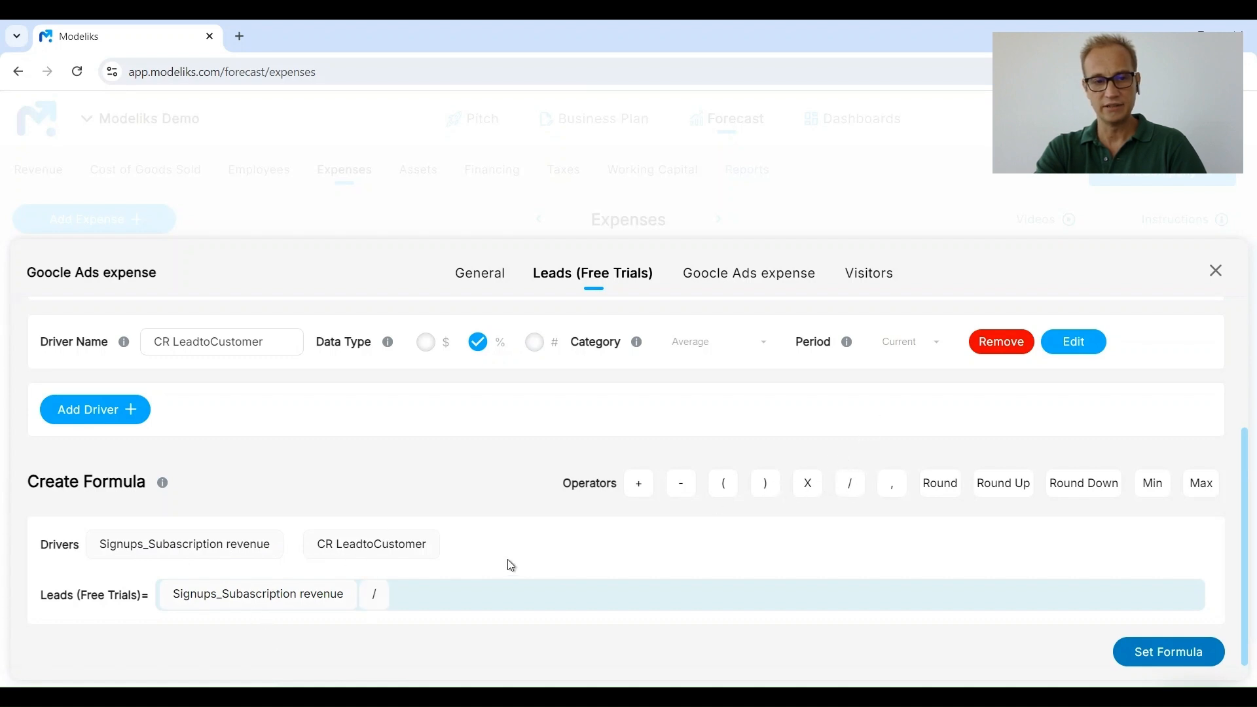
click(370, 550)
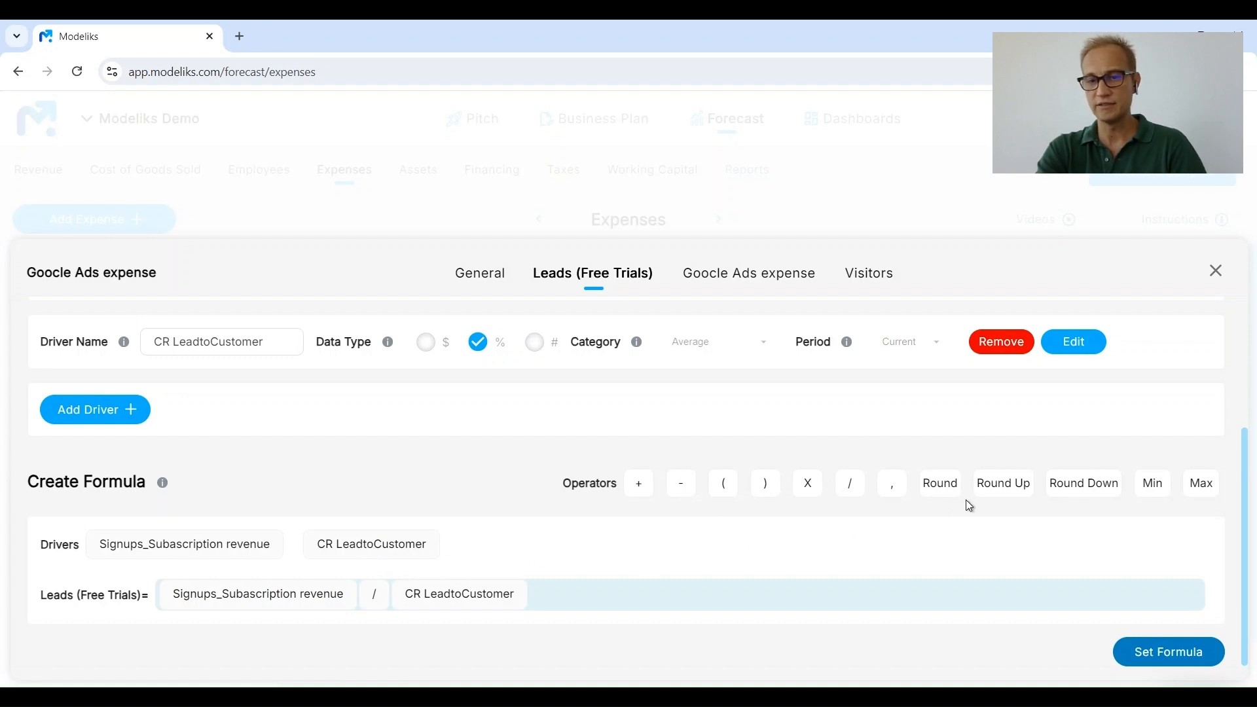
Enclose the whole Leads (Free Trials) formula in Round Down( ) and set the formula
click(1080, 498)
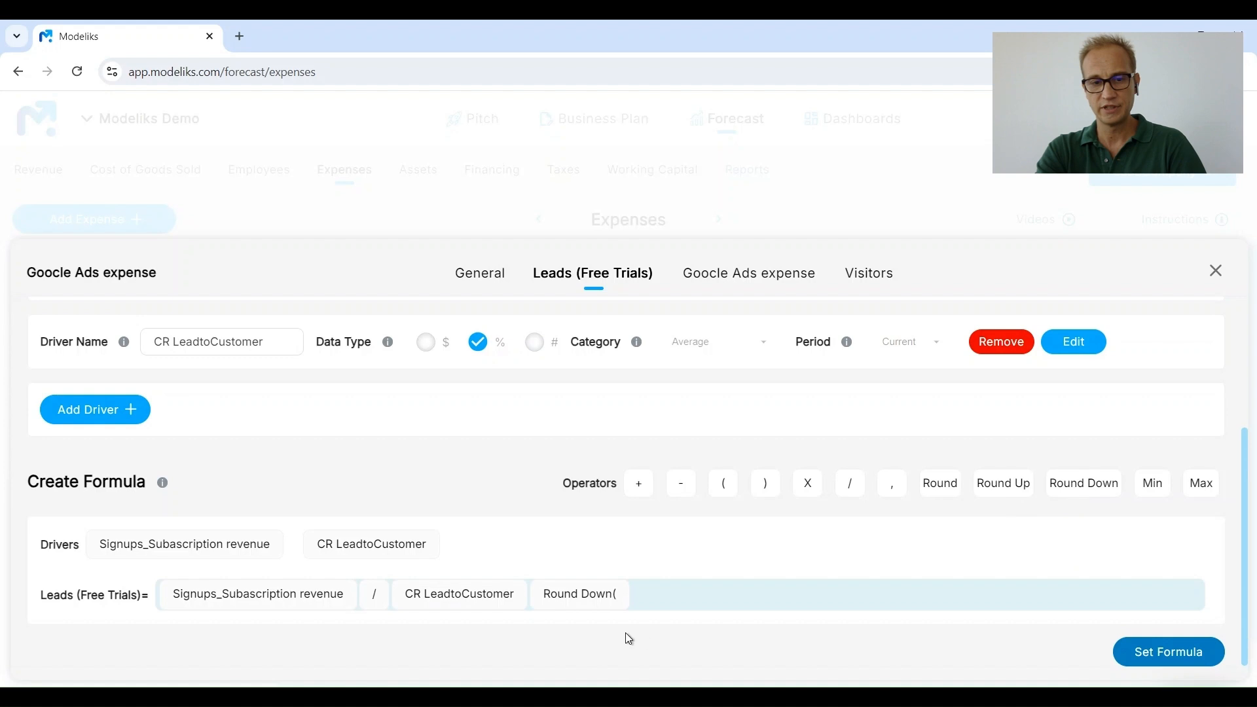
drag(569, 613, 171, 596)
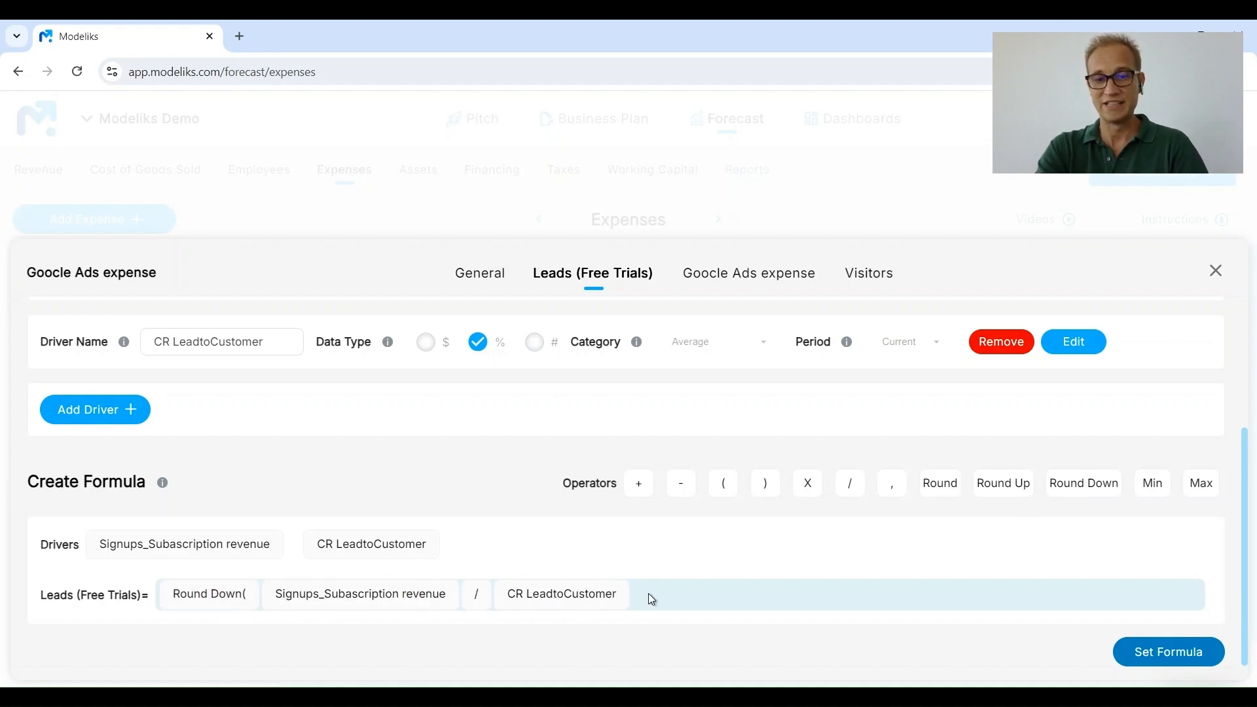
click(763, 483)
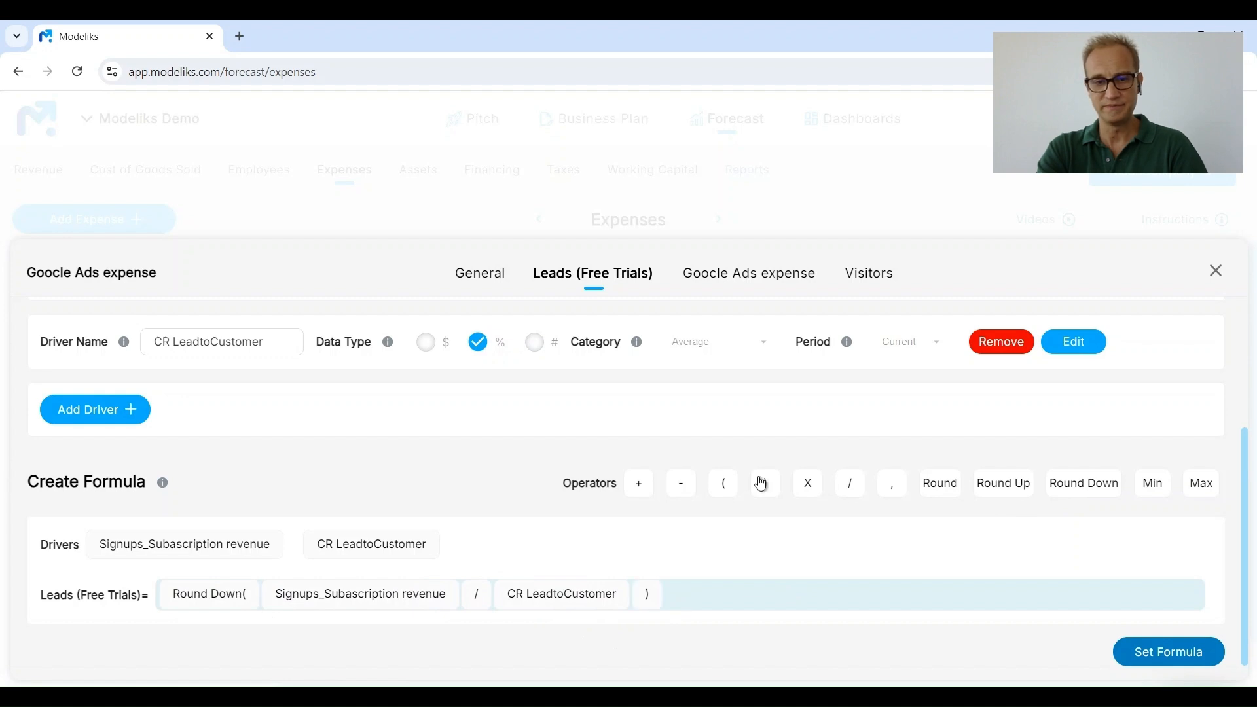
click(1147, 658)
Set CR LeadtoCustomer to 20% for Jan 24 and copy the value through to the end of the forecast
scroll(560, 489, down, 1)
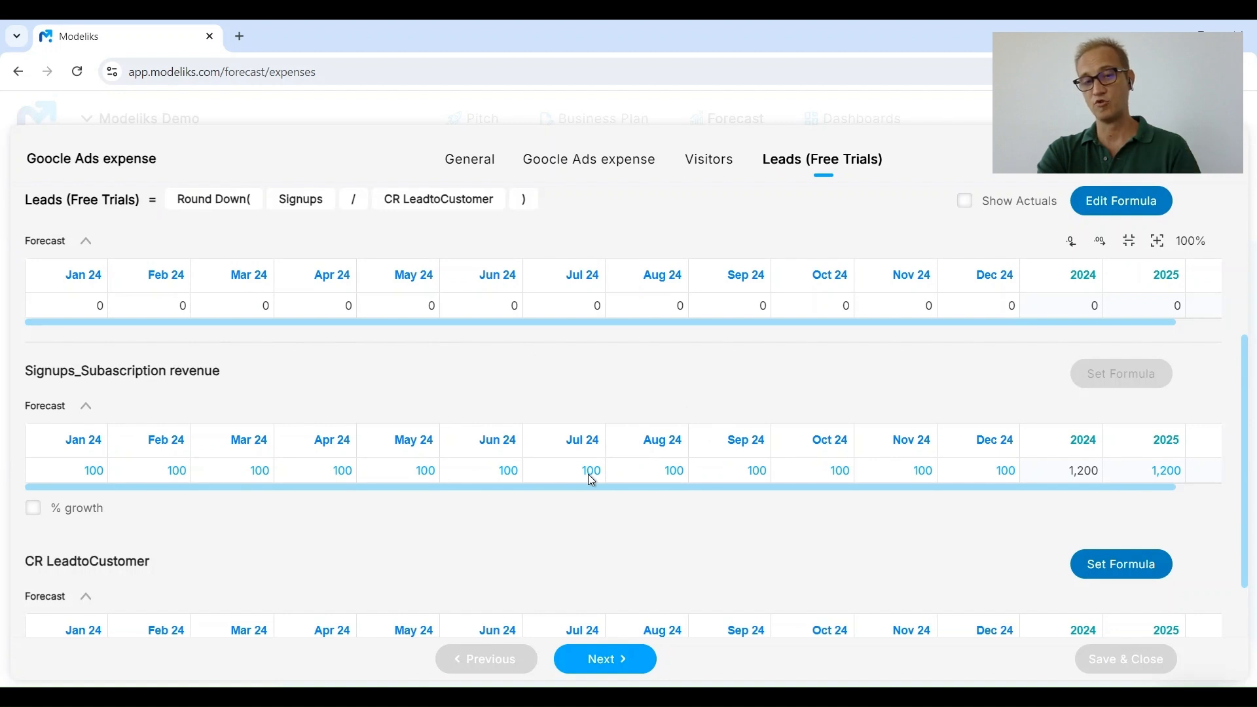
scroll(588, 475, down, 1)
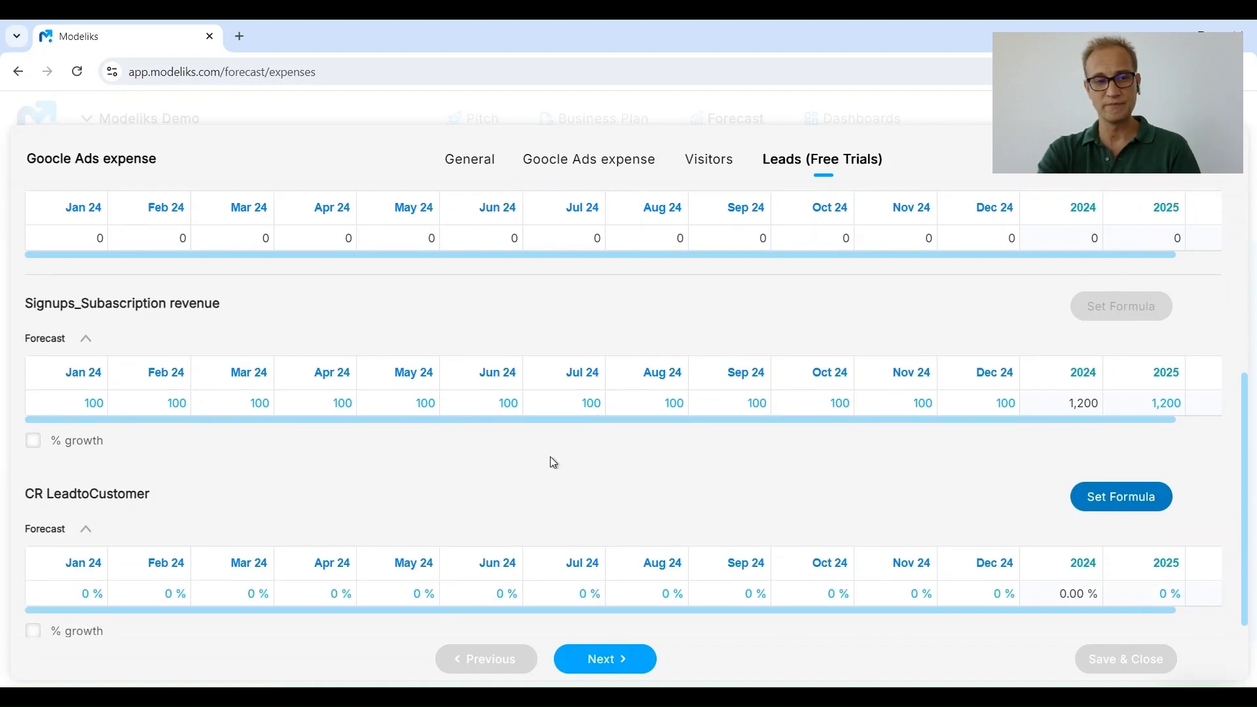
click(79, 596)
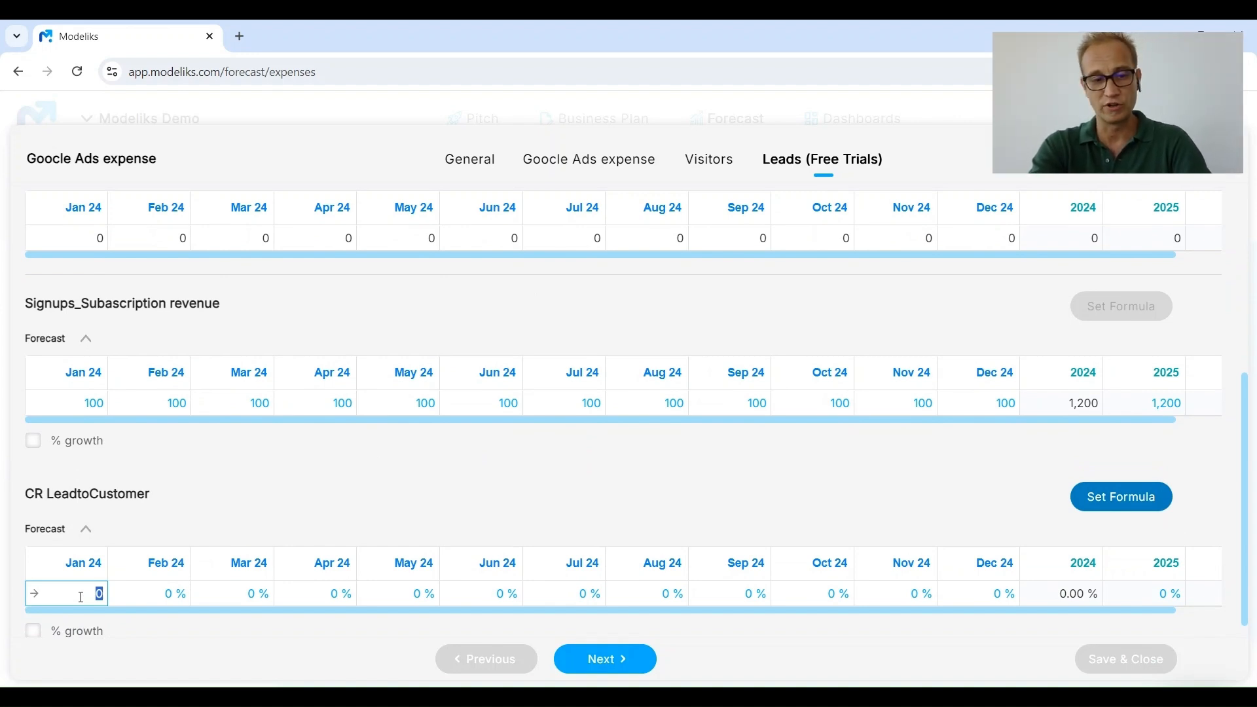
text(20)
key(Tab)
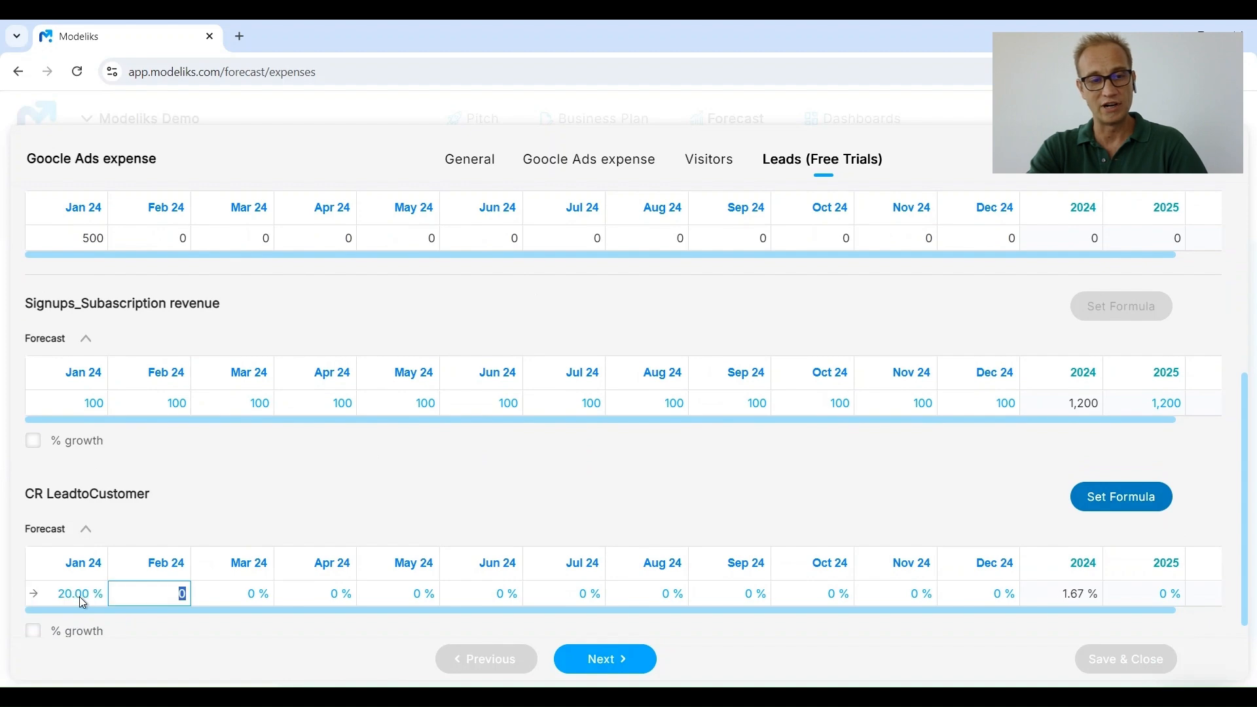
click(34, 594)
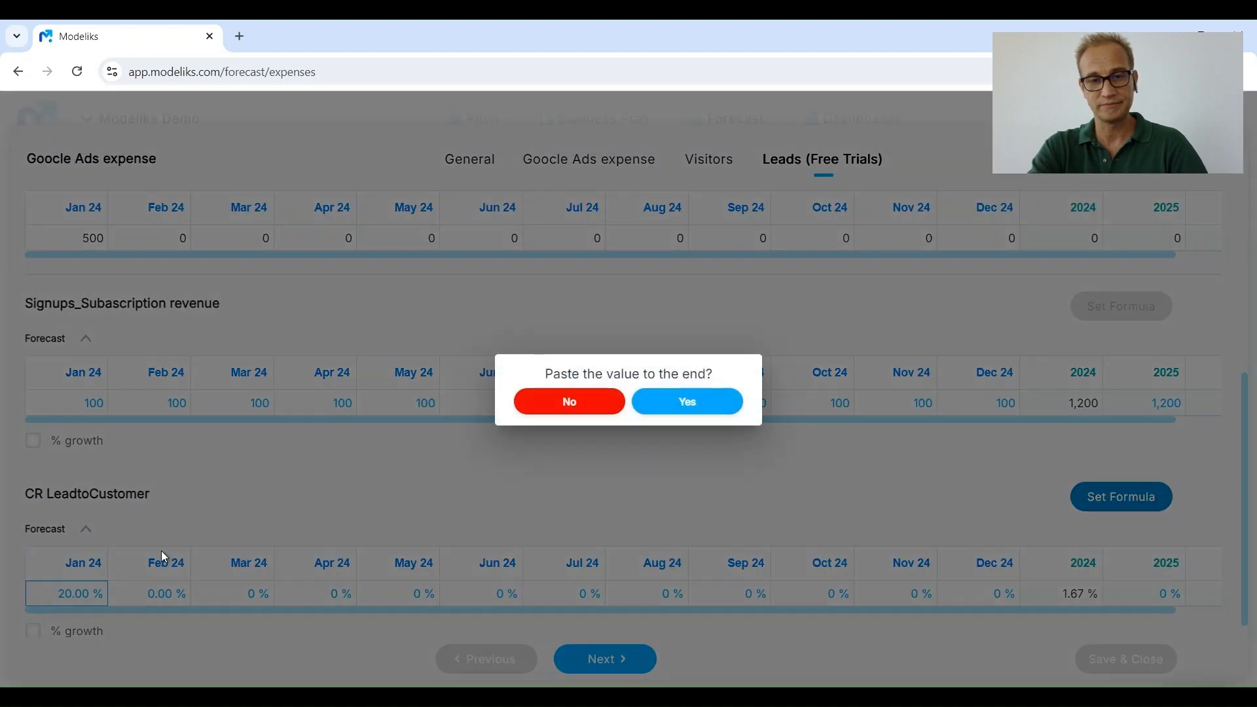
click(660, 415)
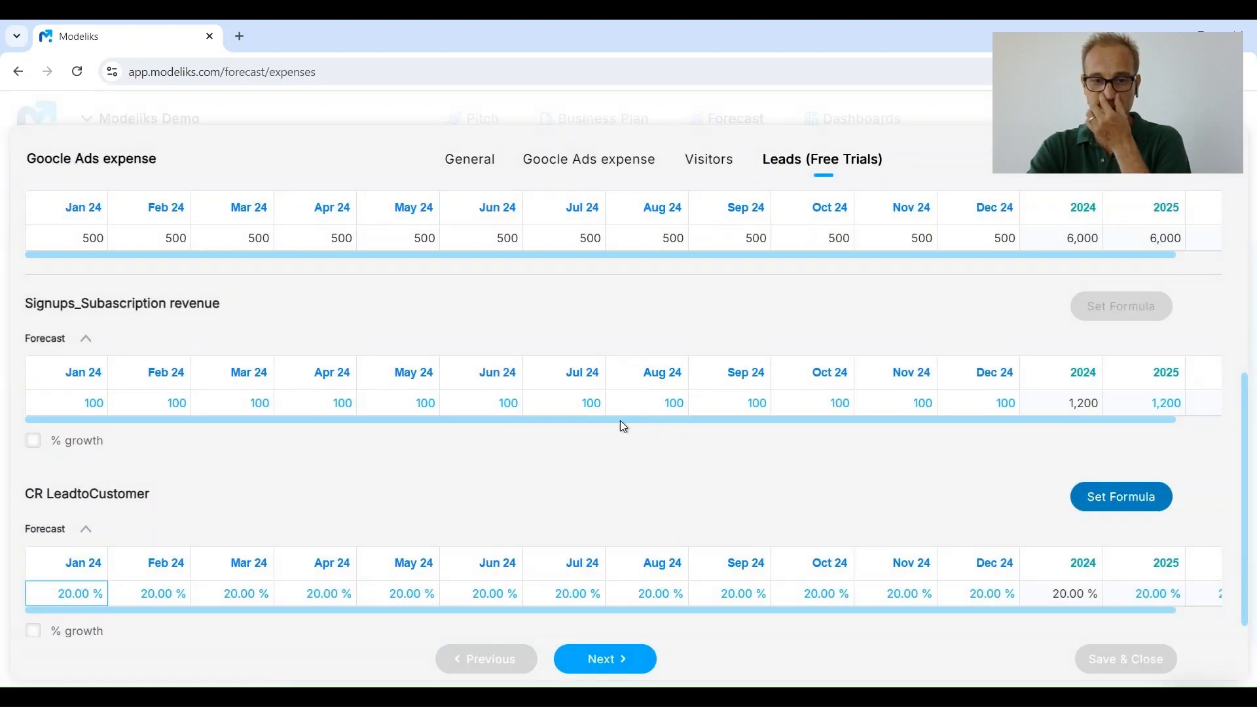
In the Visitors setup, set Conversion Rate VtoL to 10% for Jan 24 and copy it through to the end of the forecast
scroll(647, 466, up, 2)
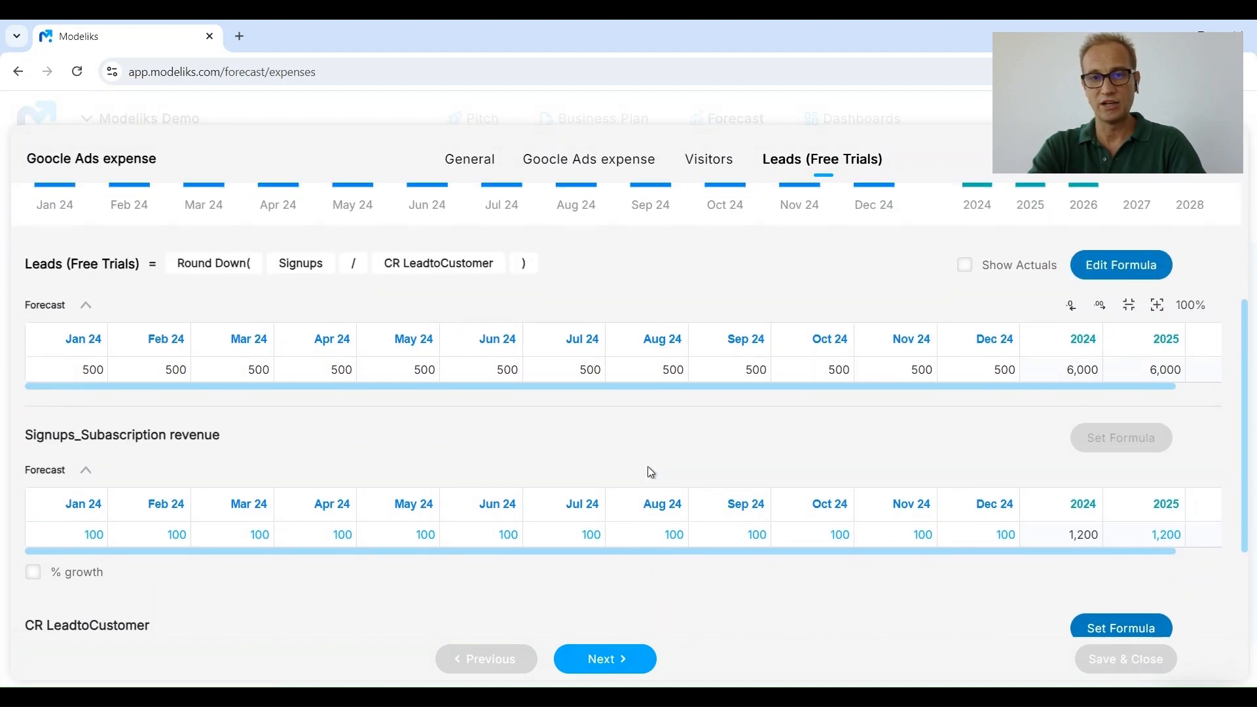
click(710, 160)
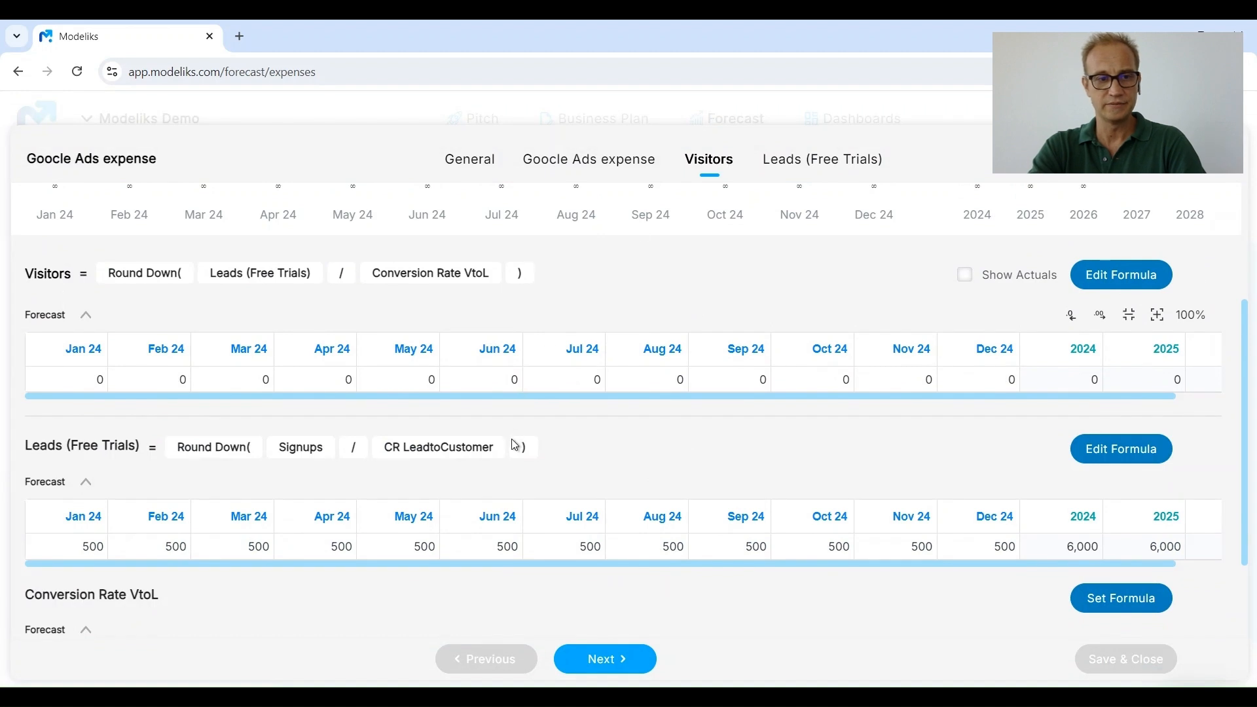
scroll(513, 458, down, 1)
scroll(512, 458, up, 1)
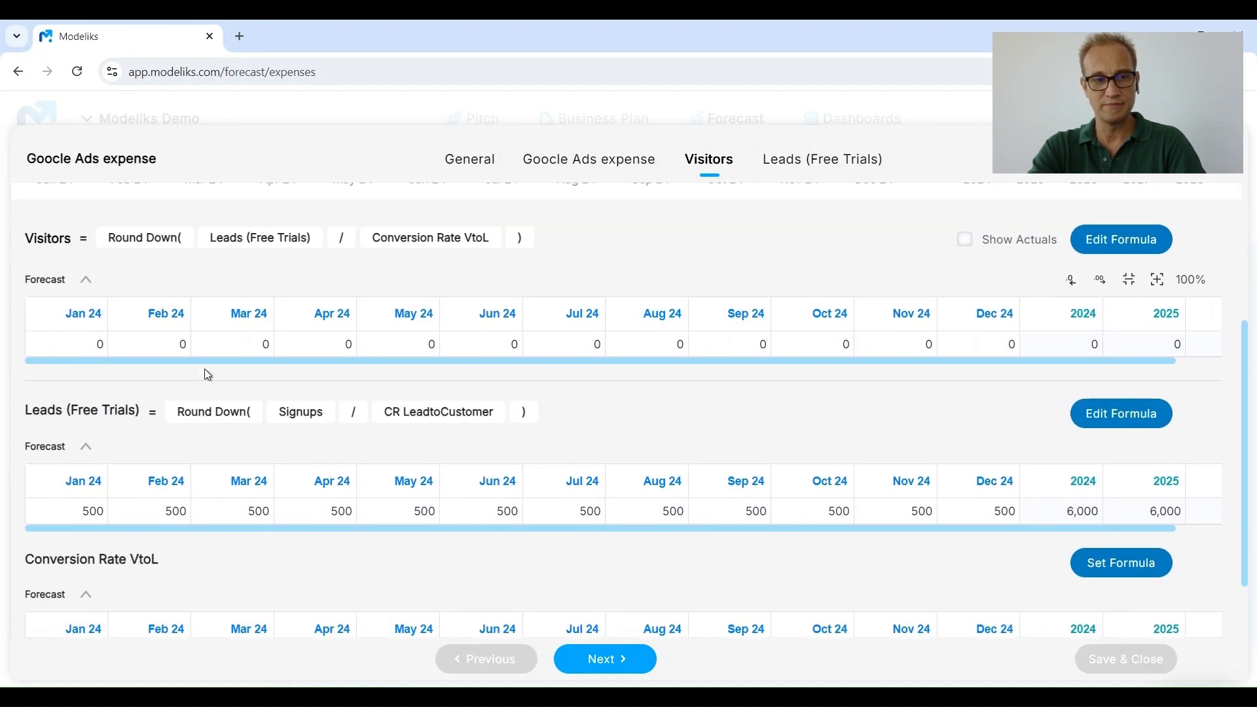
scroll(222, 469, down, 1)
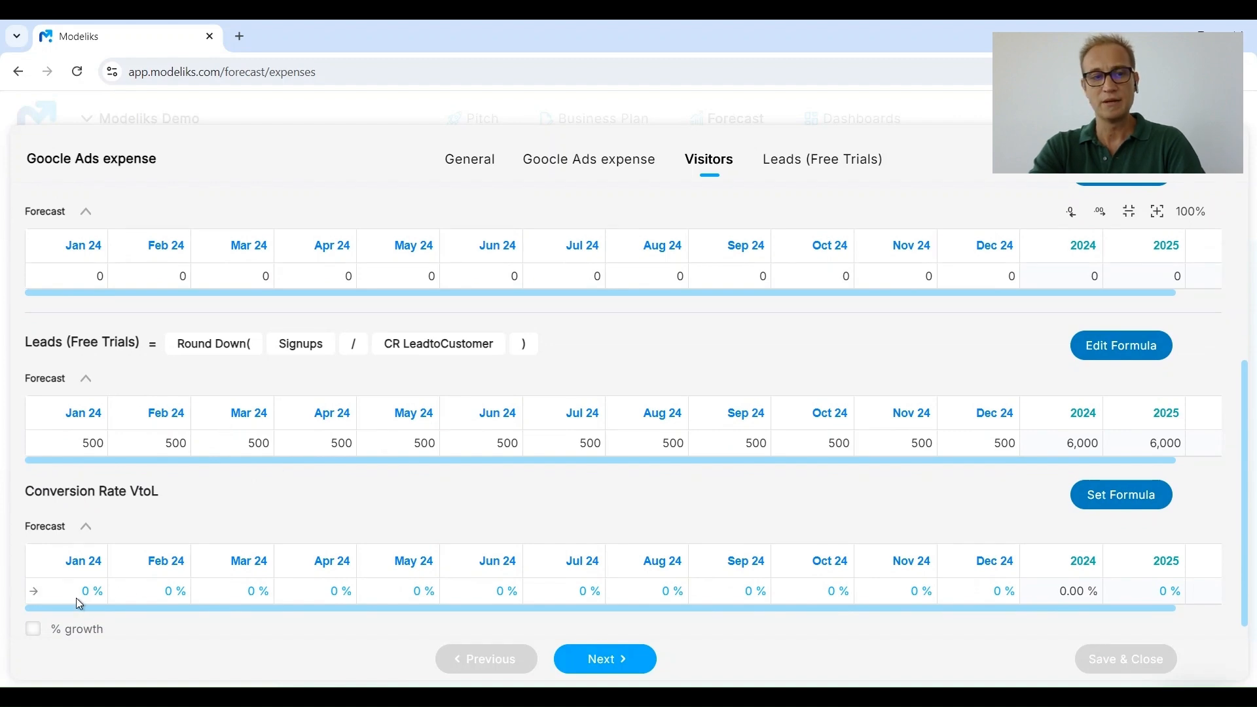
scroll(189, 512, down, 1)
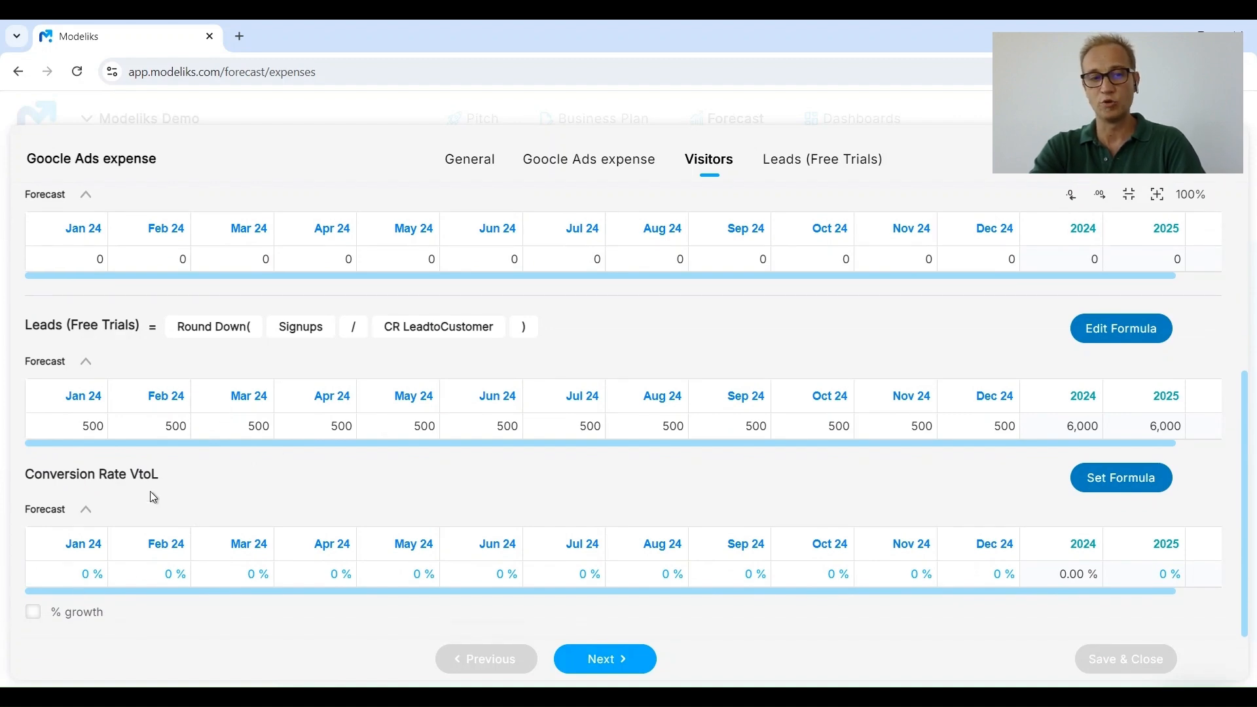
click(83, 574)
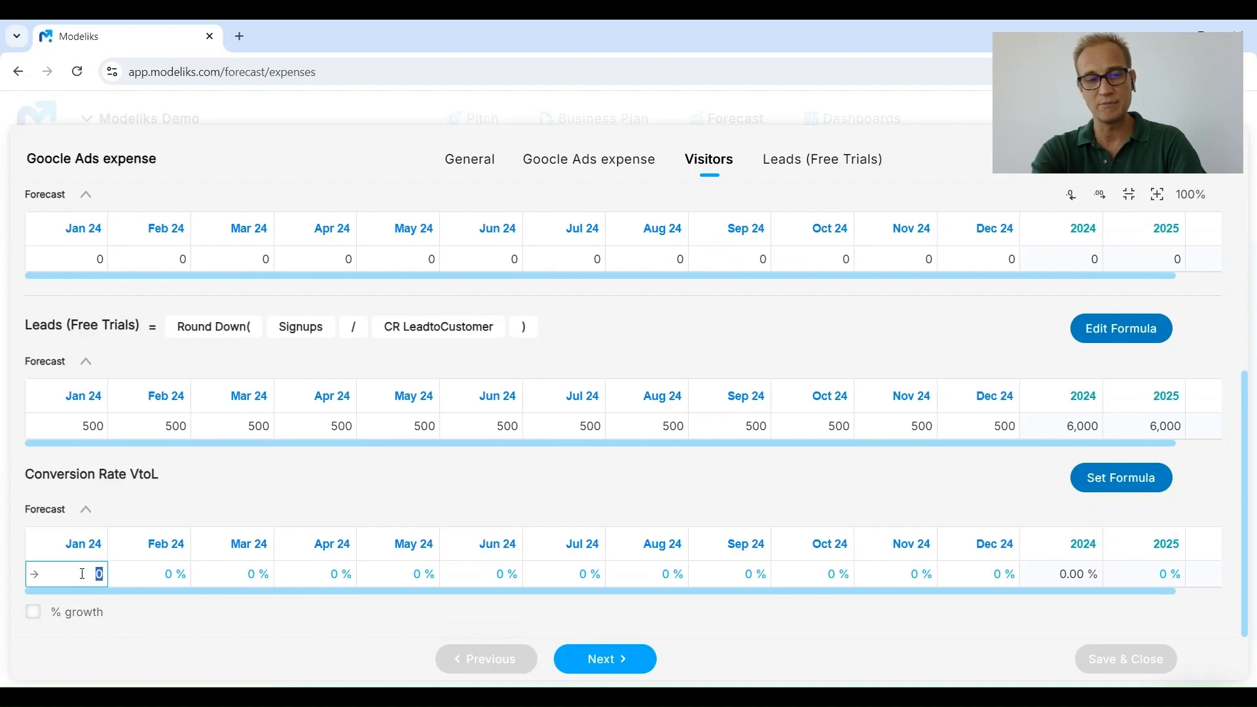
text(10)
key(Tab)
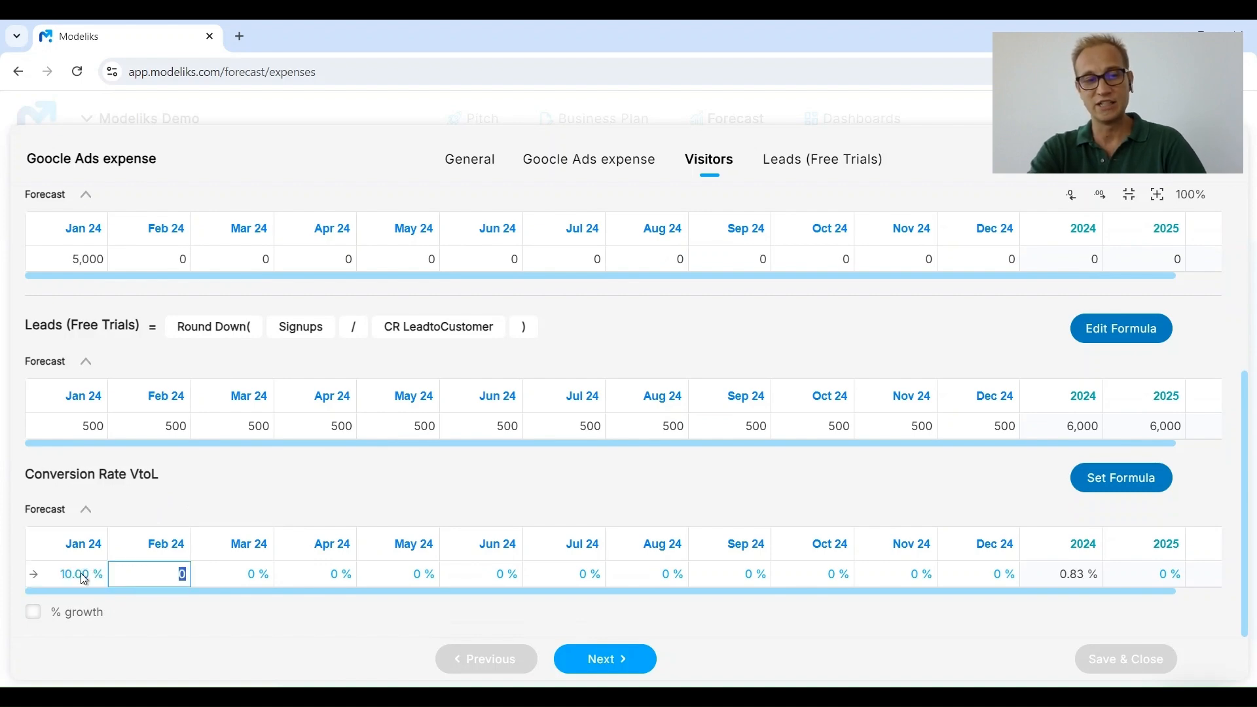
click(34, 575)
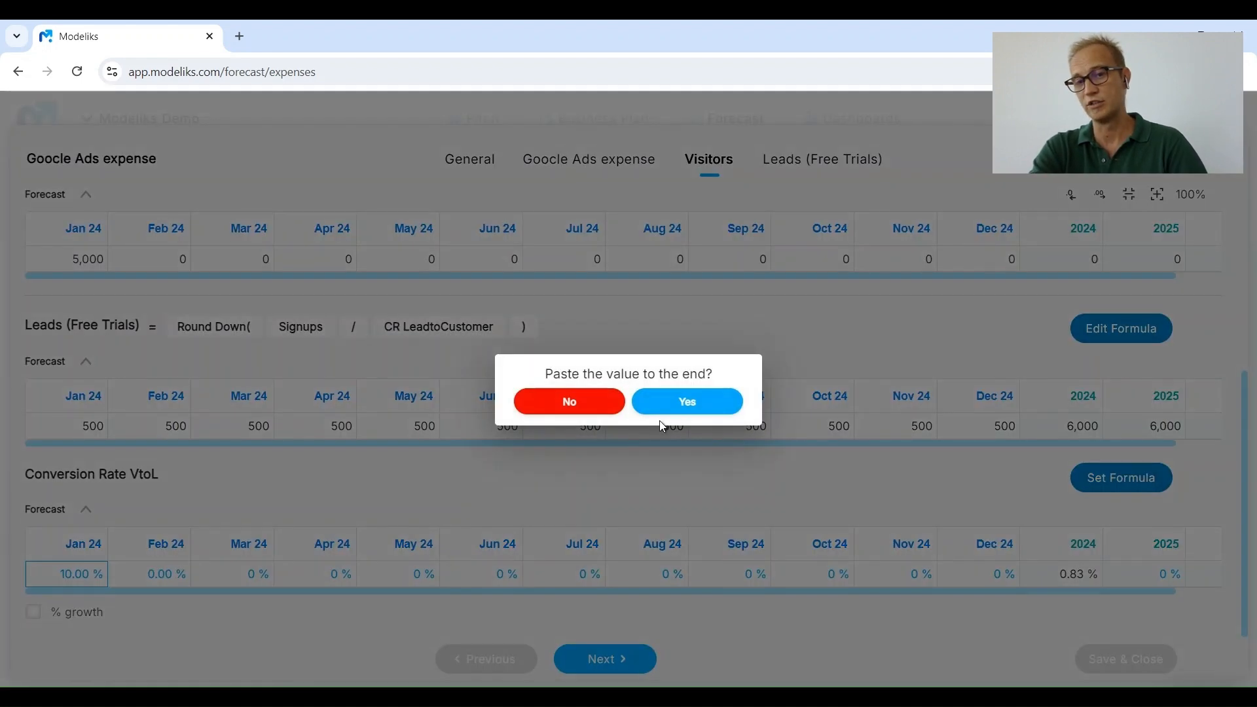
click(674, 411)
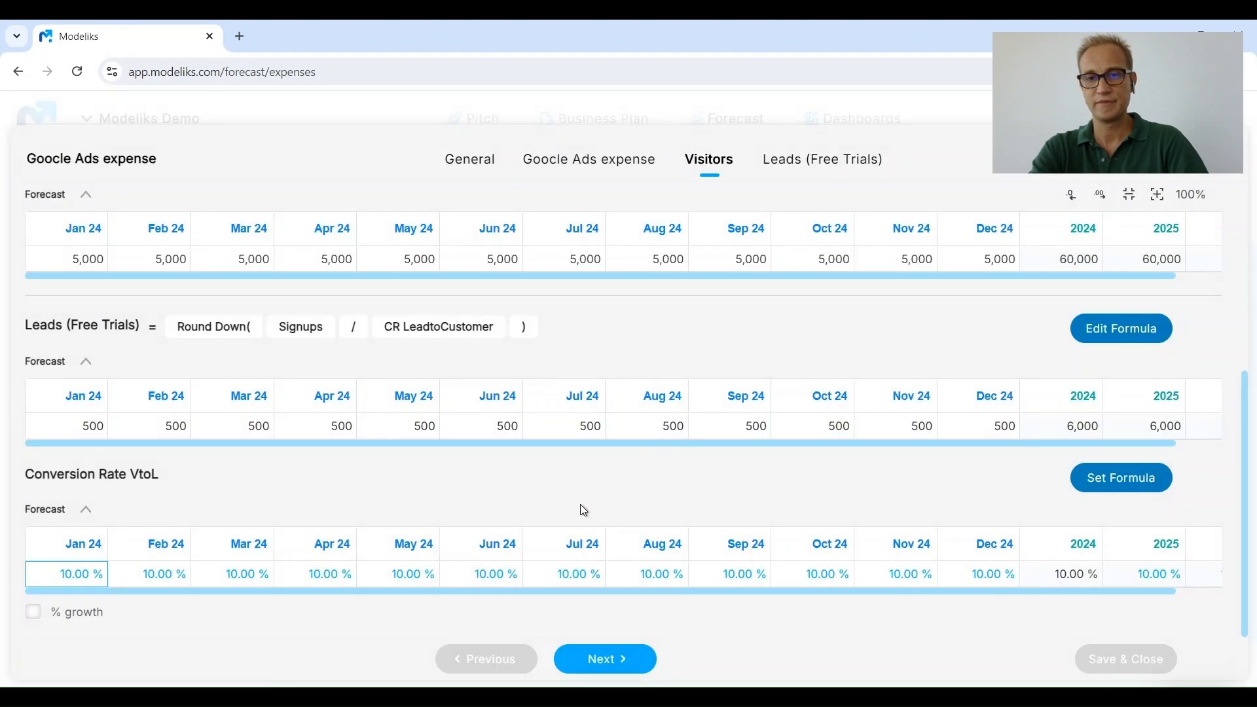
In the Goocle Ads expense setup, set Cost per click to $5 for Jan 24 and copy it through to the end
scroll(584, 511, up, 2)
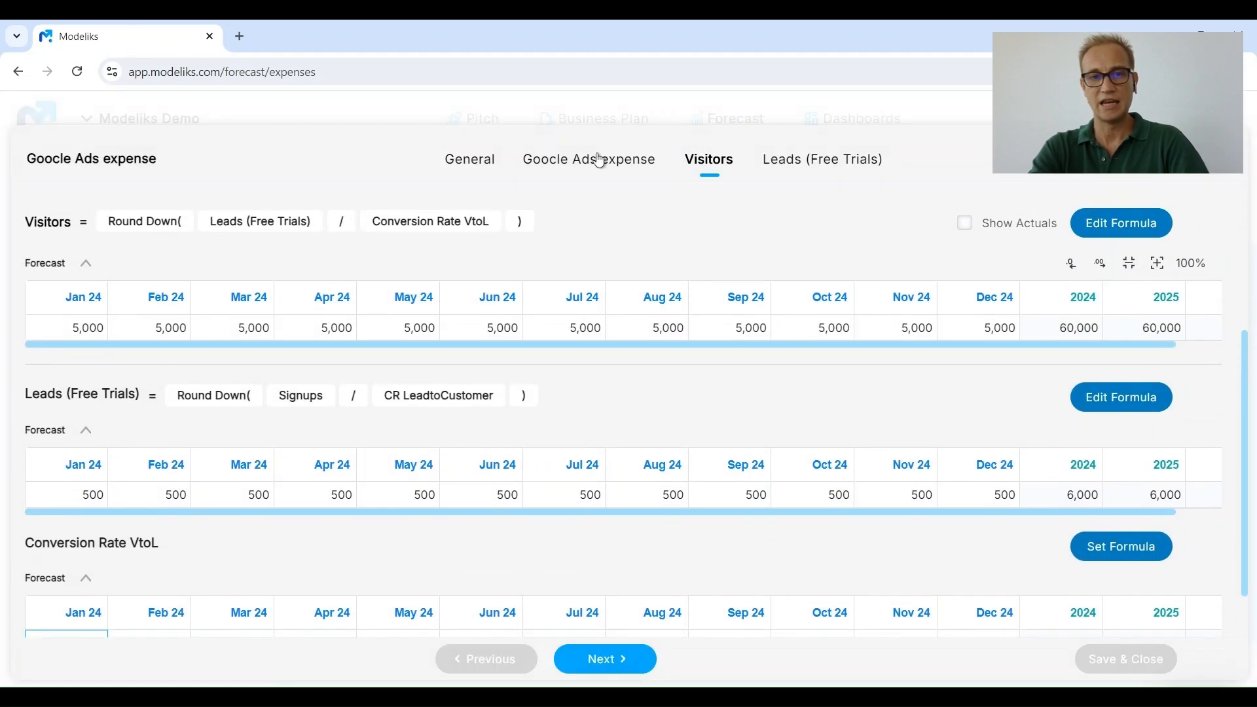
click(600, 160)
scroll(447, 415, down, 2)
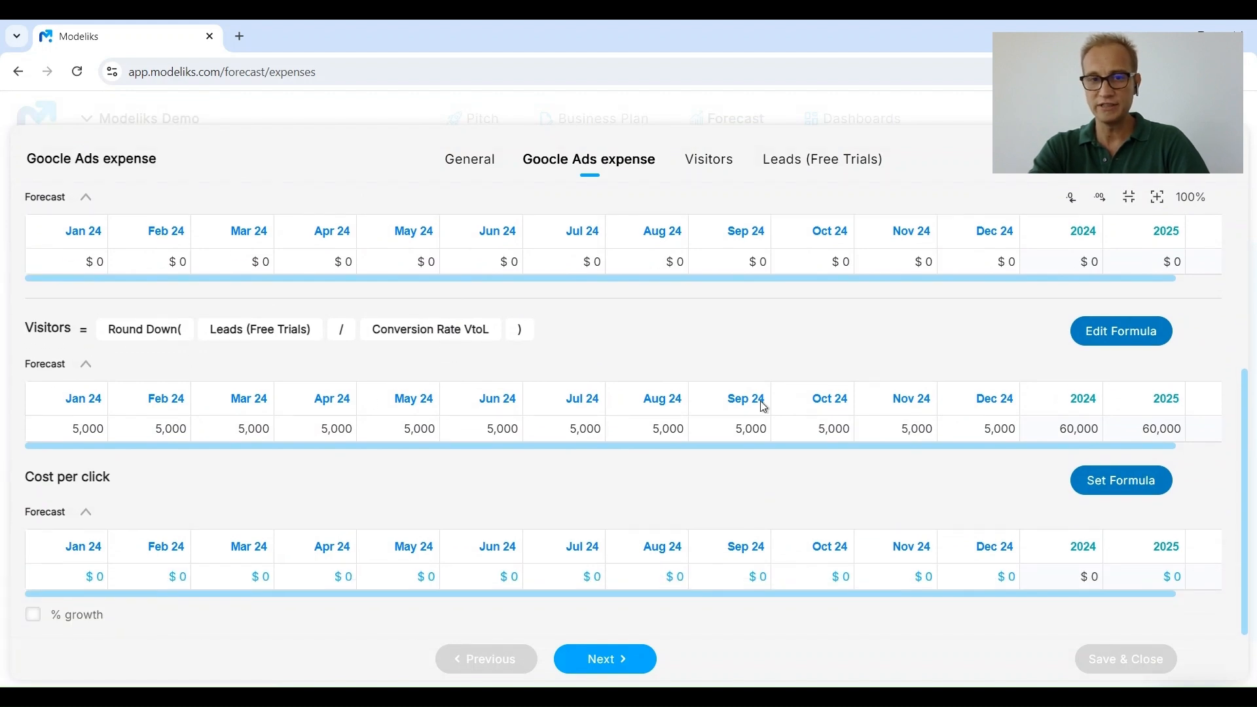
click(80, 574)
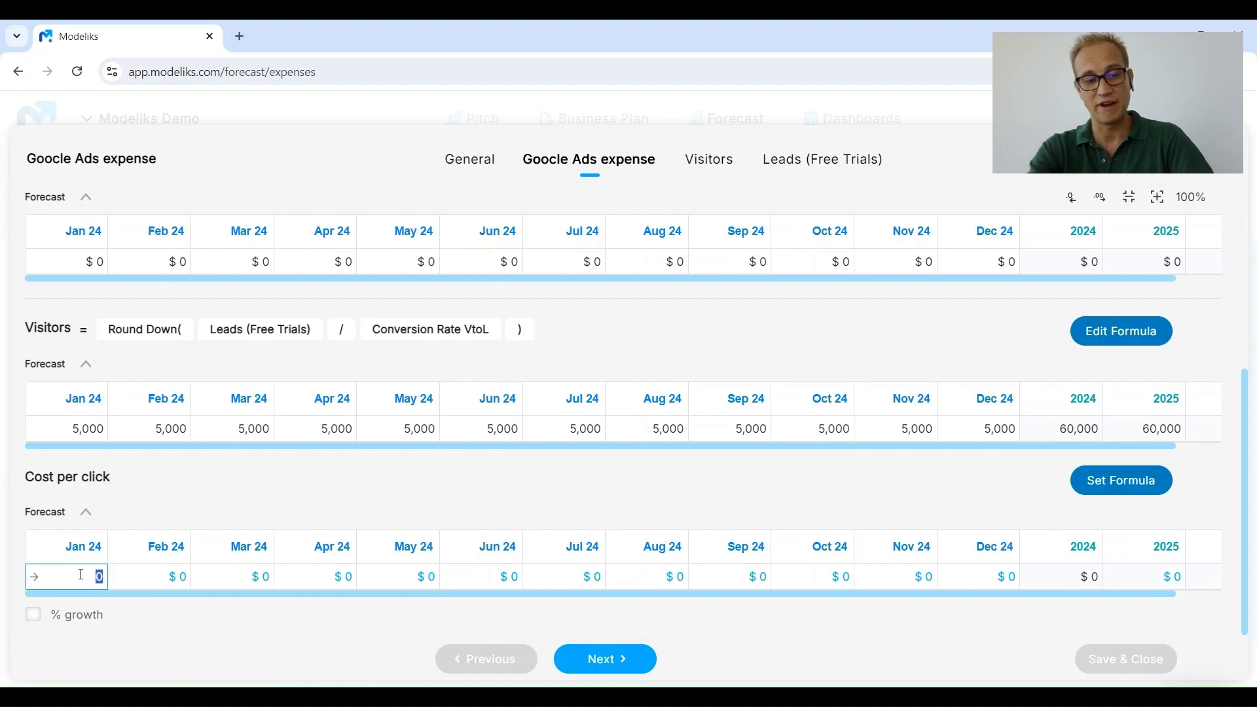
text(5)
key(Tab)
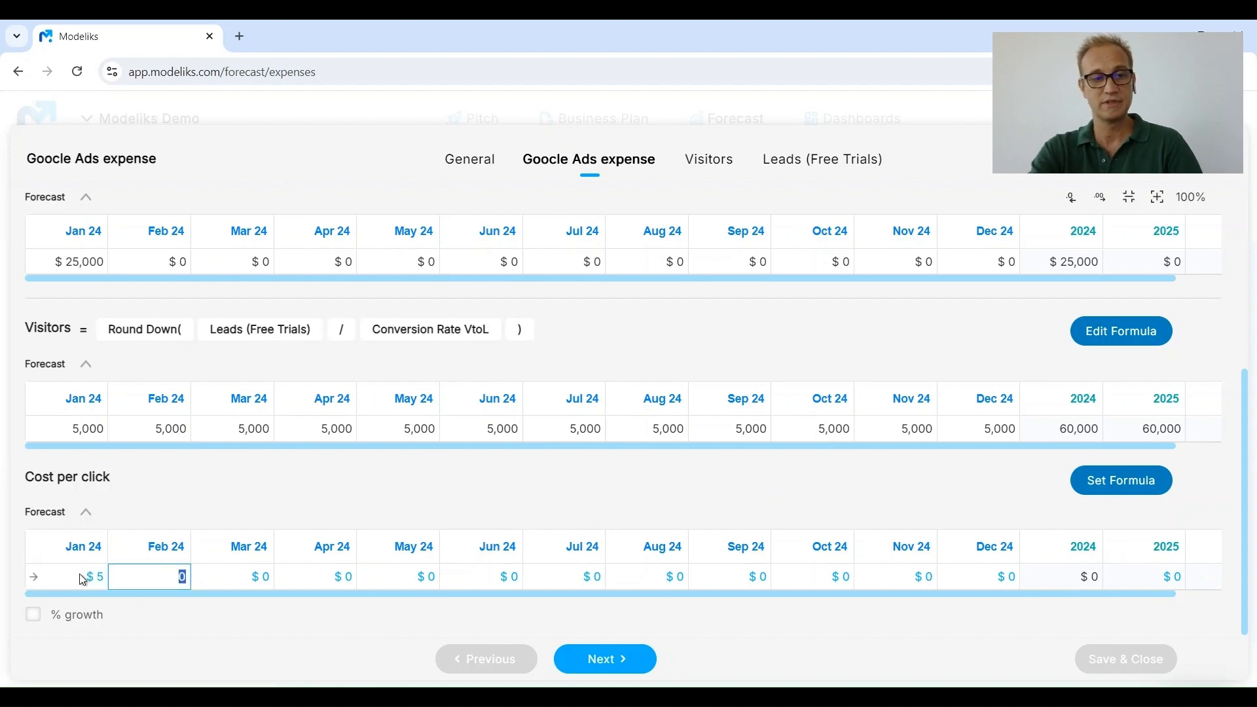
click(32, 575)
click(673, 413)
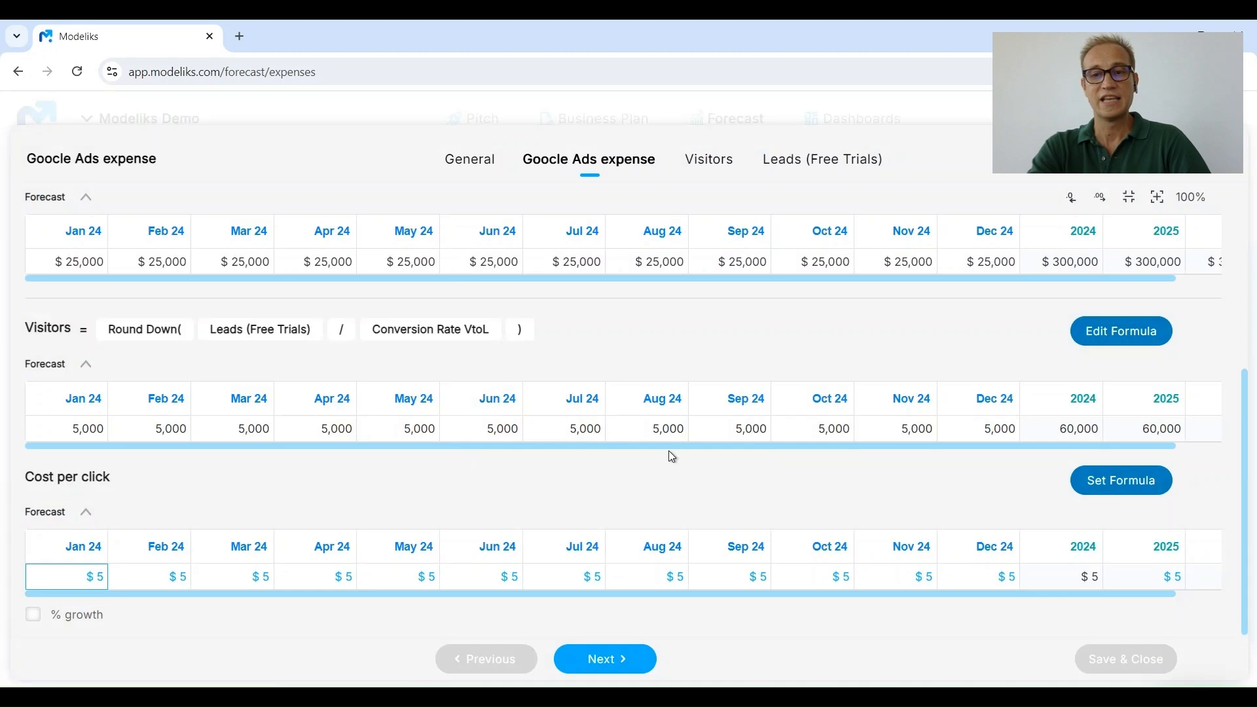
Save the Goocle Ads expense and close its setup
scroll(503, 526, up, 1)
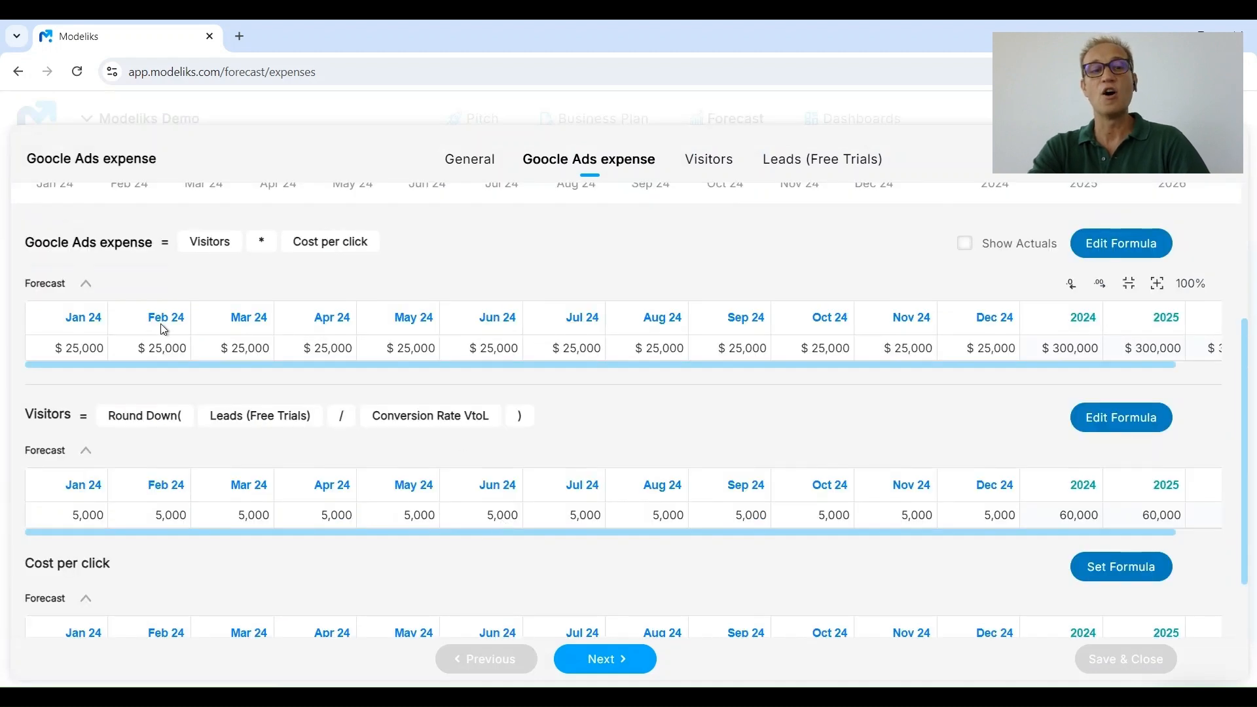
scroll(227, 297, up, 1)
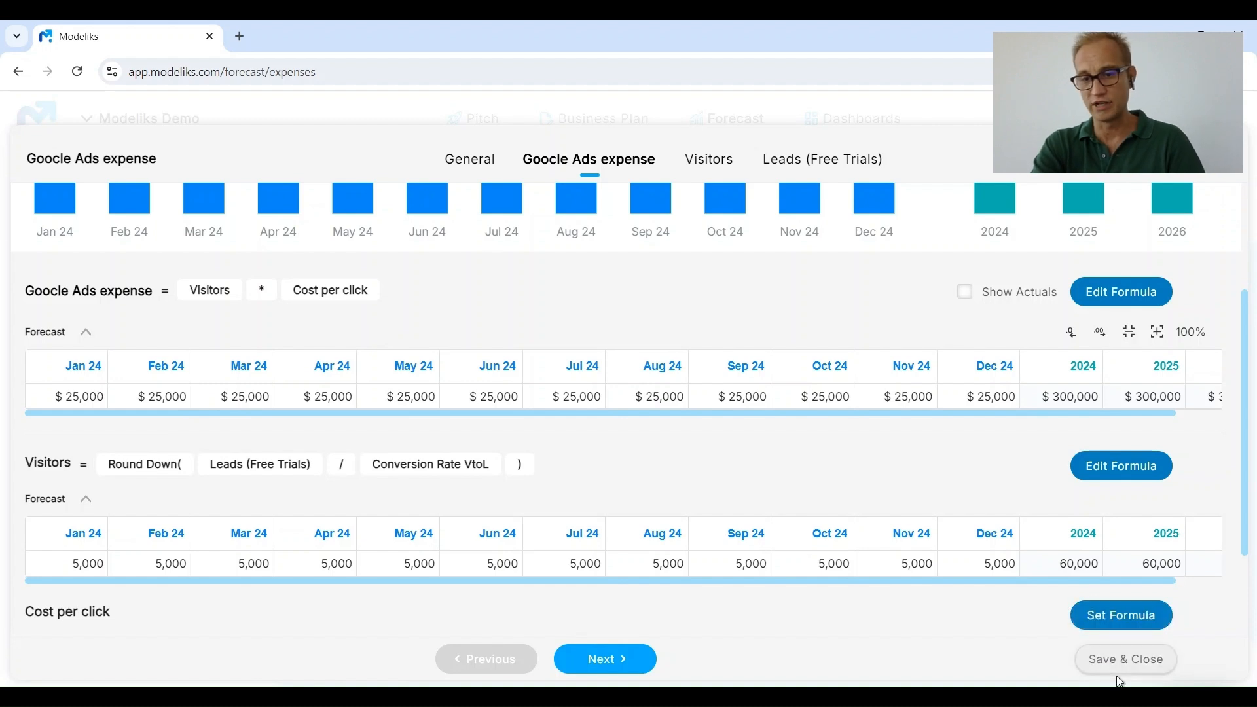
click(1106, 668)
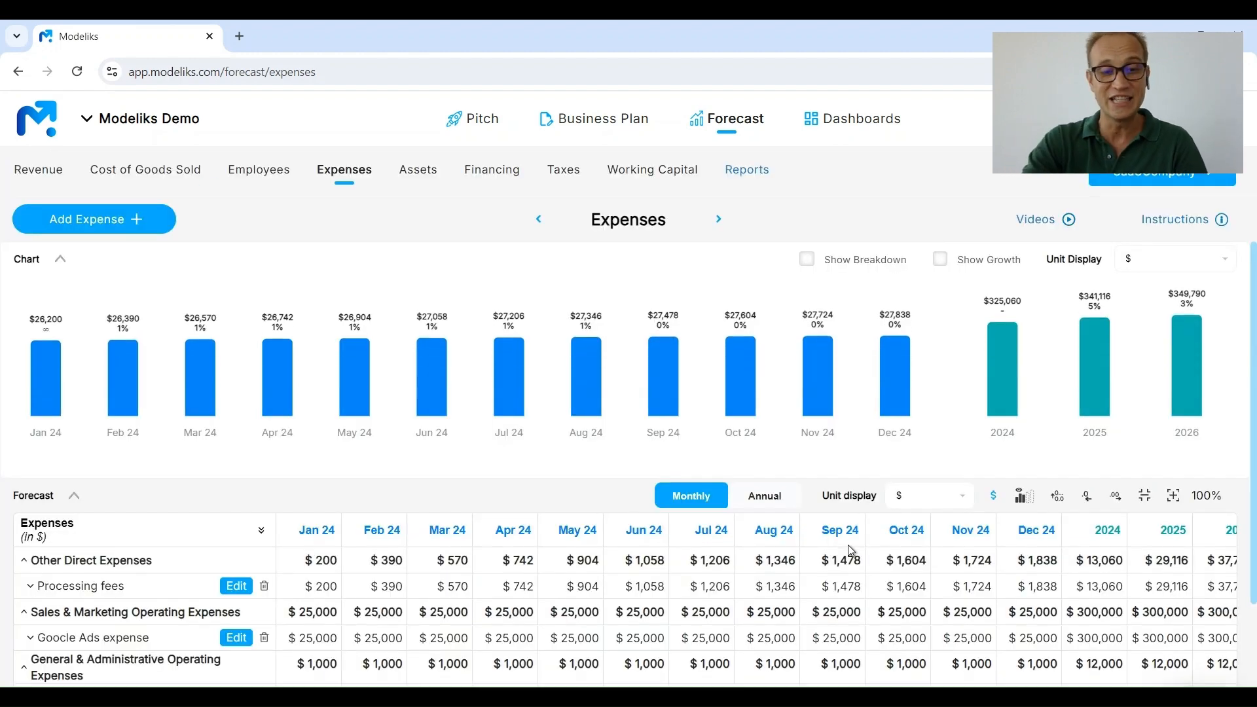
Expand Goocle Ads expense in the forecast table down through Visitors and Leads (Free Trials) to examine its underlying drivers
scroll(371, 508, down, 2)
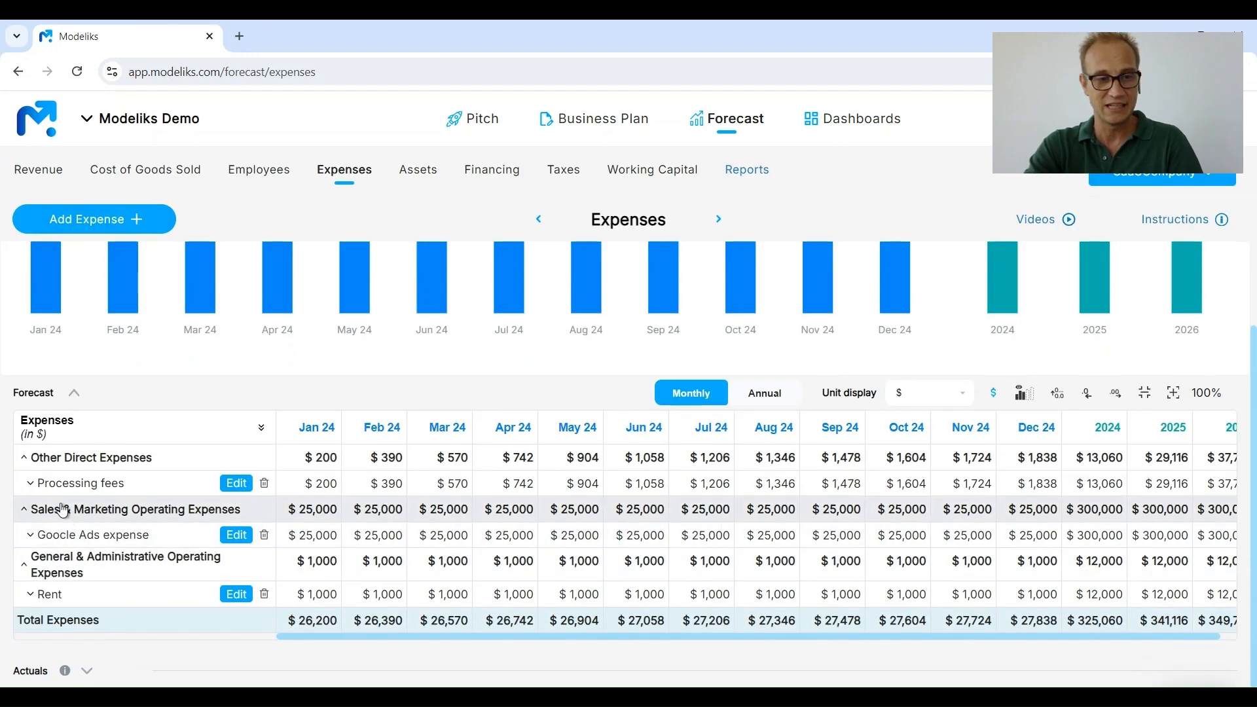
click(88, 535)
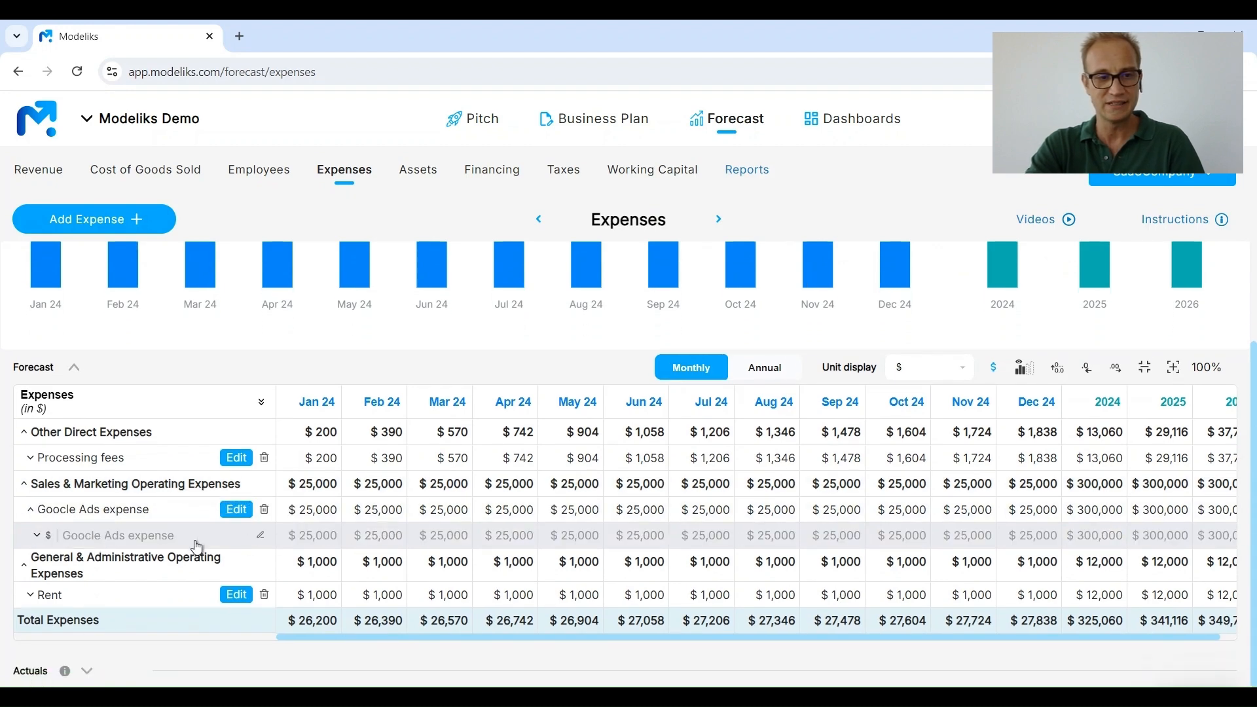
click(39, 541)
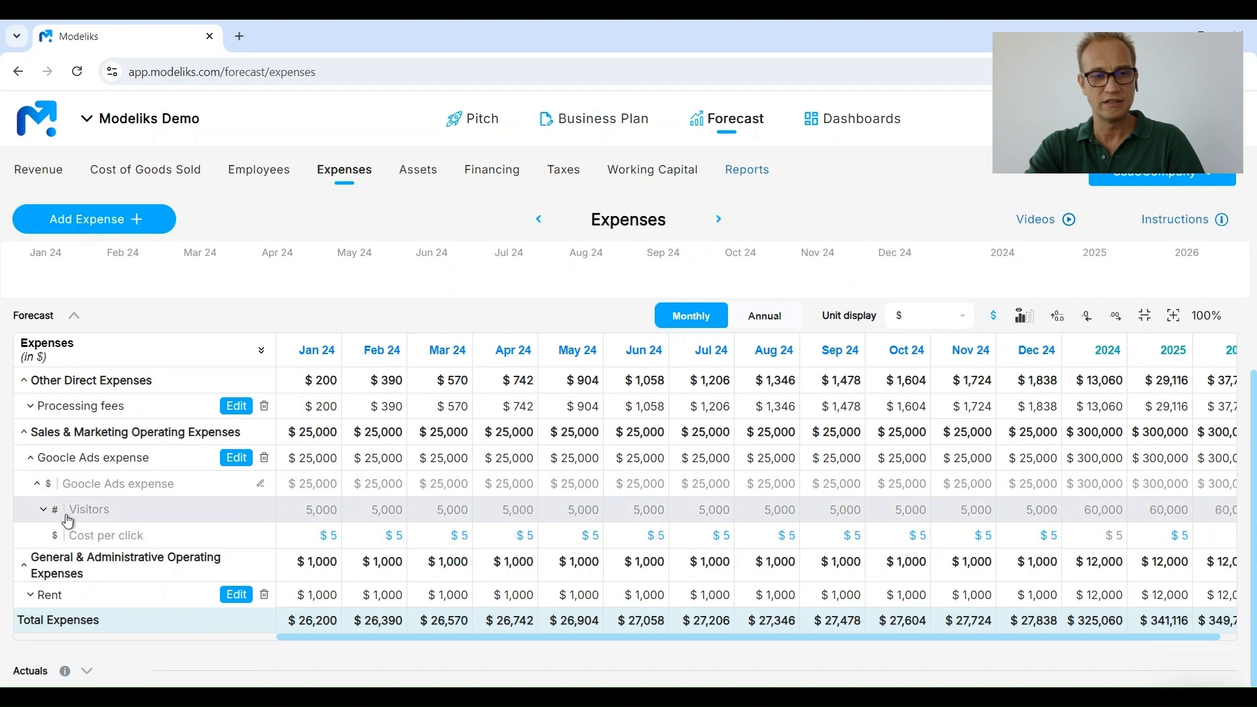
click(46, 512)
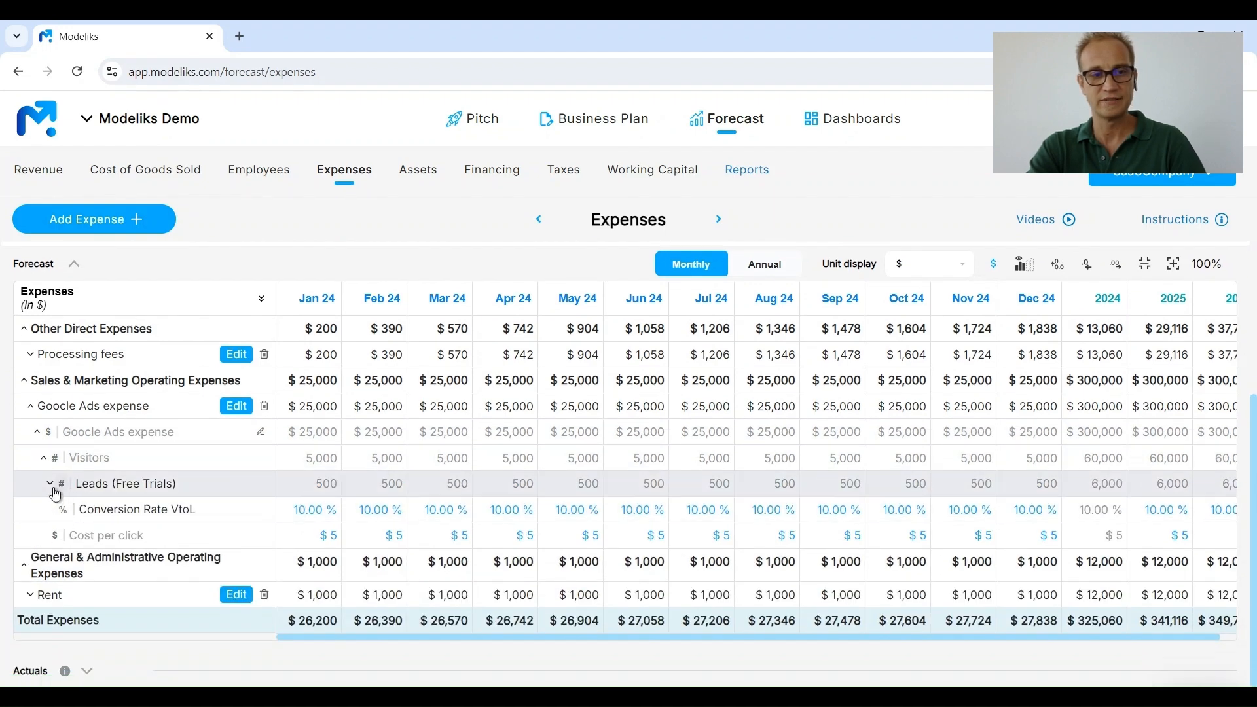
click(51, 481)
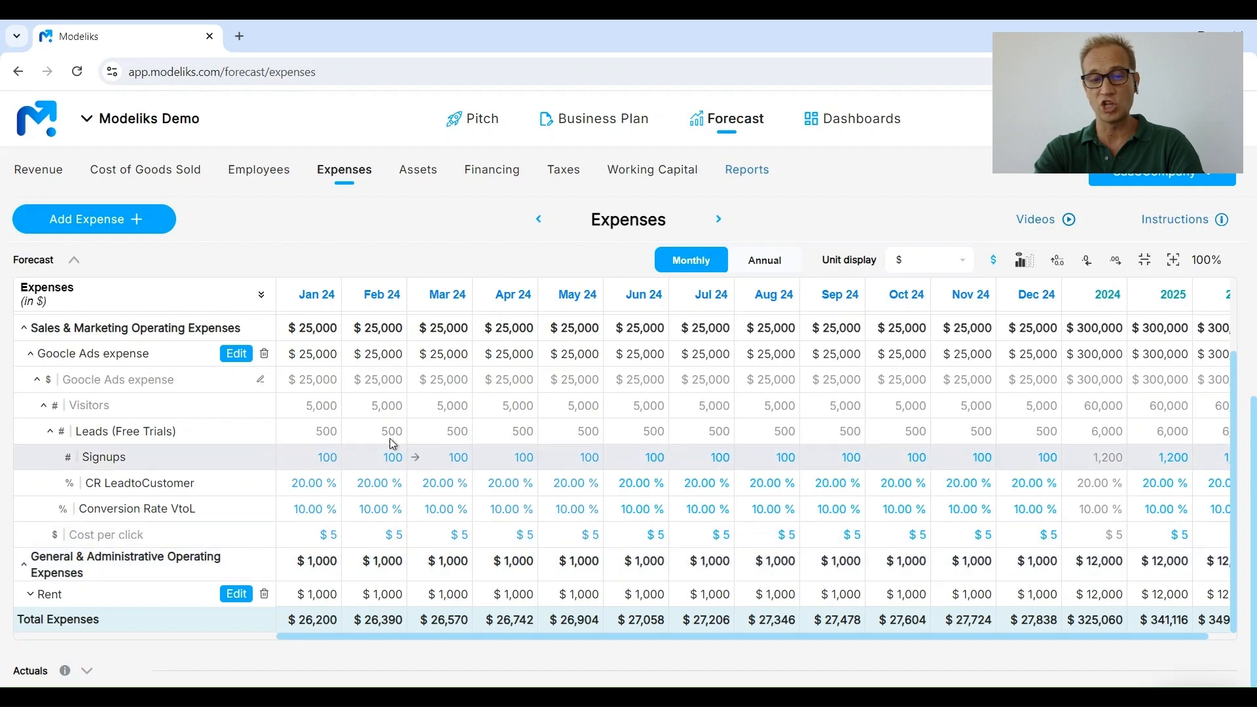
Set CR LeadtoCustomer under Goocle Ads expense to 30% for Jan 24 and copy it through to the end of the forecast
click(302, 490)
text(30)
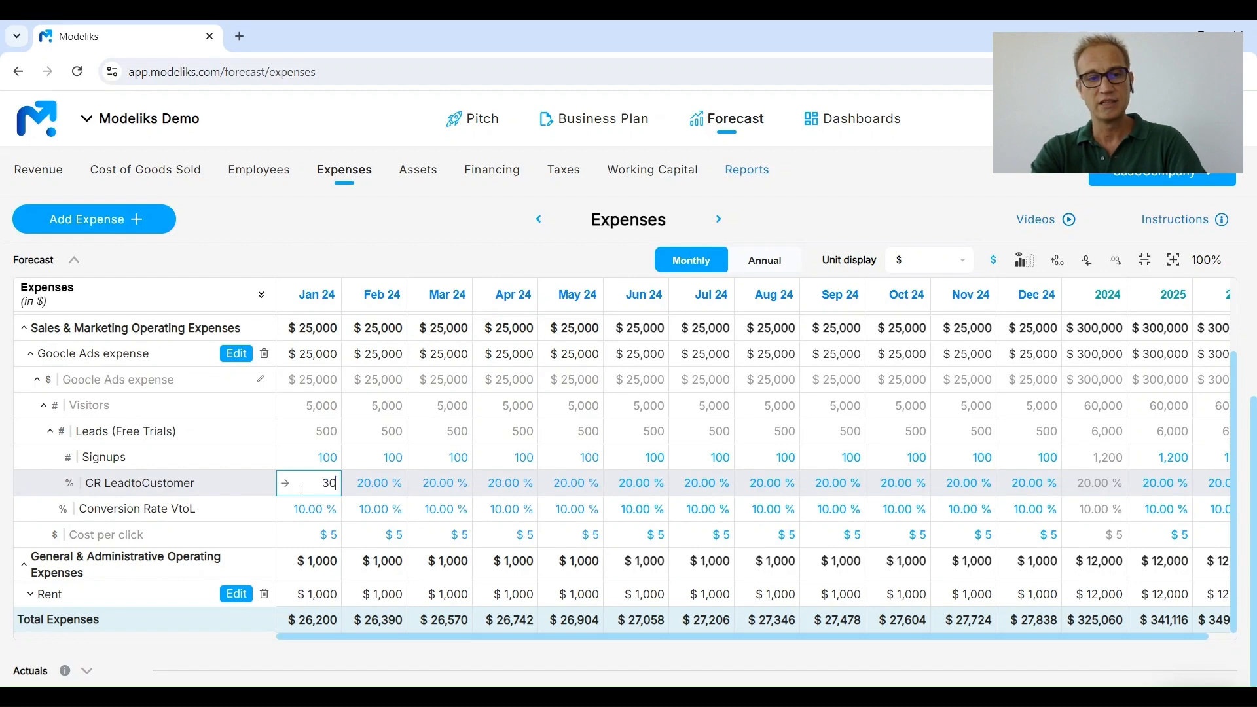
key(Return)
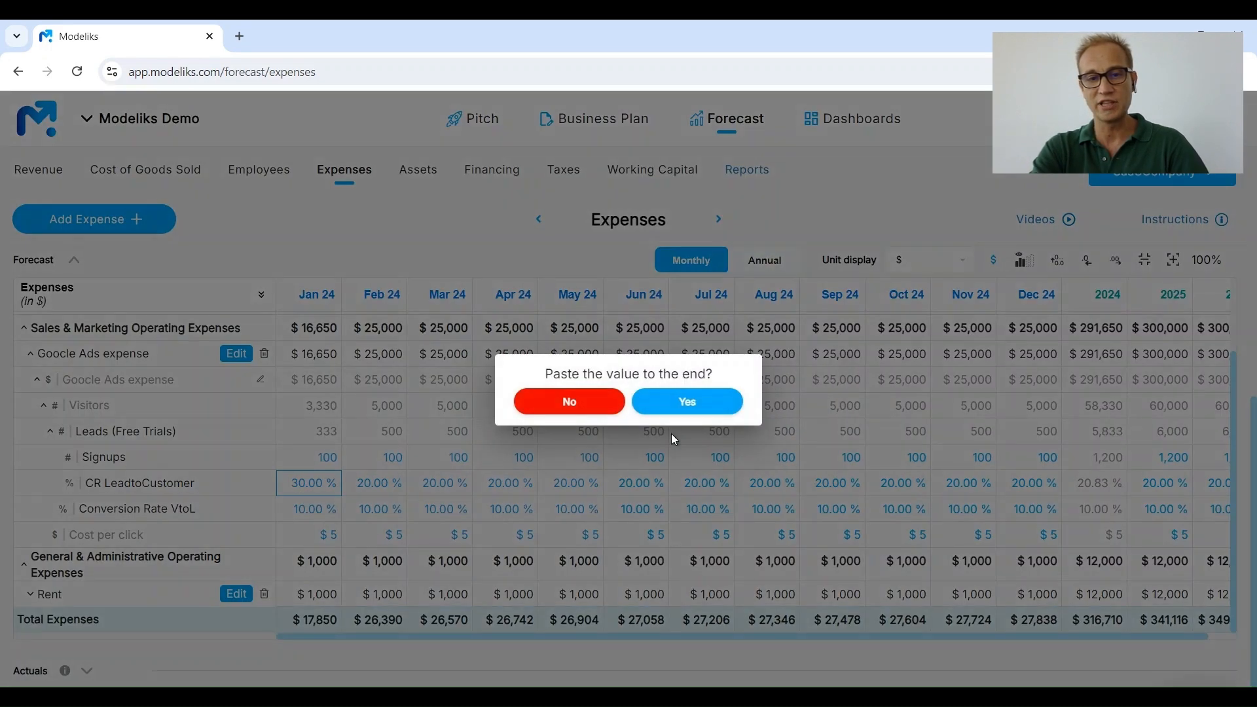
click(702, 406)
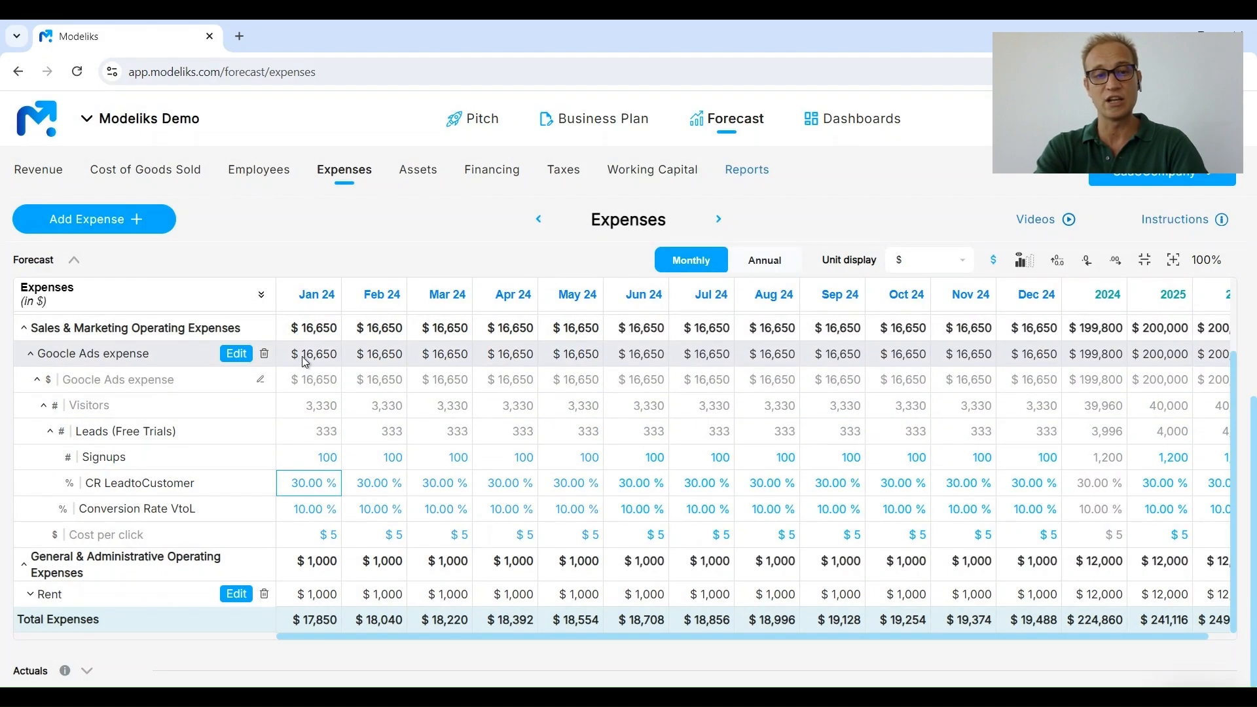
Set the Jan 24 CR LeadtoCustomer rate back to 20% and copy it through to the end of the forecast
click(322, 490)
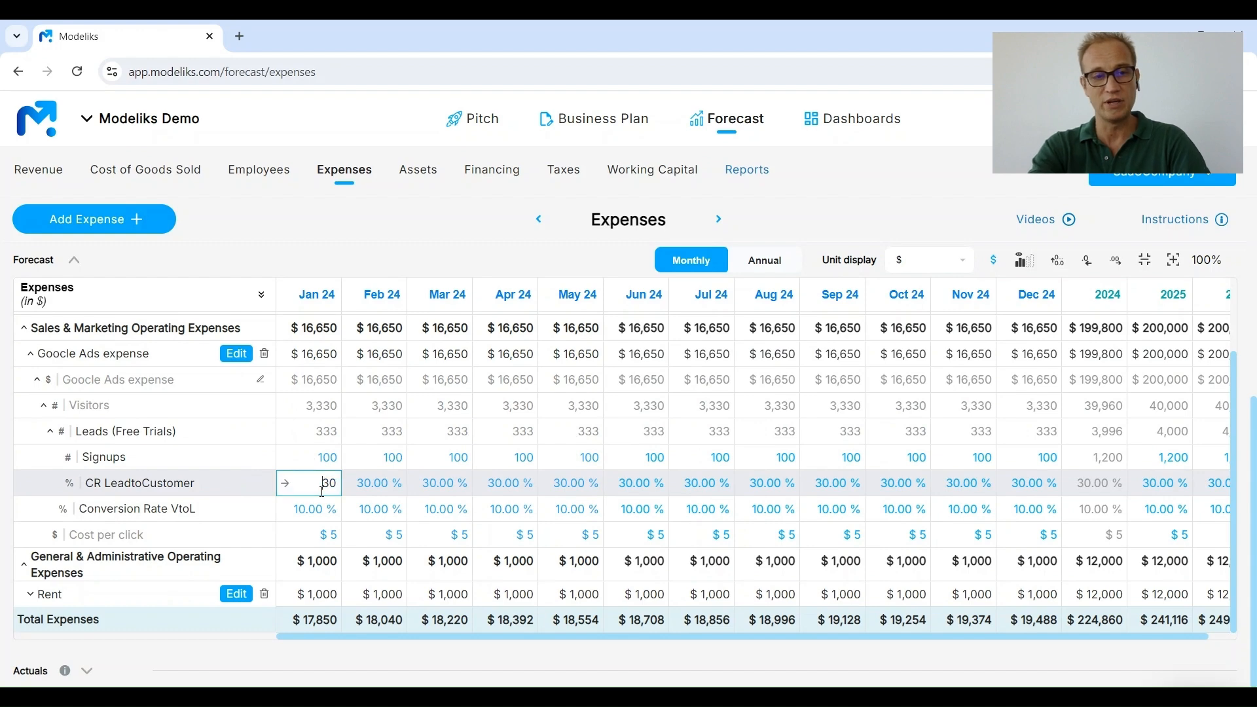
text(20)
key(Tab)
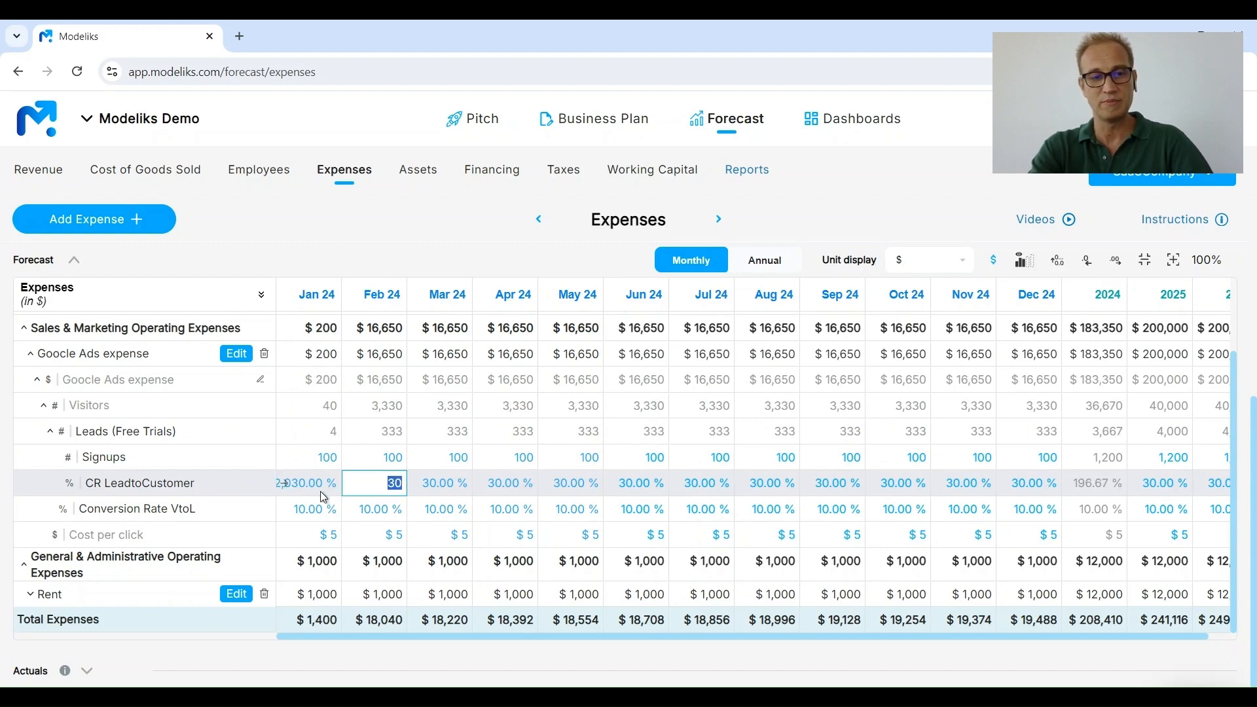
key(shift+Tab)
text(20)
key(Tab)
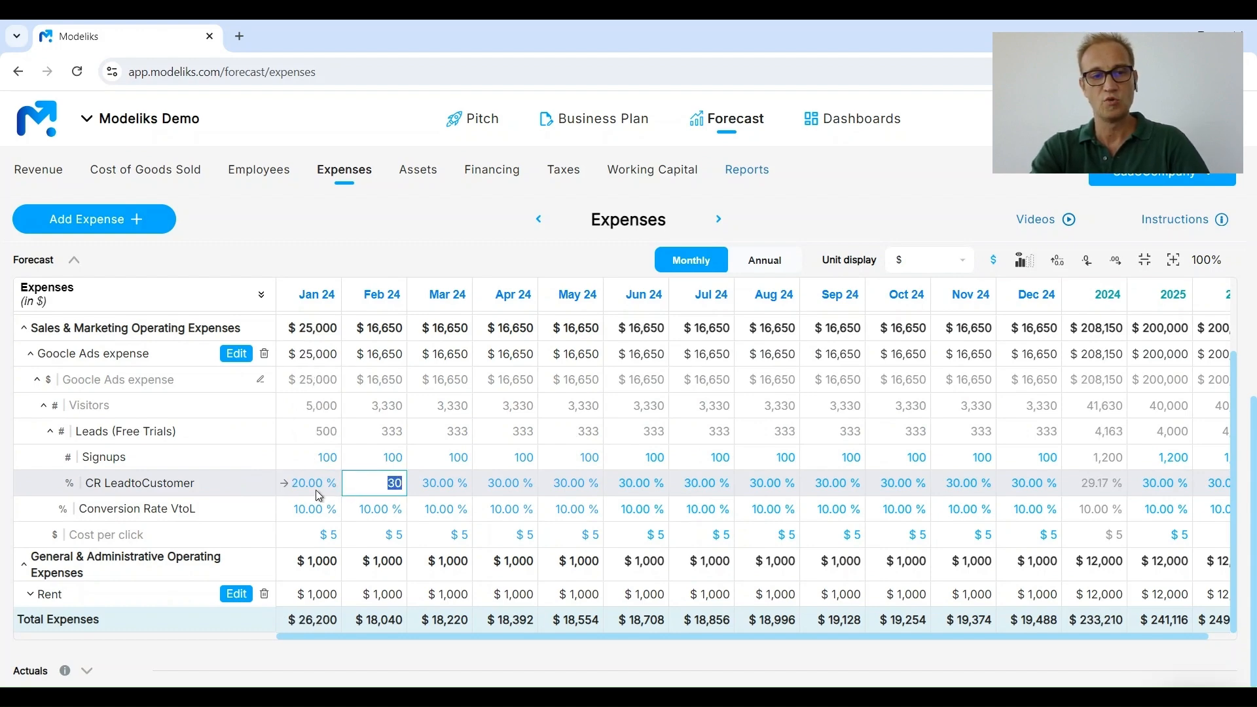
click(284, 484)
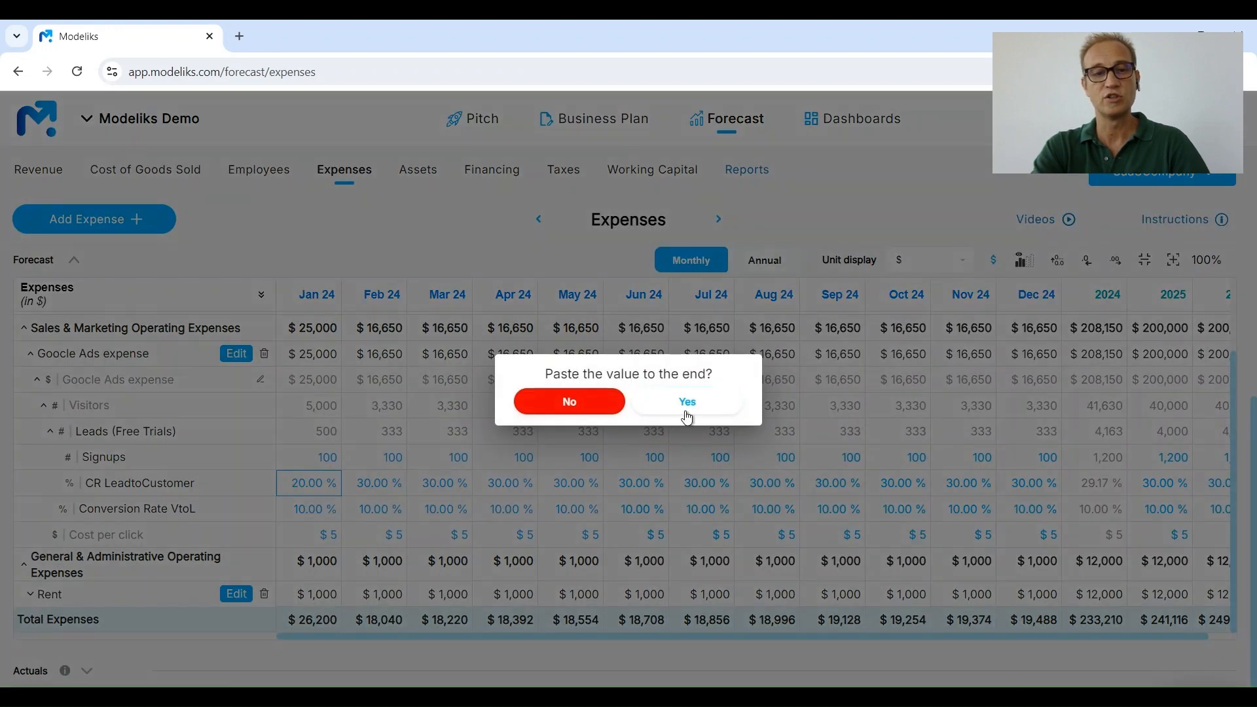
click(687, 412)
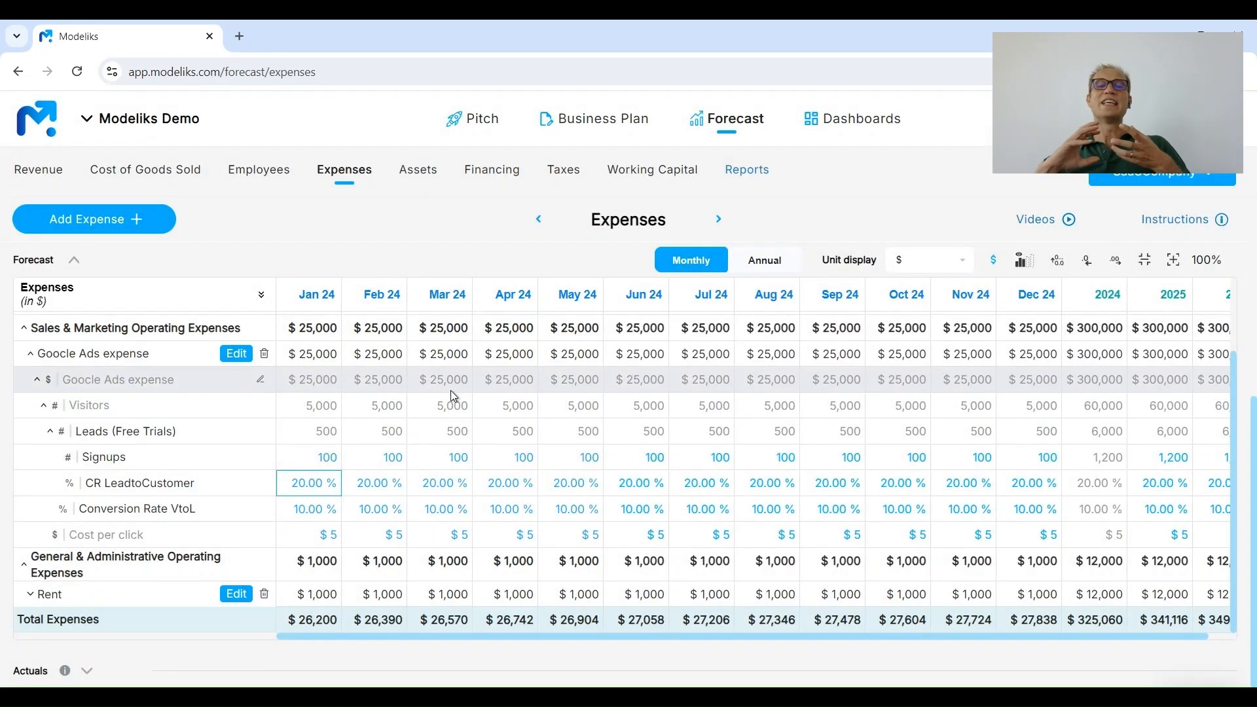